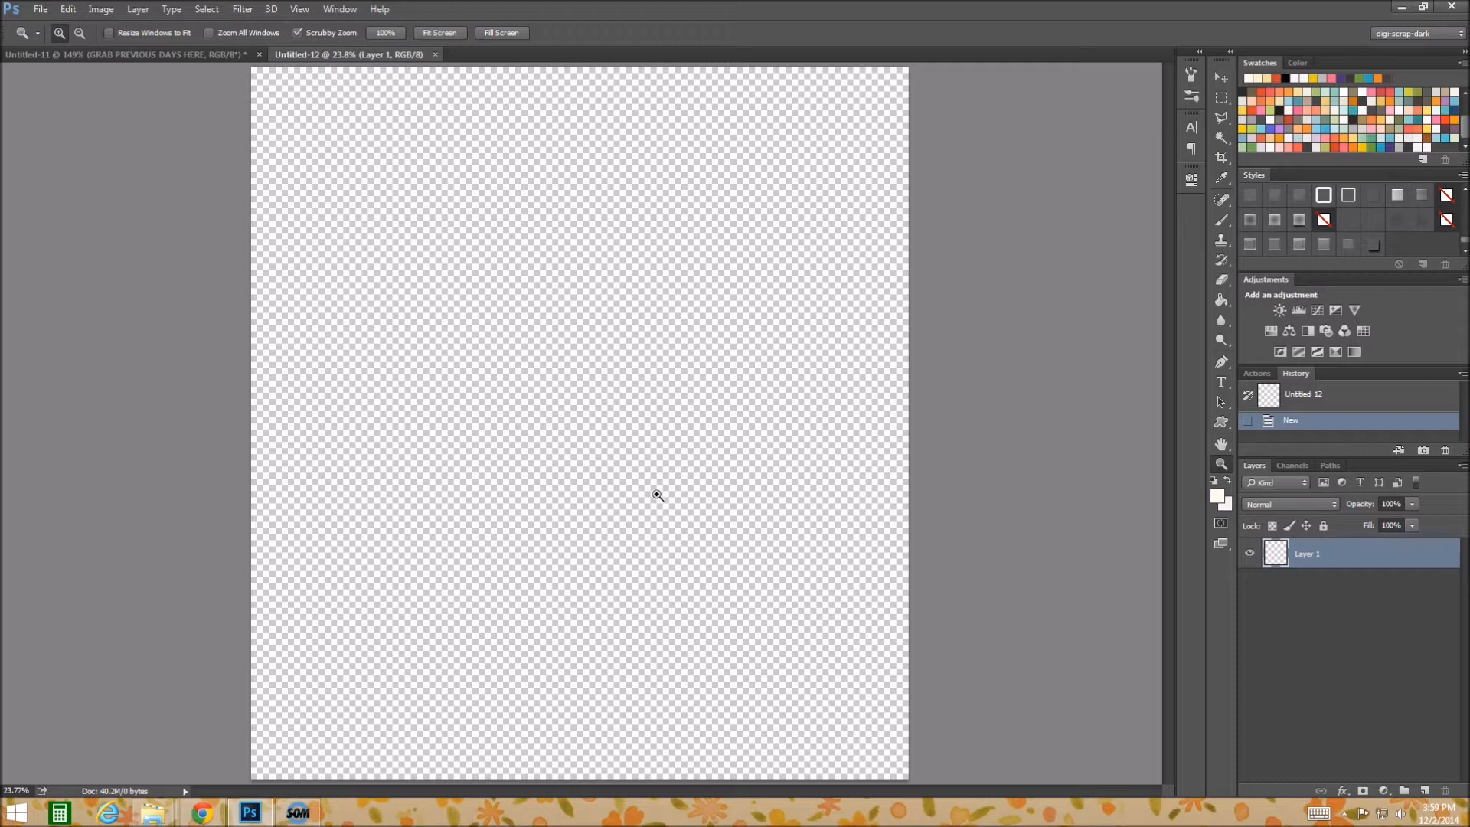
- Fill the empty Layer 1 with white using the Paint Bucket
click(1221, 303)
click(1217, 495)
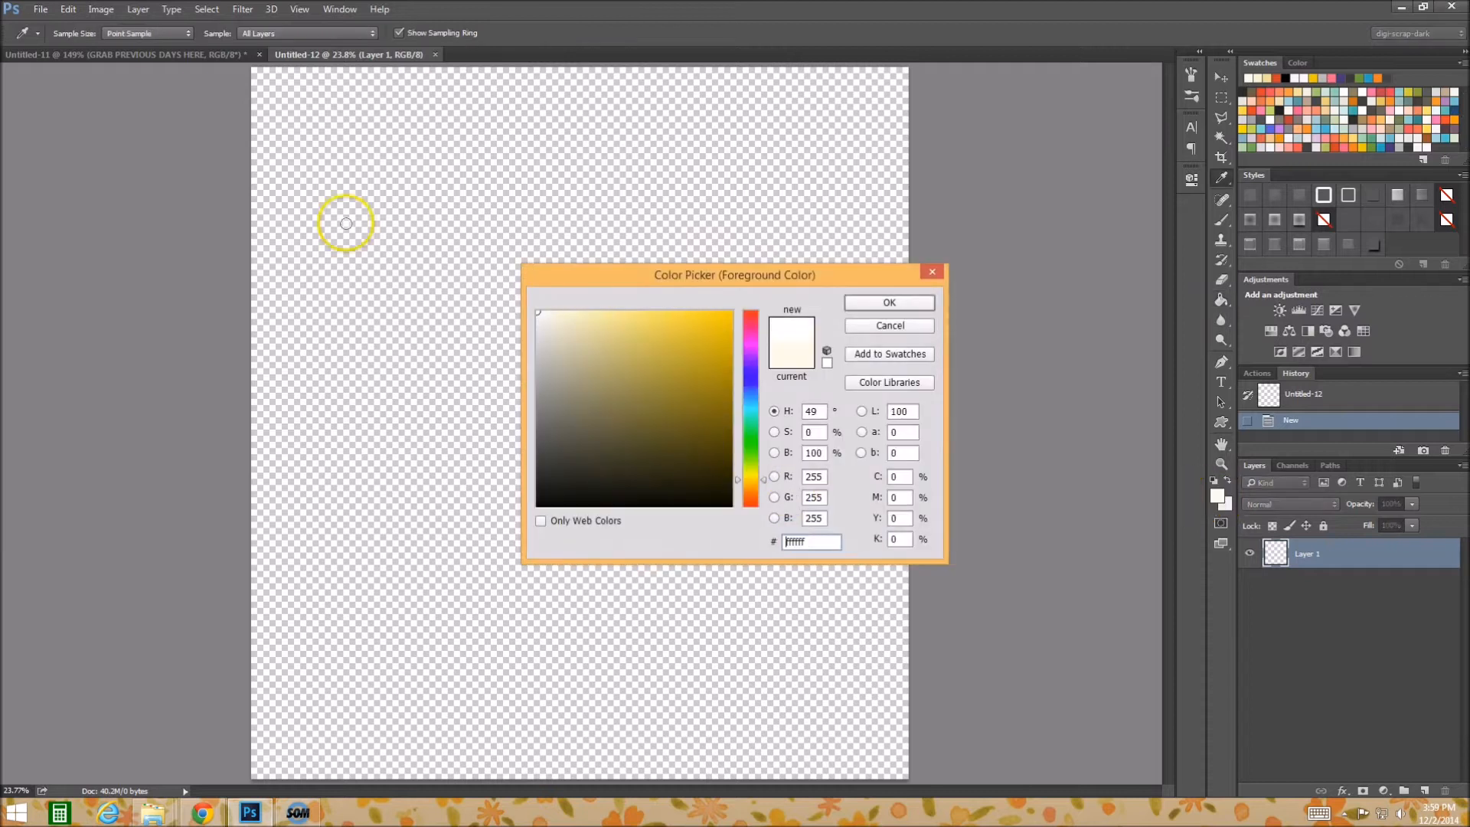
click(889, 302)
click(528, 278)
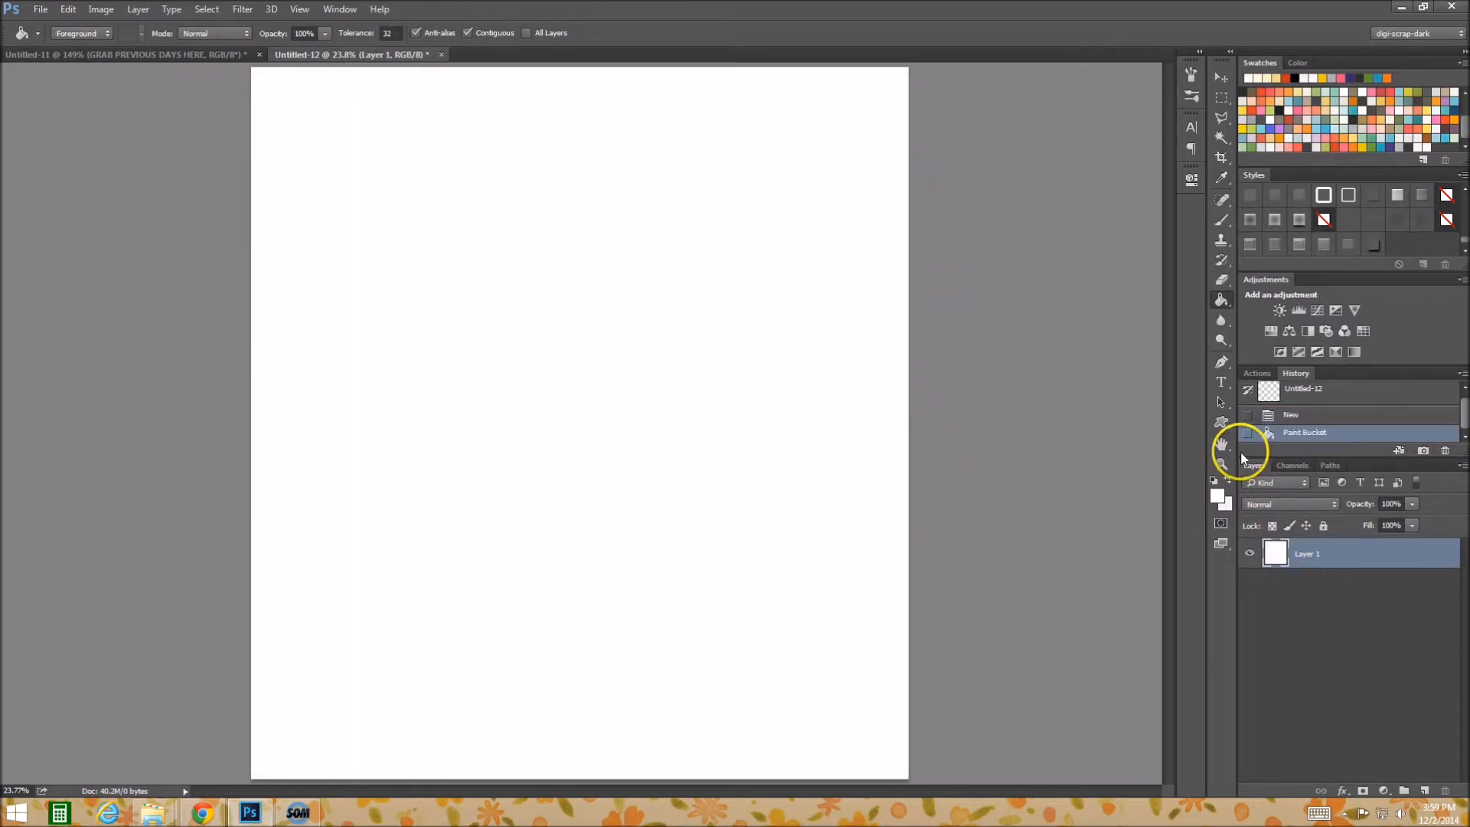
- Set the foreground color to black (000000)
click(1217, 496)
click(713, 465)
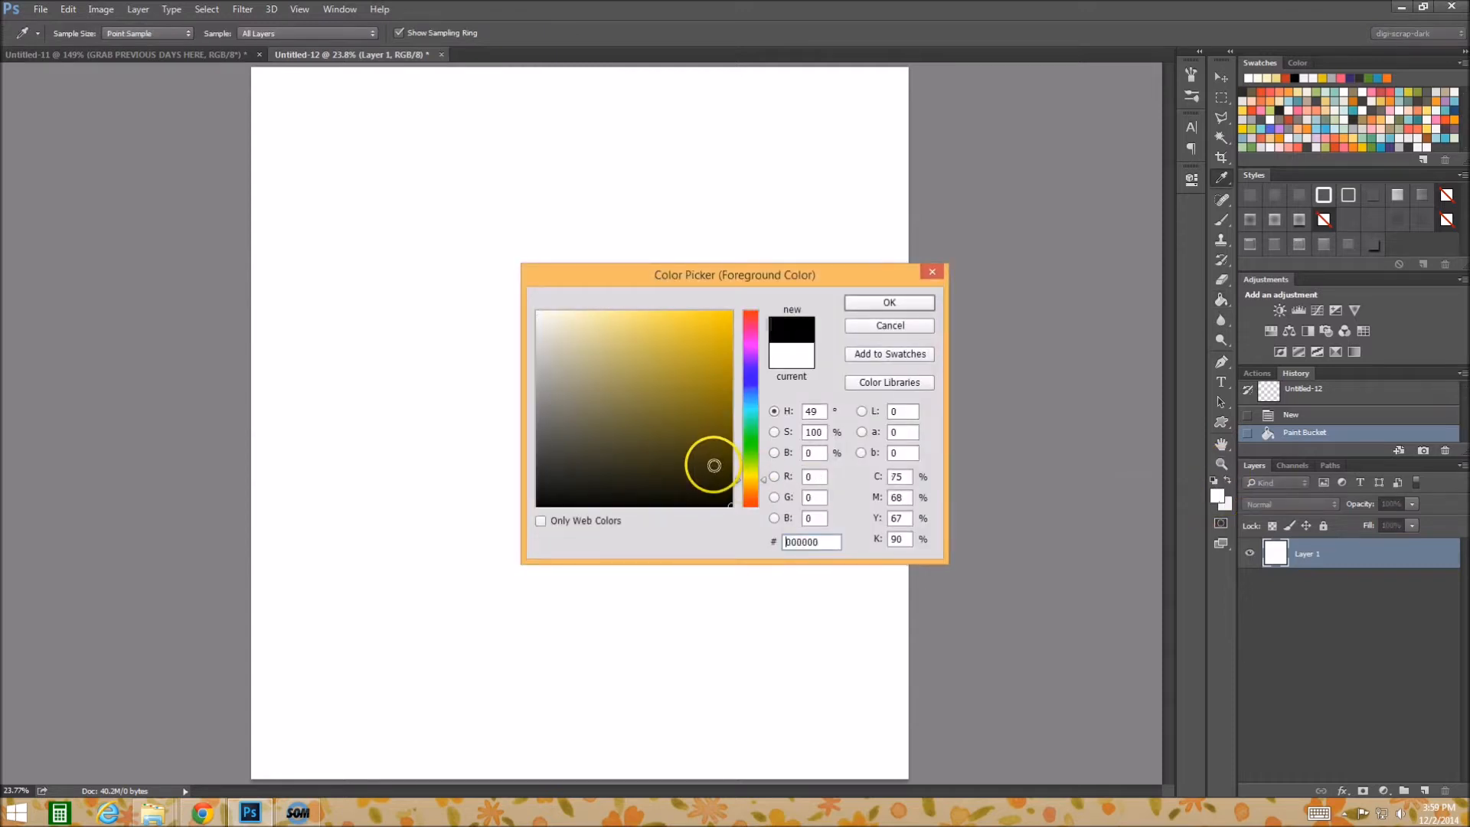
click(889, 302)
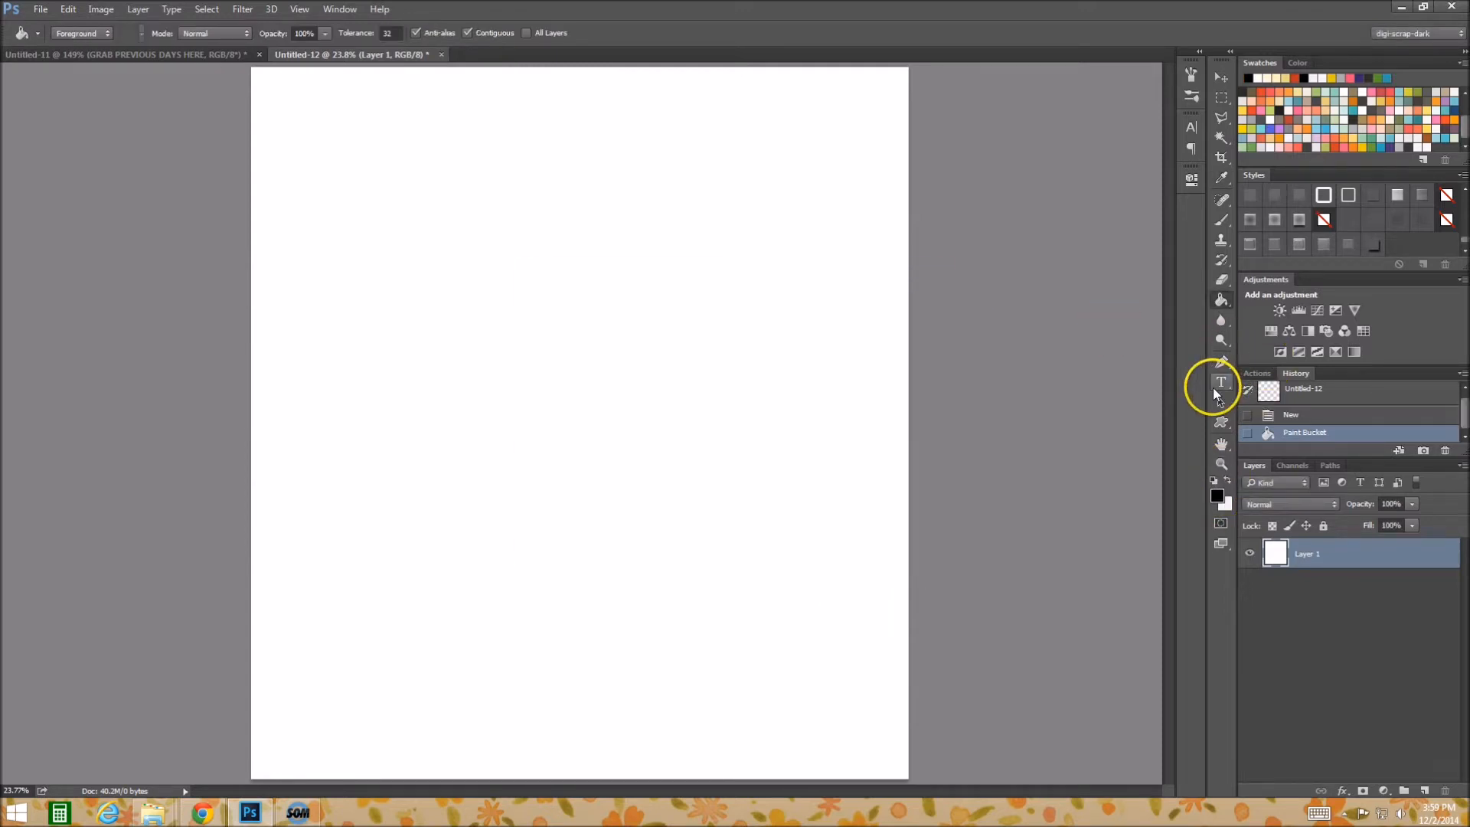
- Add a text layer reading "happy holiday's" on two lines in the upper part of the canvas
click(1217, 385)
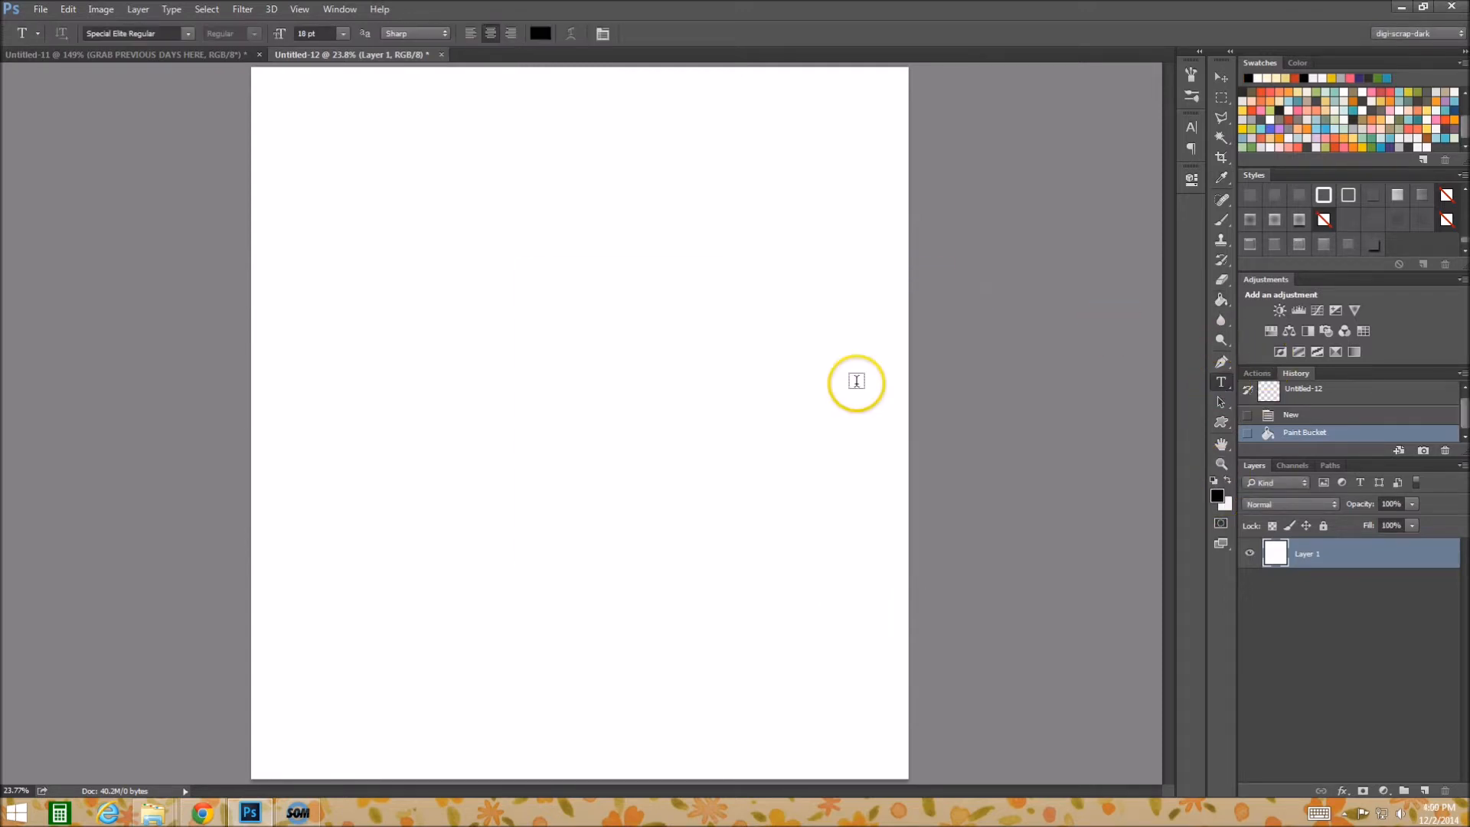
click(463, 298)
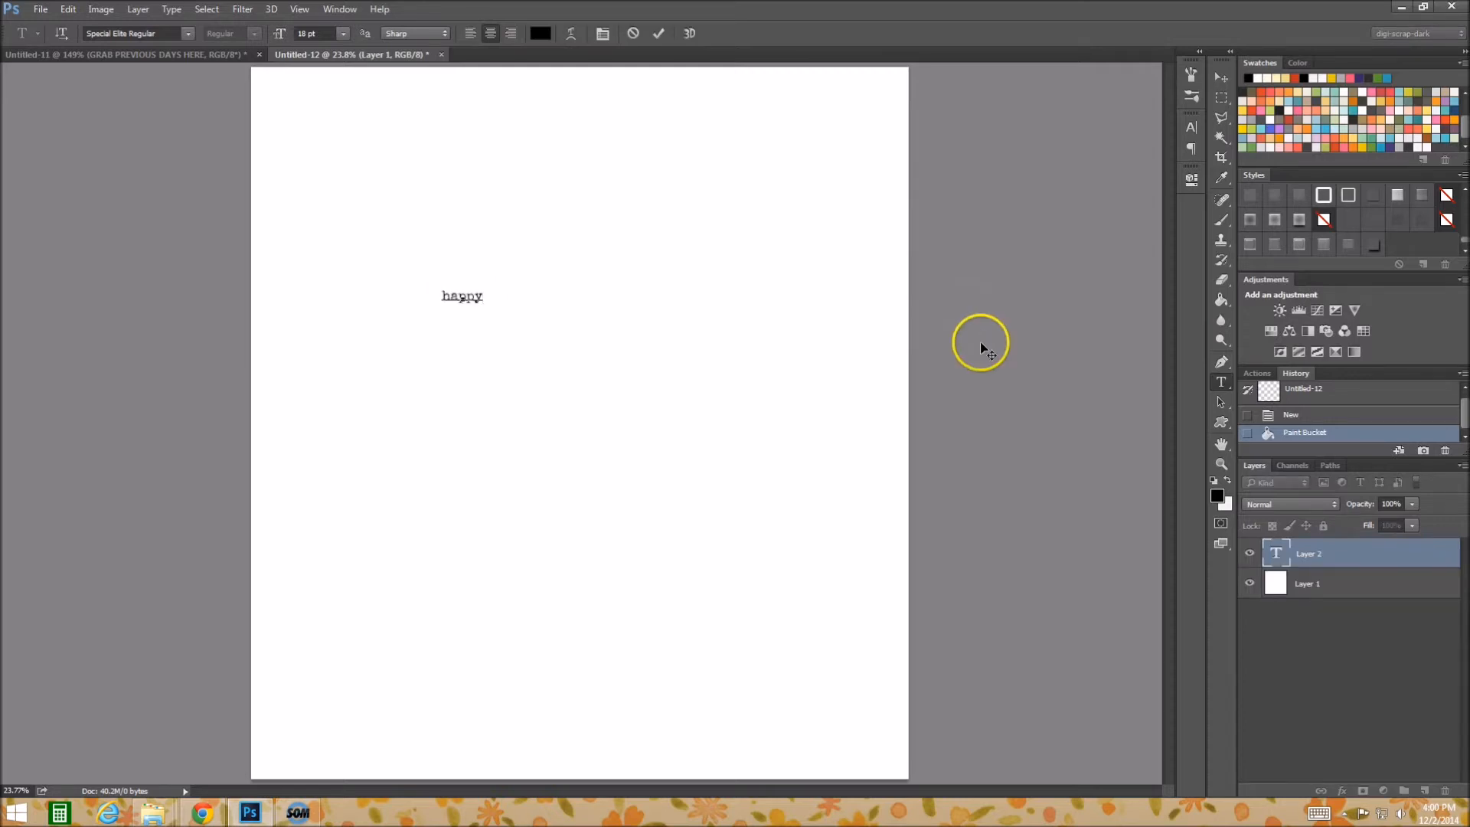
text(happy holidays)
key(BackSpace)
text('s)
key(BackSpace)
key(BackSpace)
text(s)
key(BackSpace)
text('s)
- Change the font of all the text to Stringfellows Regular
key(ctrl+a)
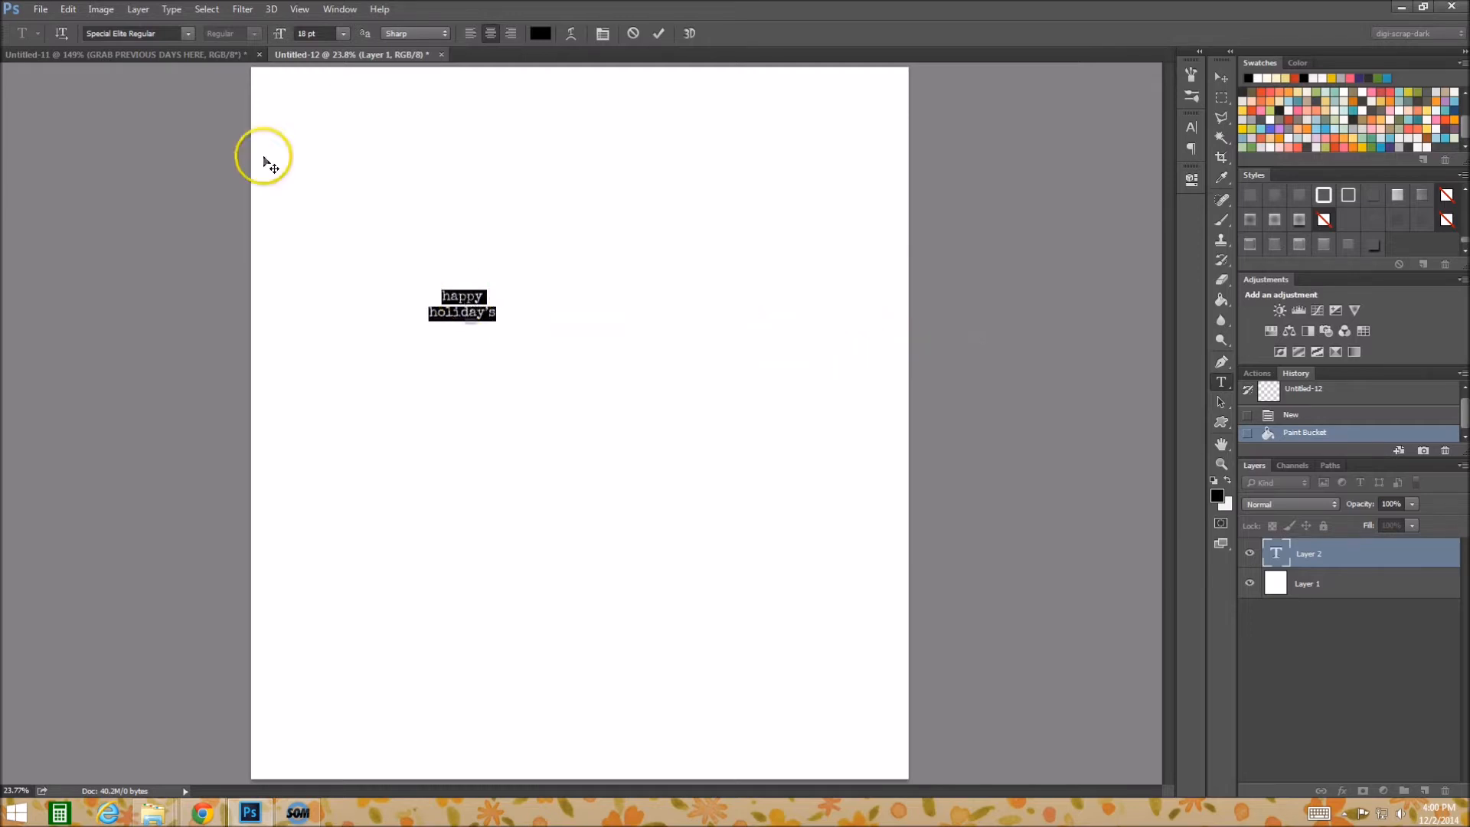
click(158, 33)
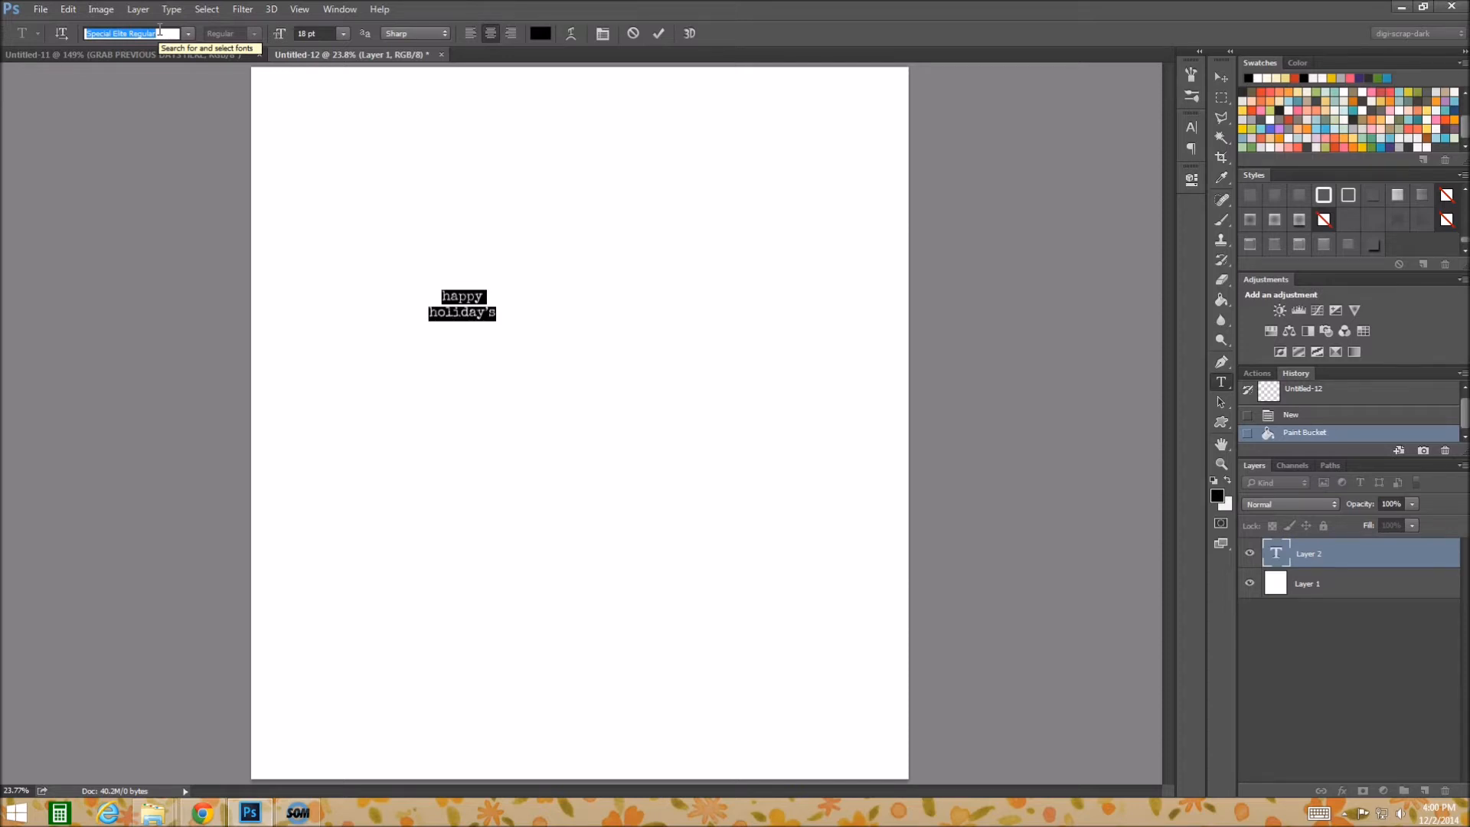
text(string)
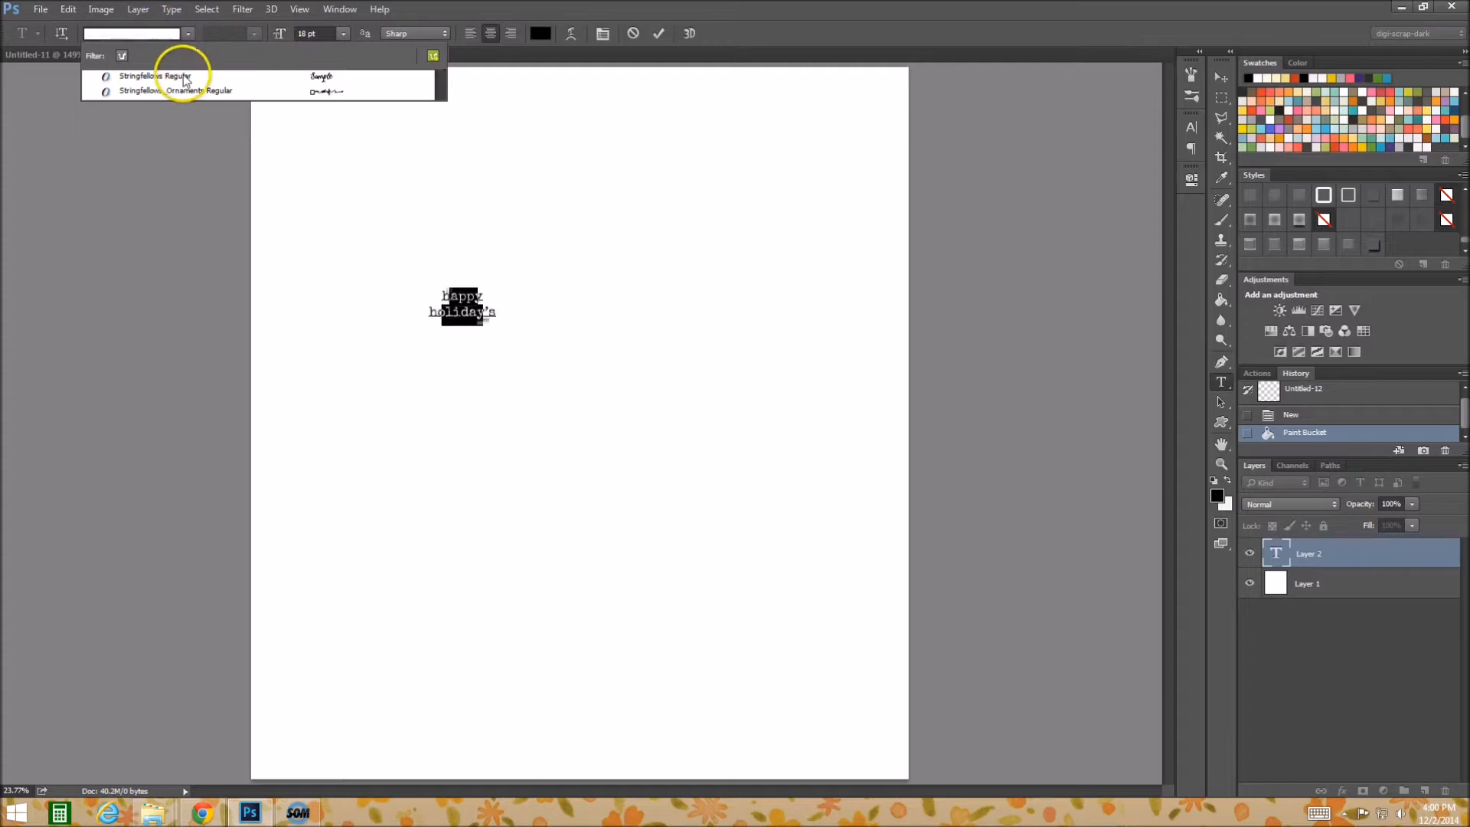
click(183, 78)
- Enlarge the text to about 115 pt and move it near the middle of the canvas
click(457, 304)
drag(483, 287, 747, 235)
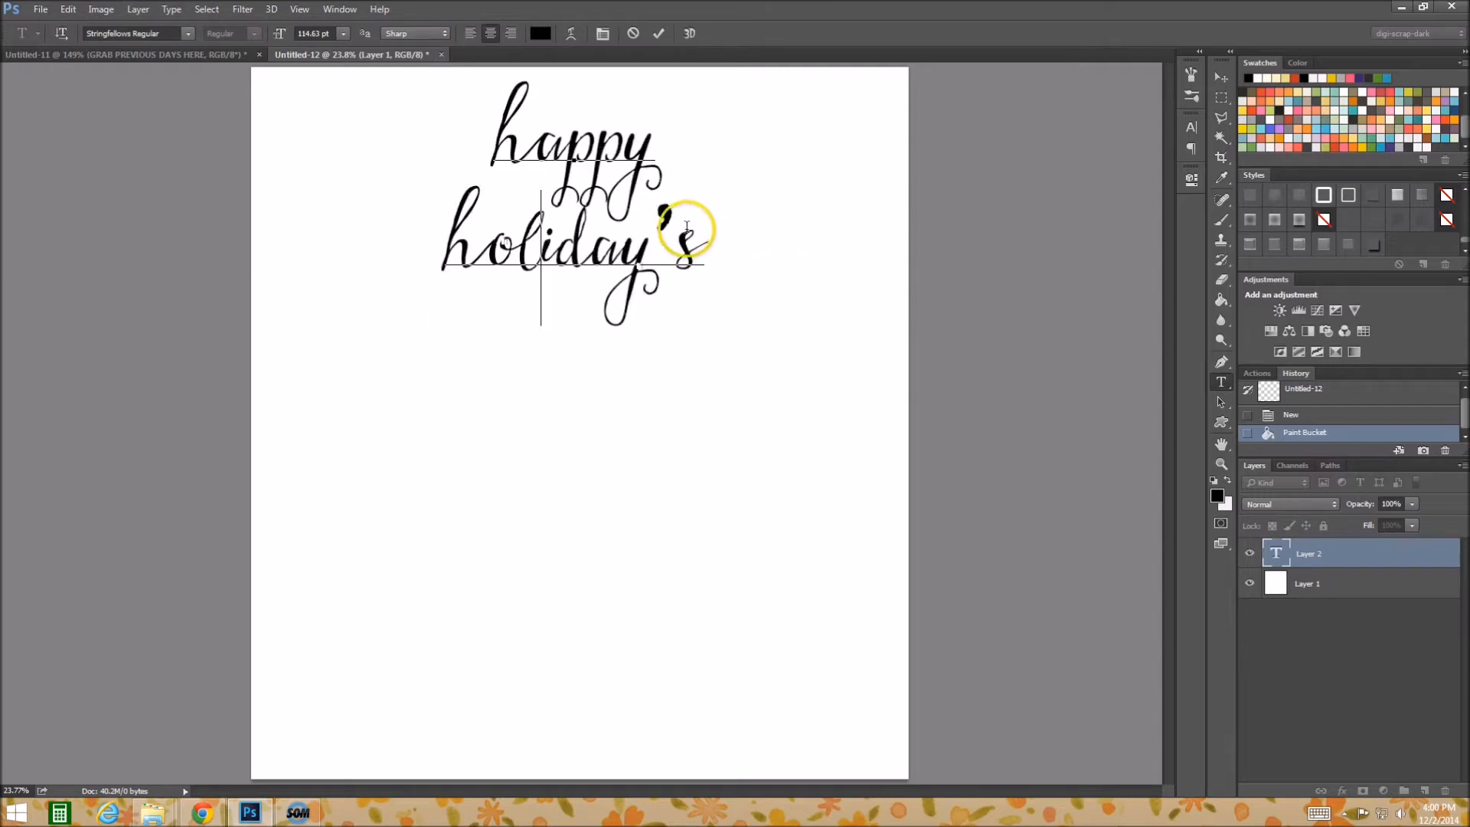
drag(687, 388, 669, 574)
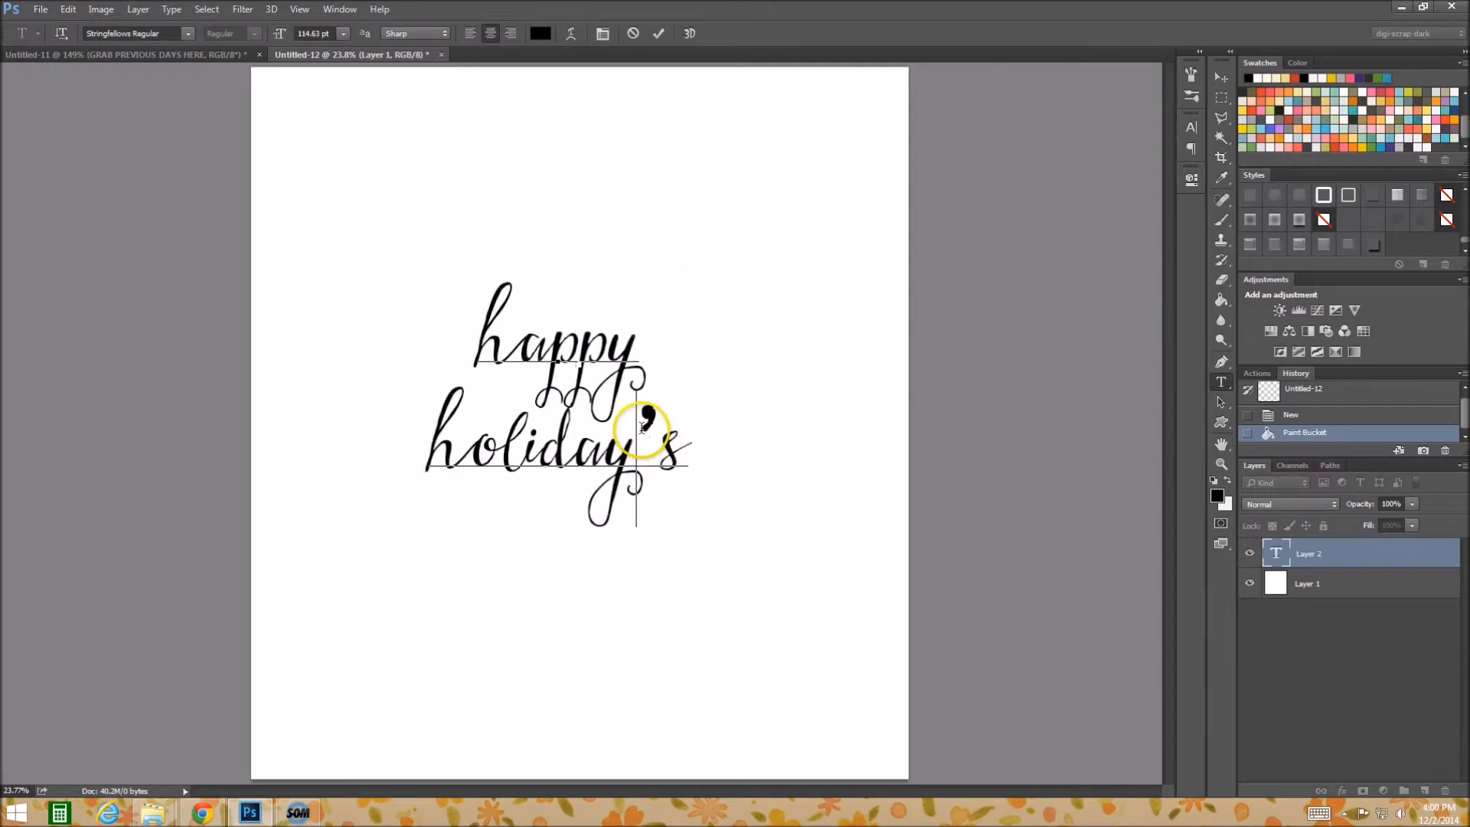
- Change only the apostrophe's font to Lavanderia Regular and commit the text
drag(643, 417, 658, 425)
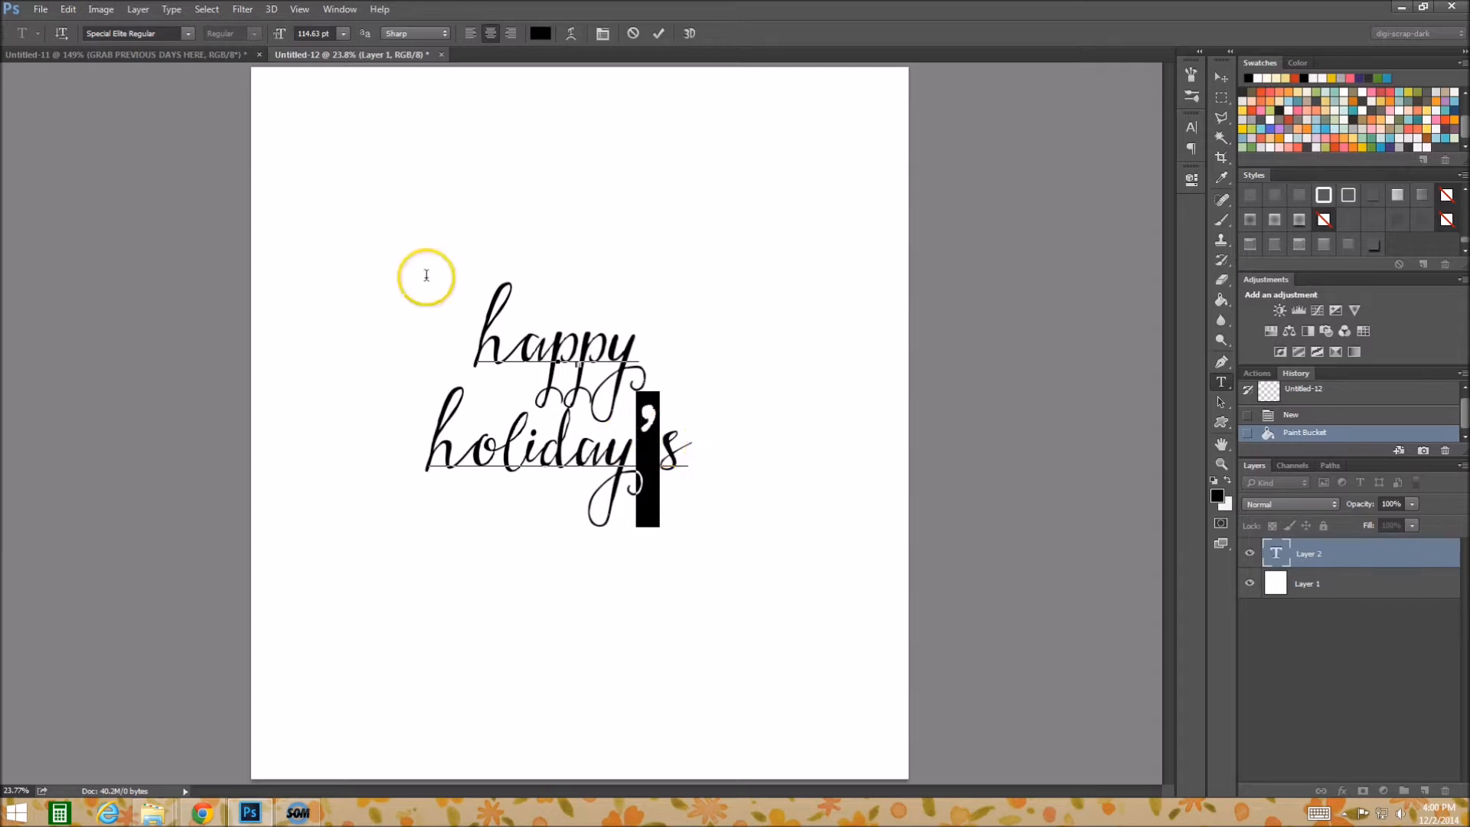
click(166, 34)
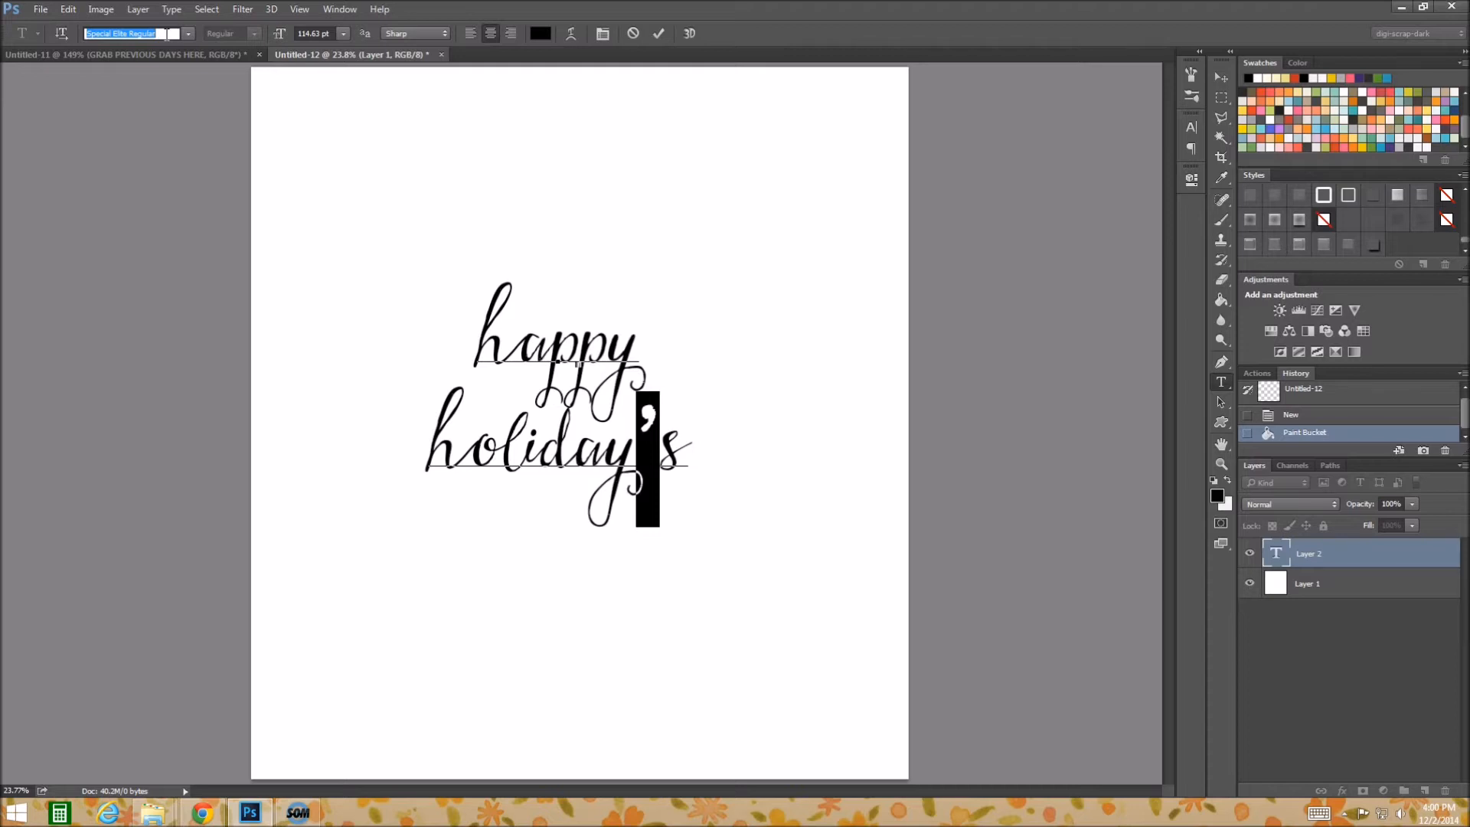
text(lav)
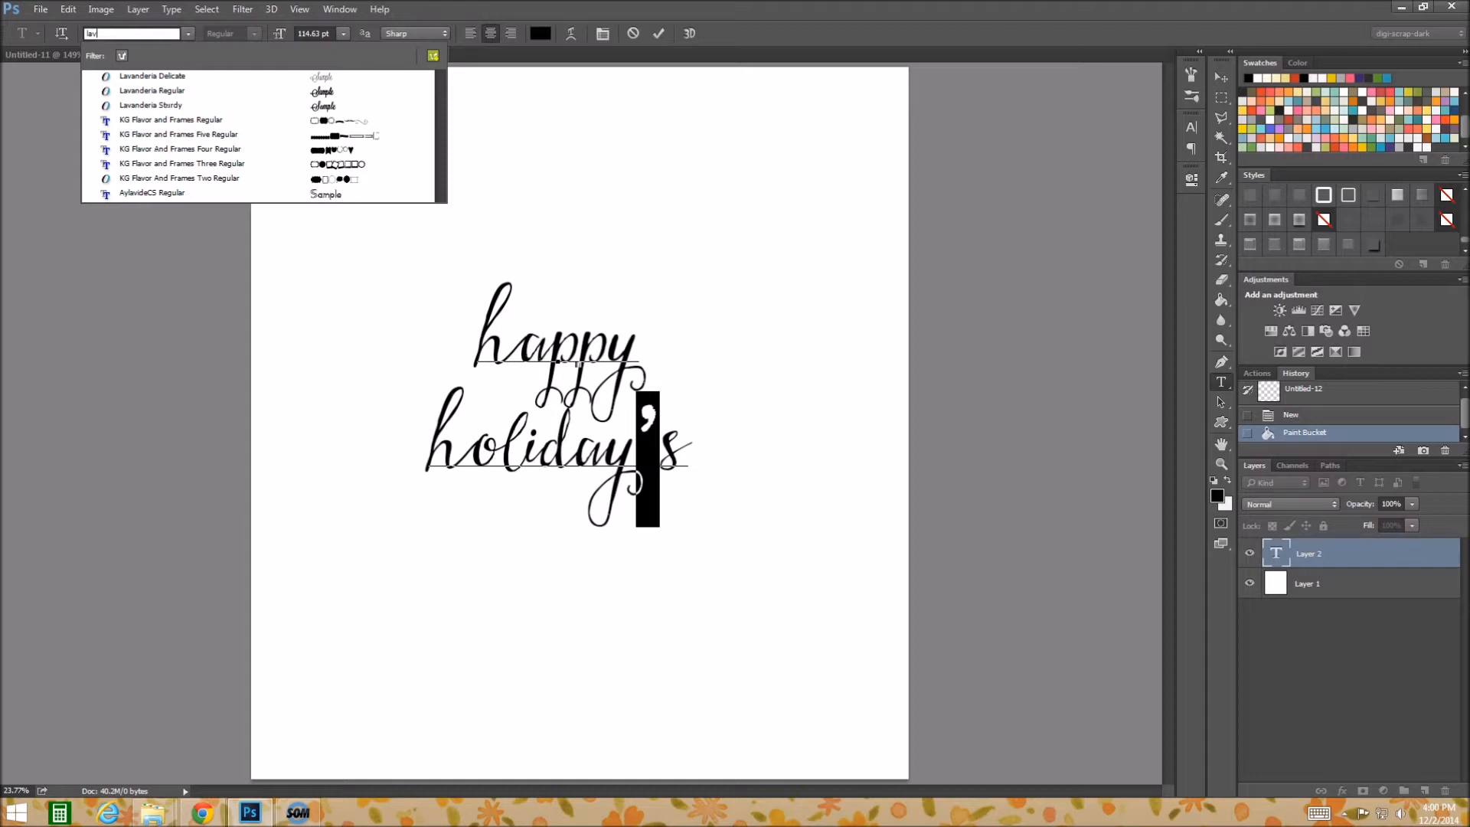
click(218, 90)
click(645, 451)
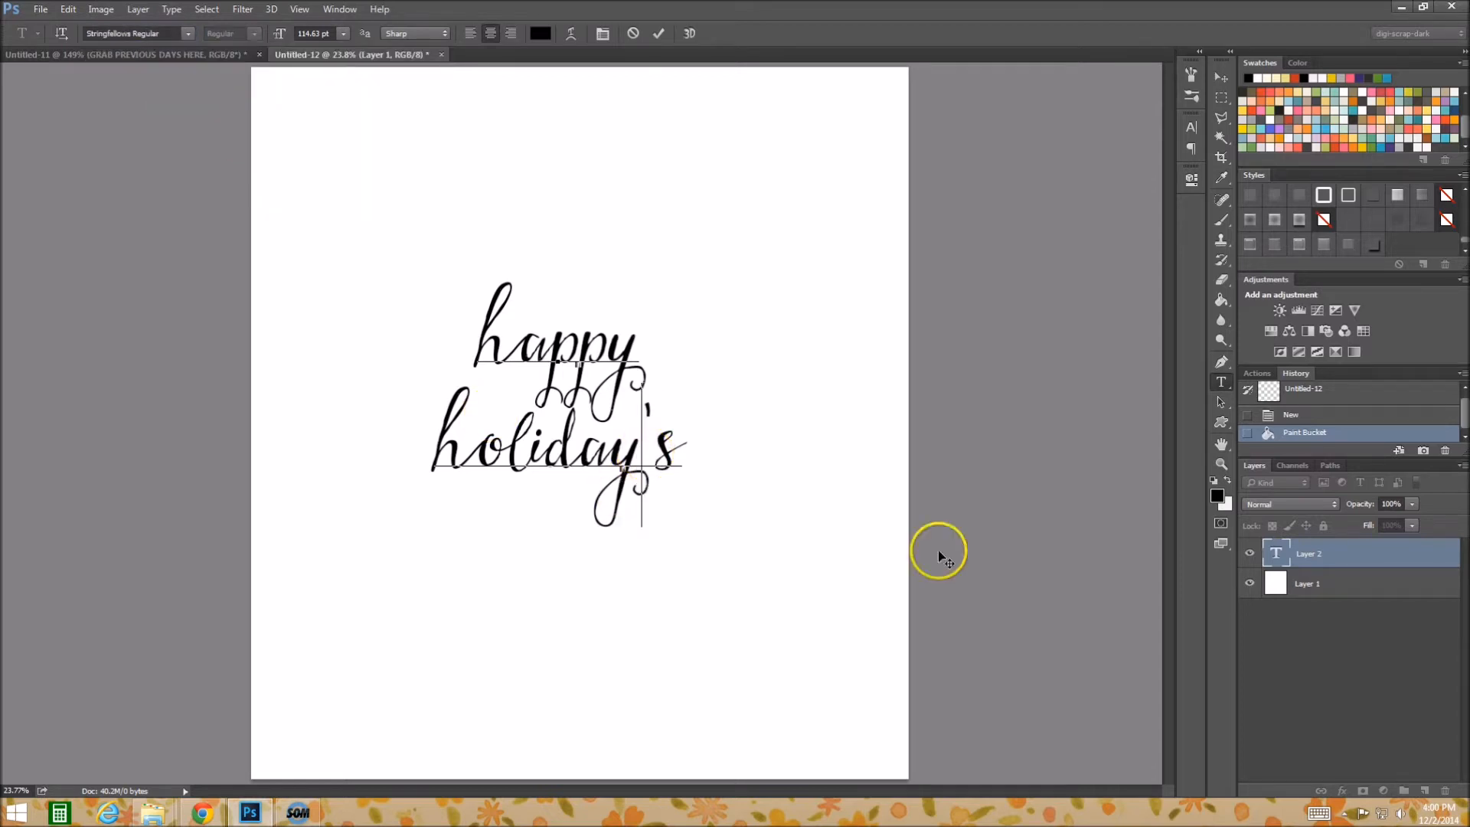
click(1316, 552)
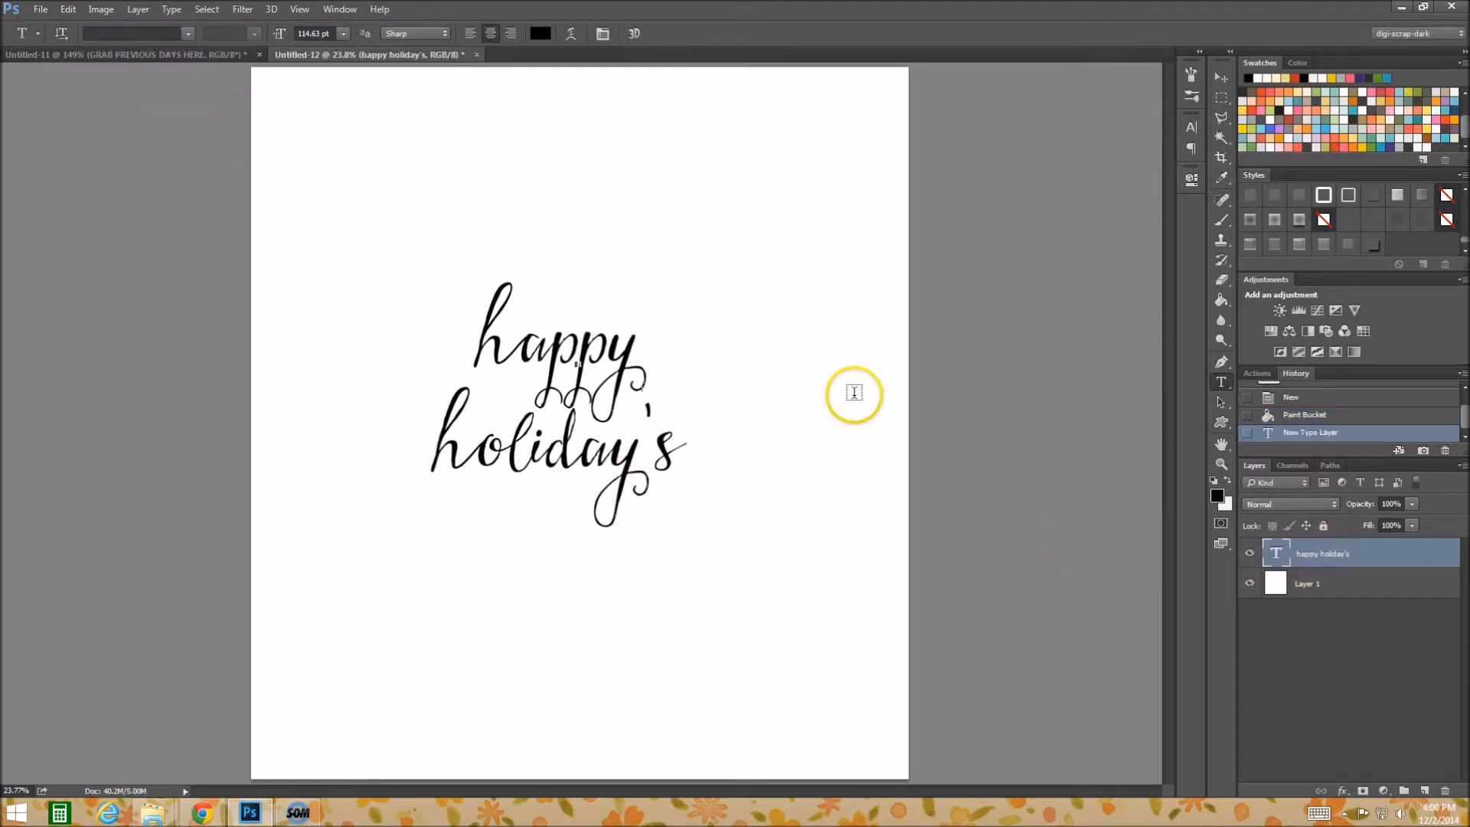
- Move the "happy holiday's" text to the lower-right area of the canvas, slightly in from the edges, and commit it
click(628, 391)
drag(584, 594, 771, 757)
drag(749, 510, 742, 579)
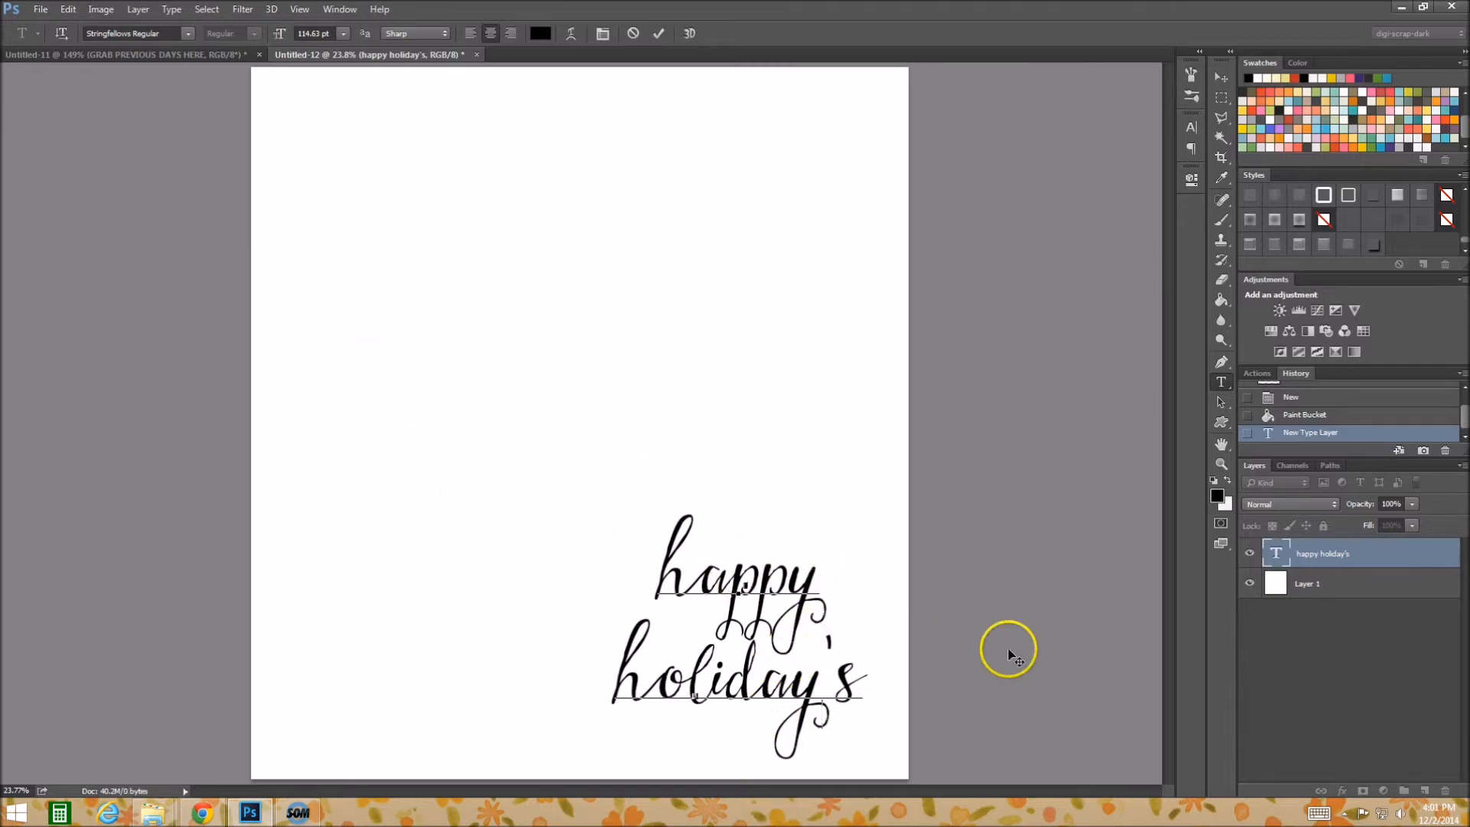
click(1340, 586)
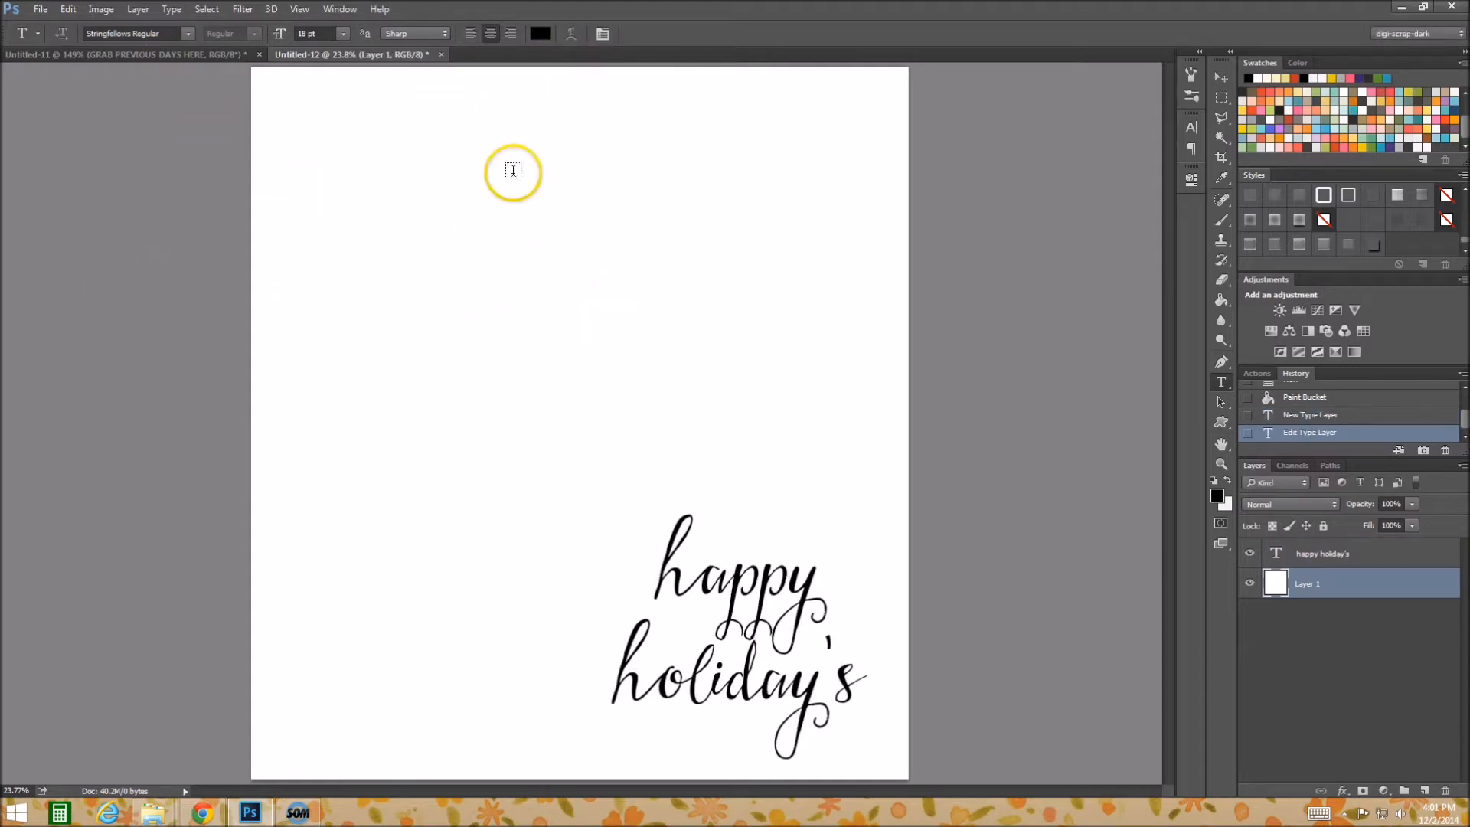
click(703, 588)
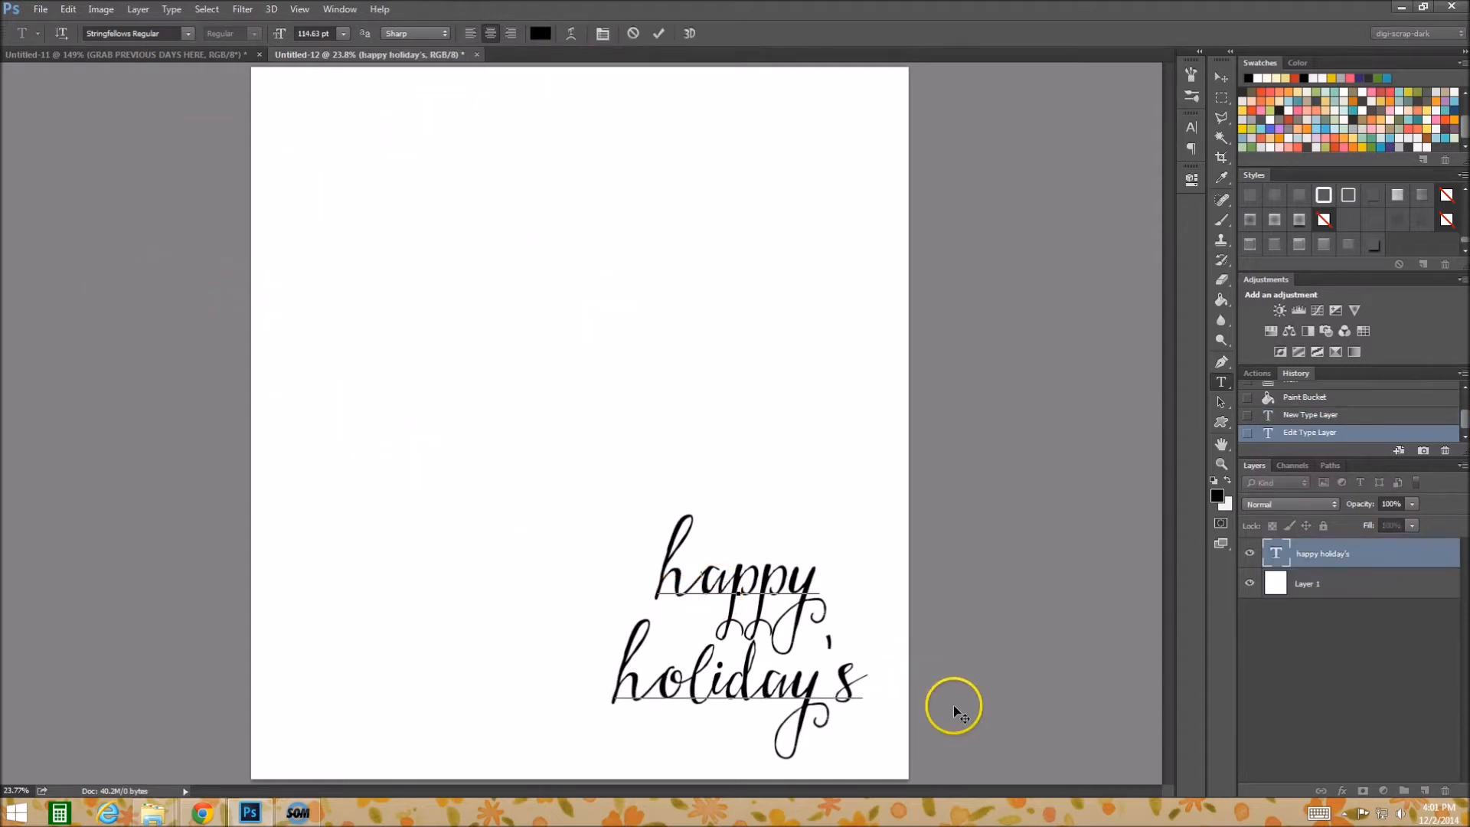
drag(966, 703, 936, 650)
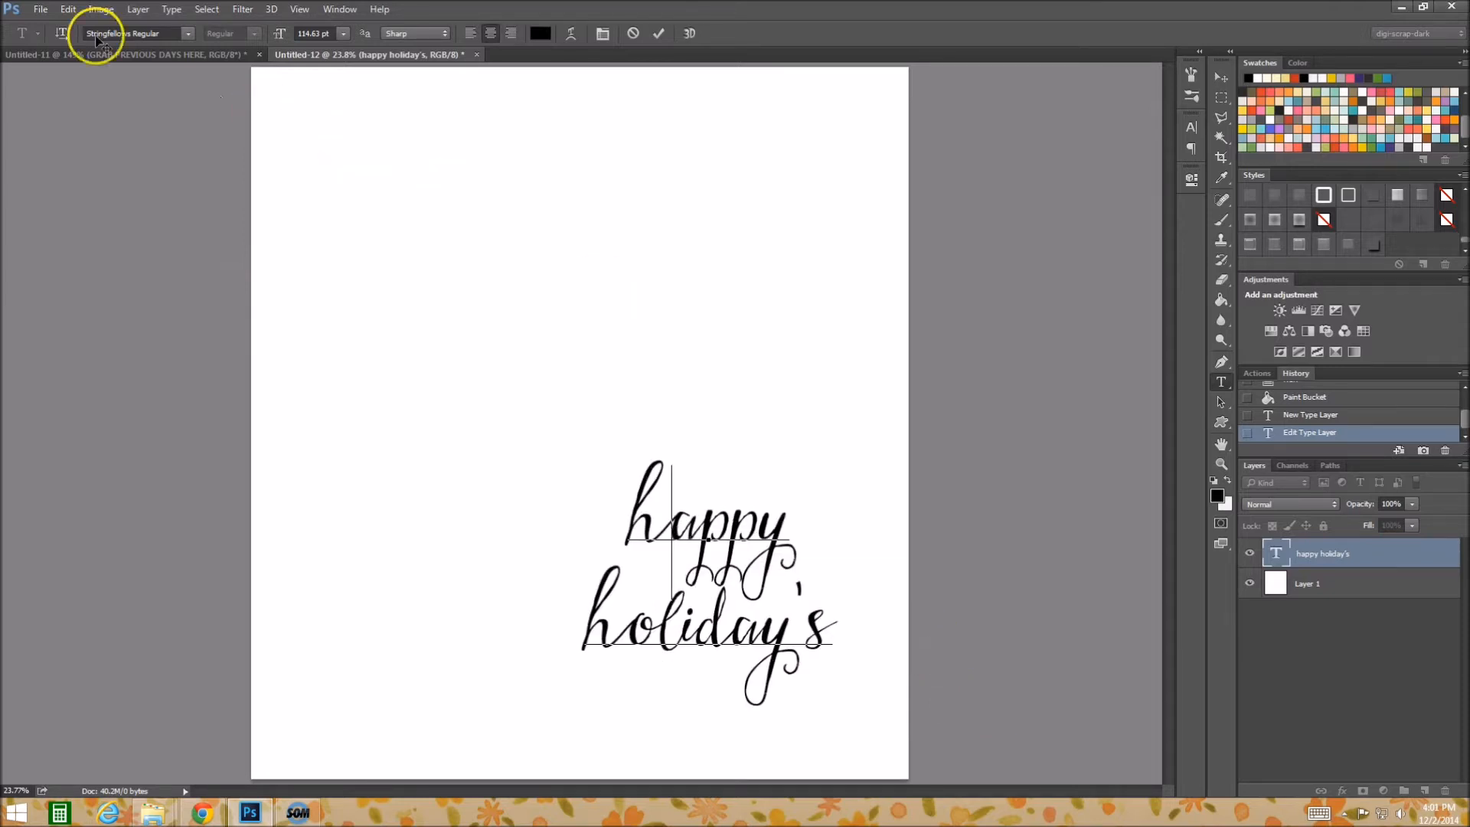
click(35, 10)
click(1310, 622)
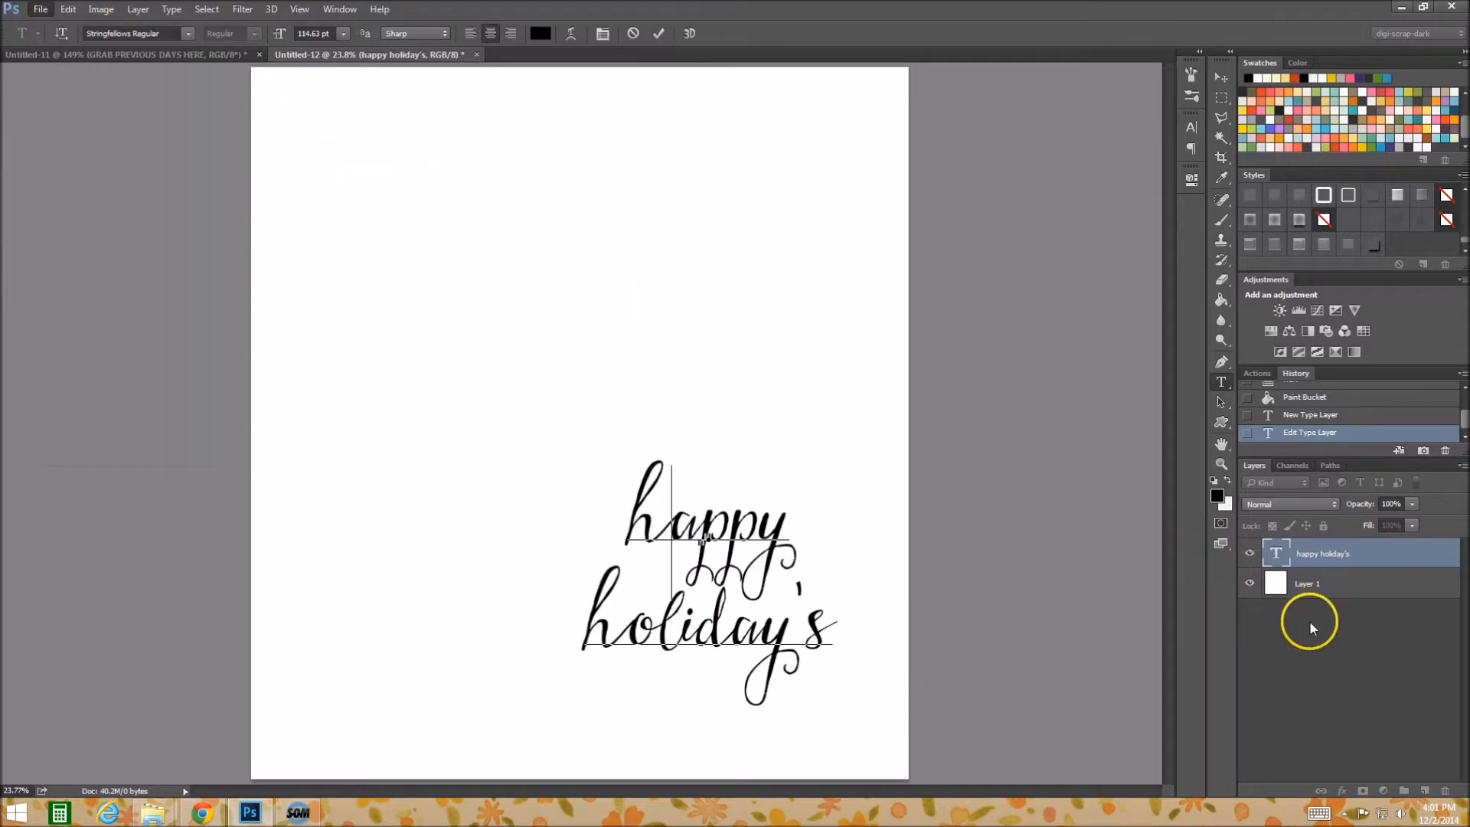
- Open the red gingham paper ad_colorfulchristmas_pp03 from the TDP_ColorfulChristmas_pp3 folder
click(46, 10)
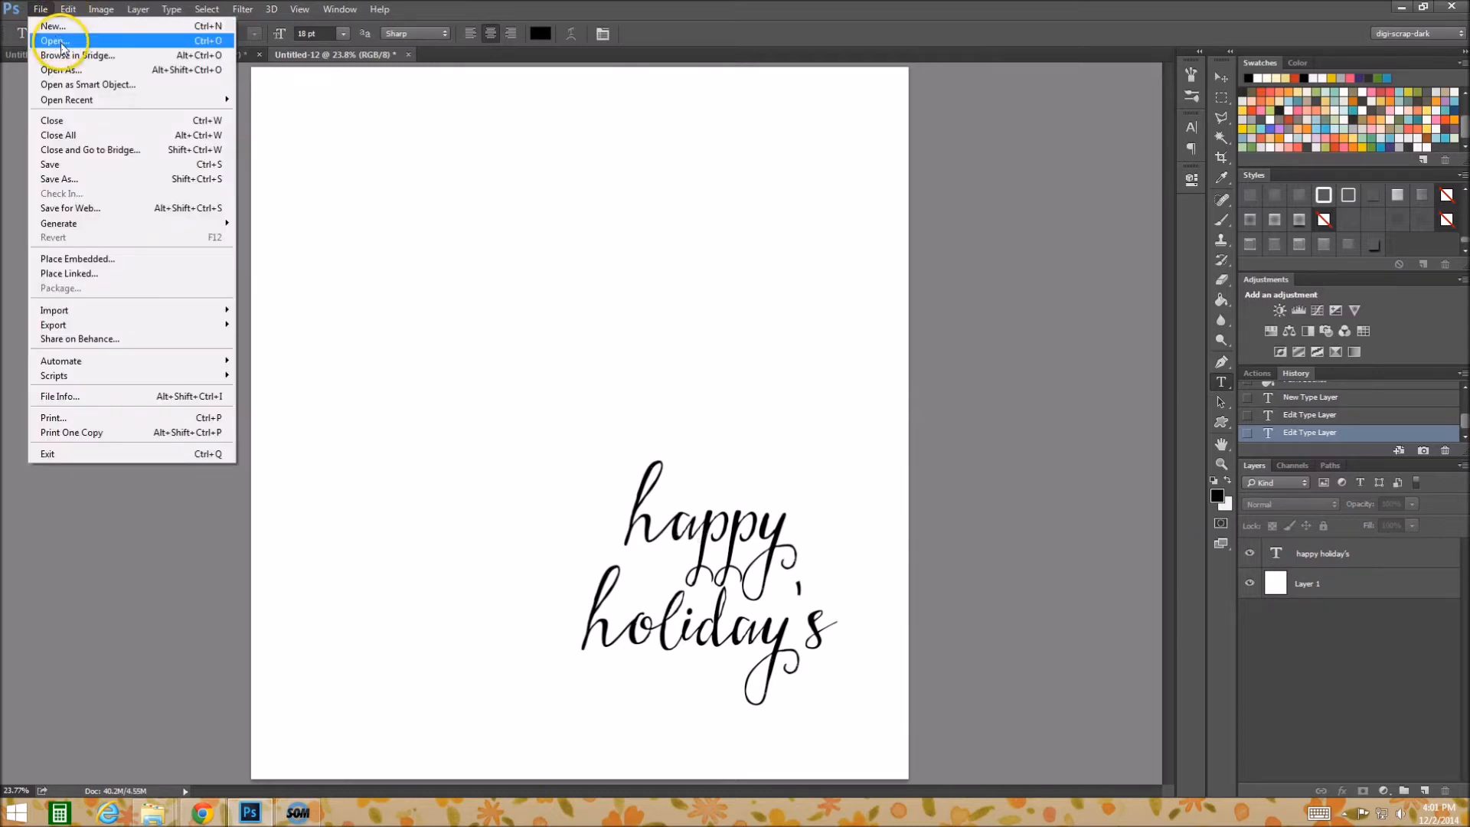
click(56, 42)
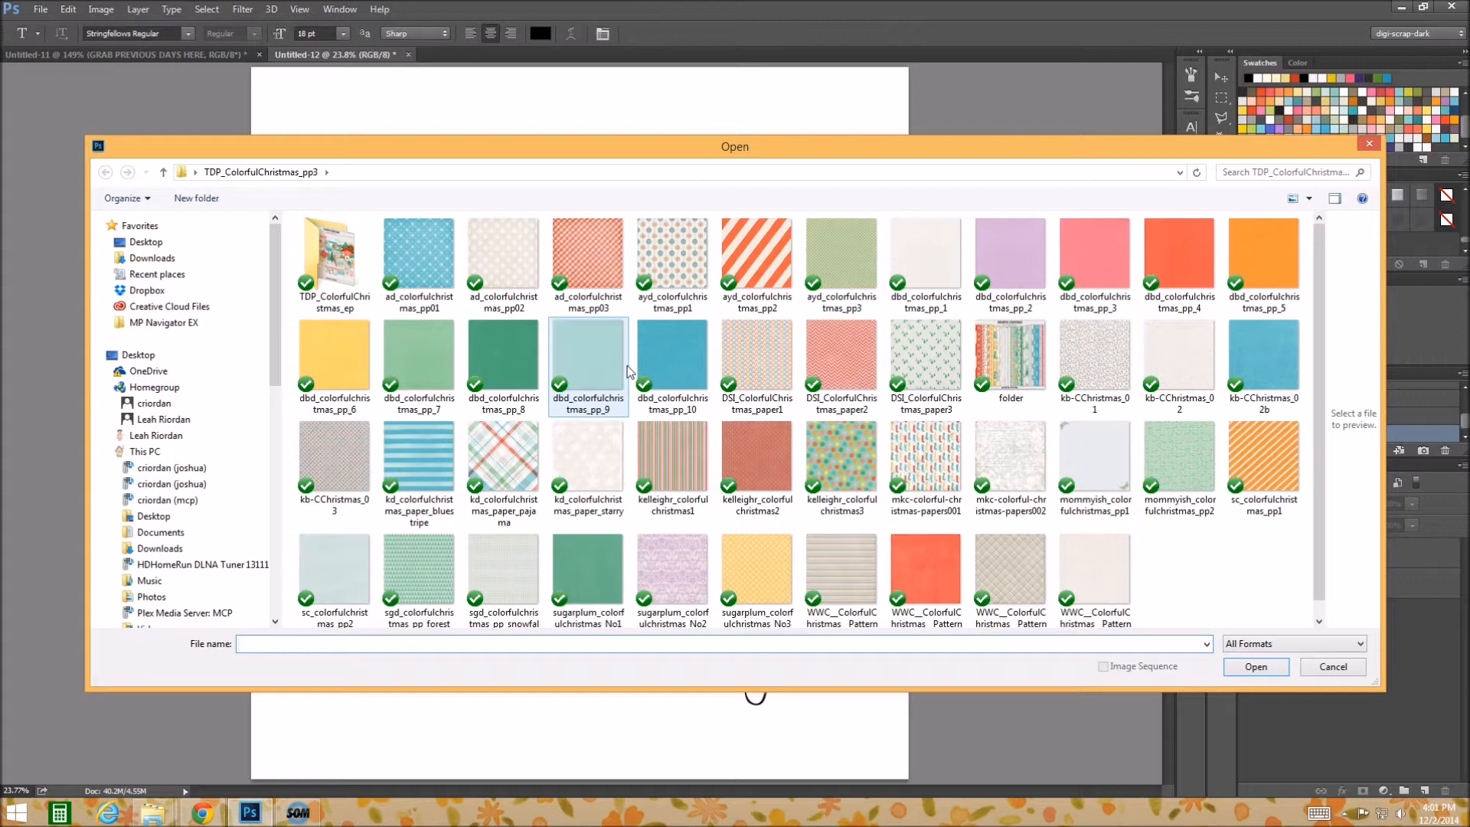
click(755, 468)
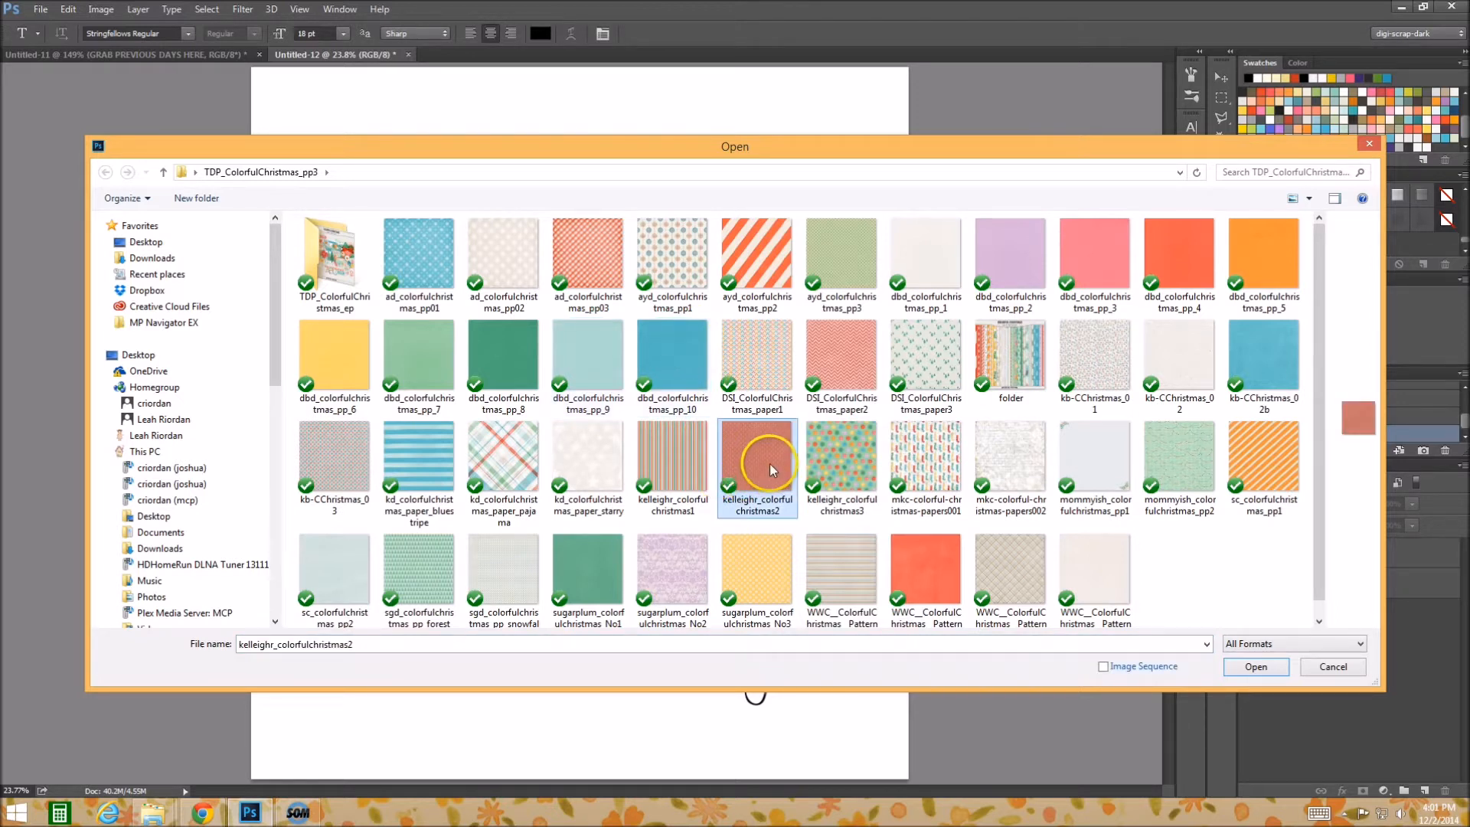
click(602, 261)
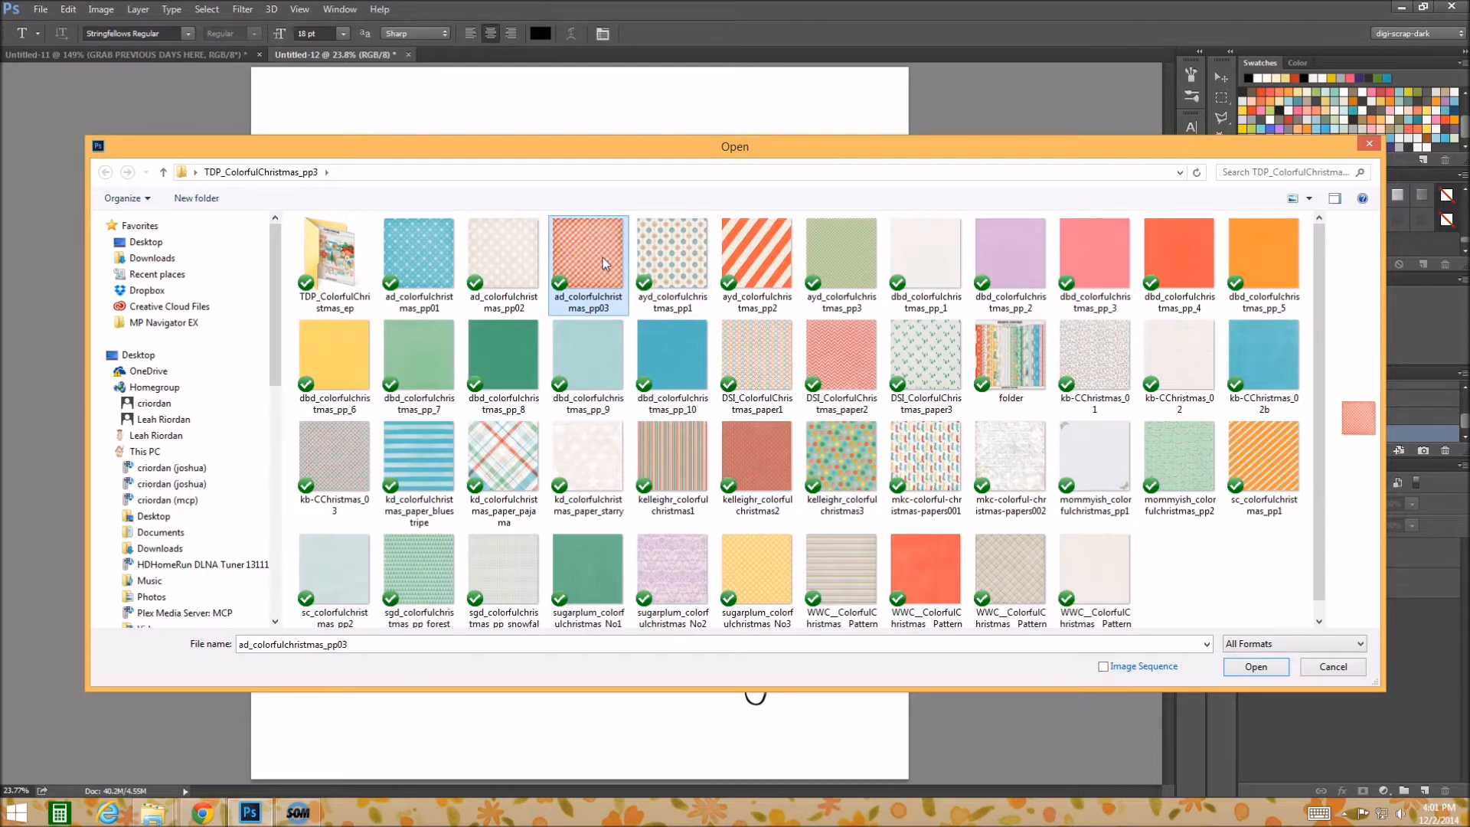
double_click(604, 257)
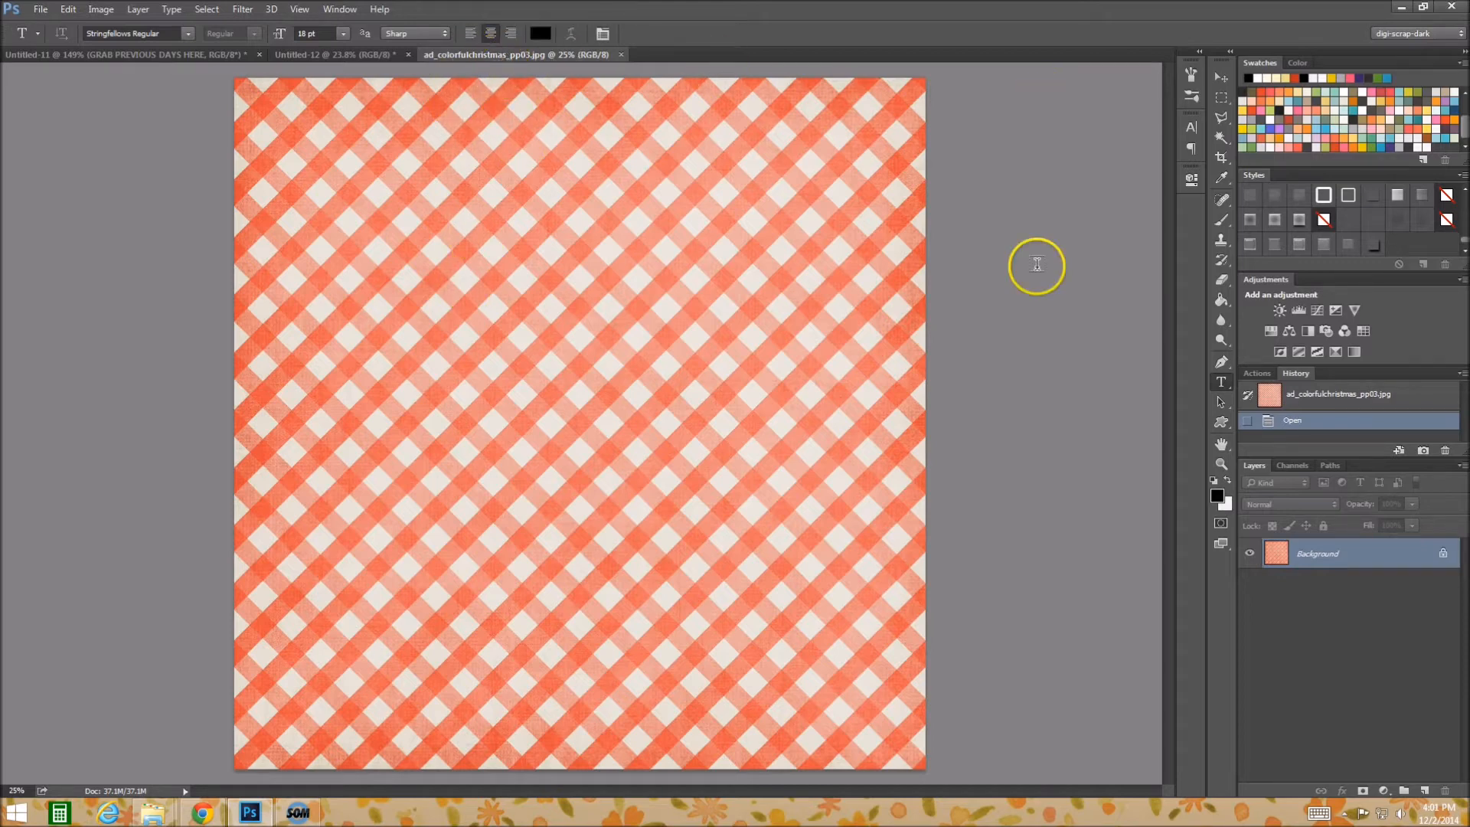
- Define the gingham paper as a pattern named "gingham red"
click(69, 10)
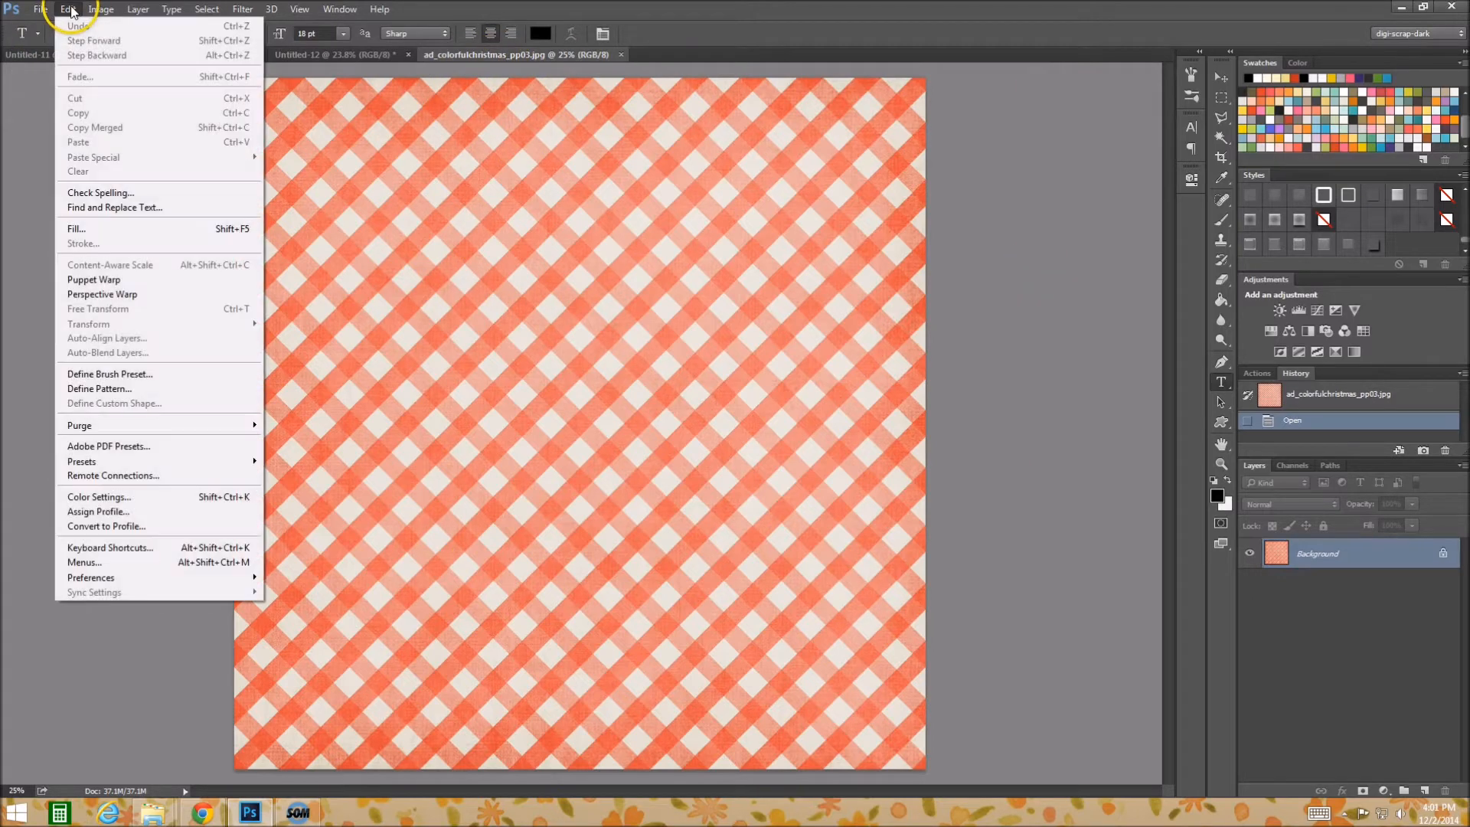
click(135, 393)
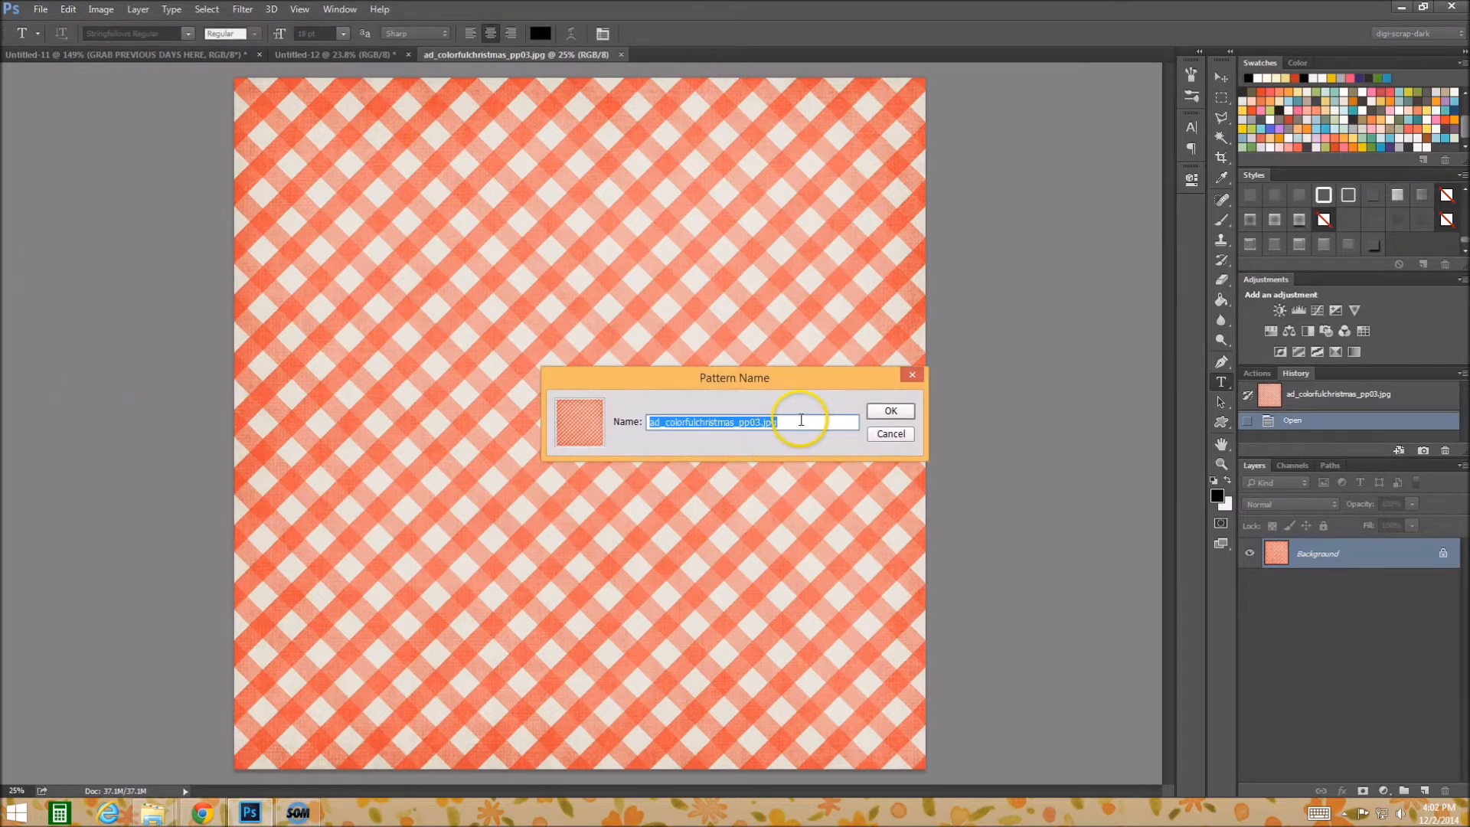
text(gin)
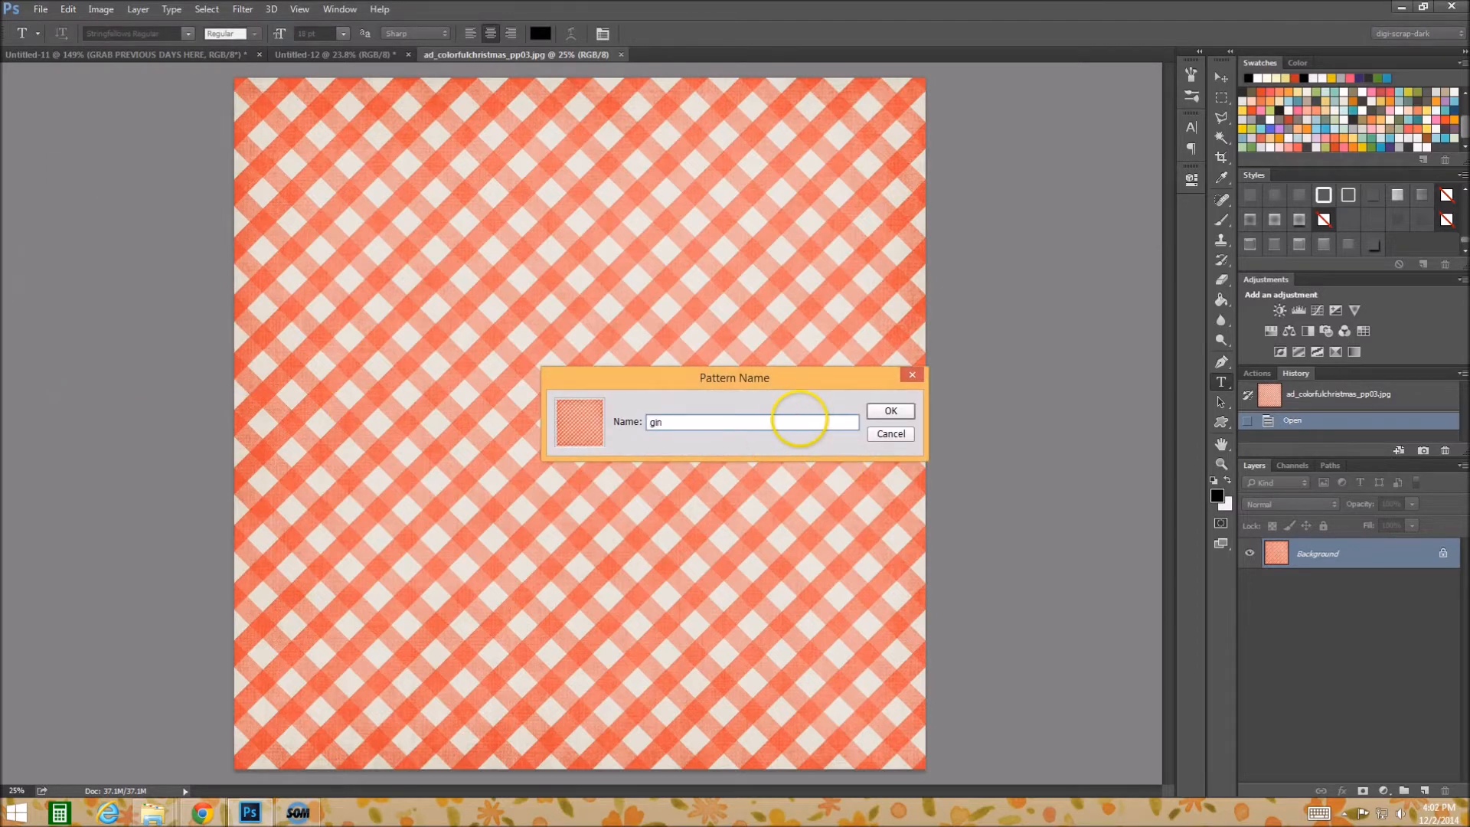
text(gham red)
key(Return)
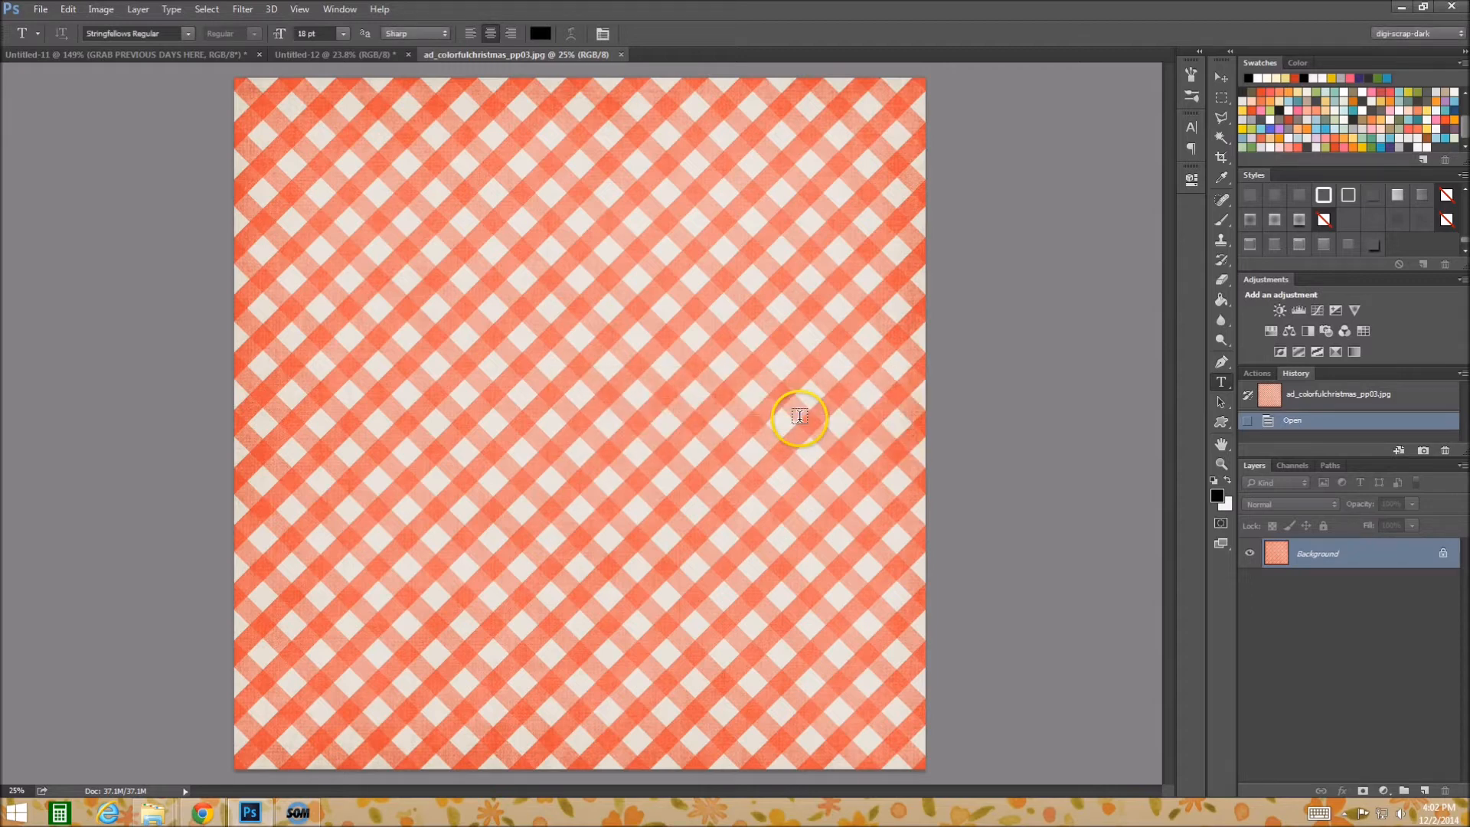
- Return to the Untitled-12 document and enable a Pattern Overlay layer style on the "happy holiday's" text layer
click(322, 52)
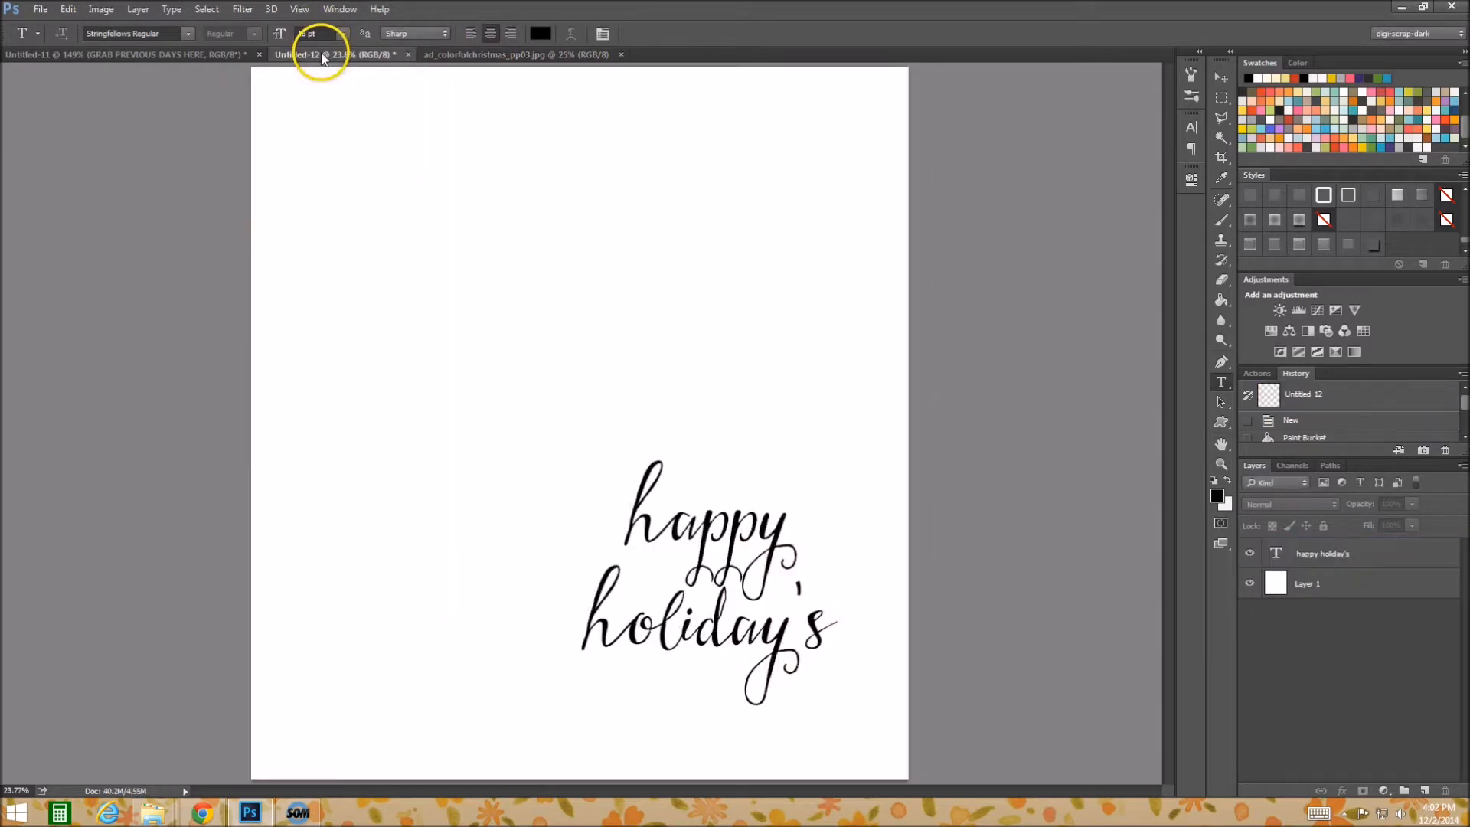
click(1373, 559)
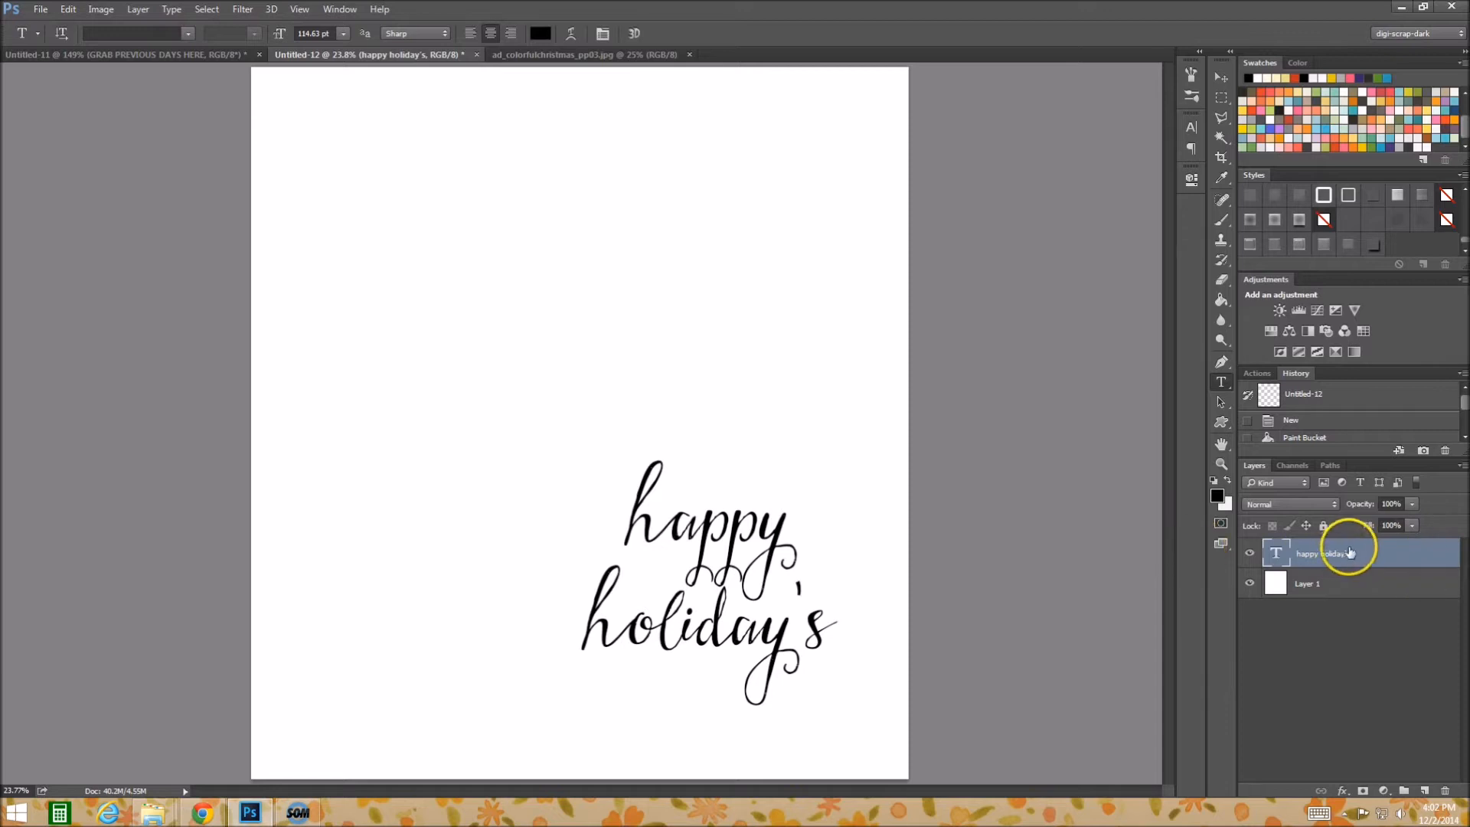
double_click(1403, 553)
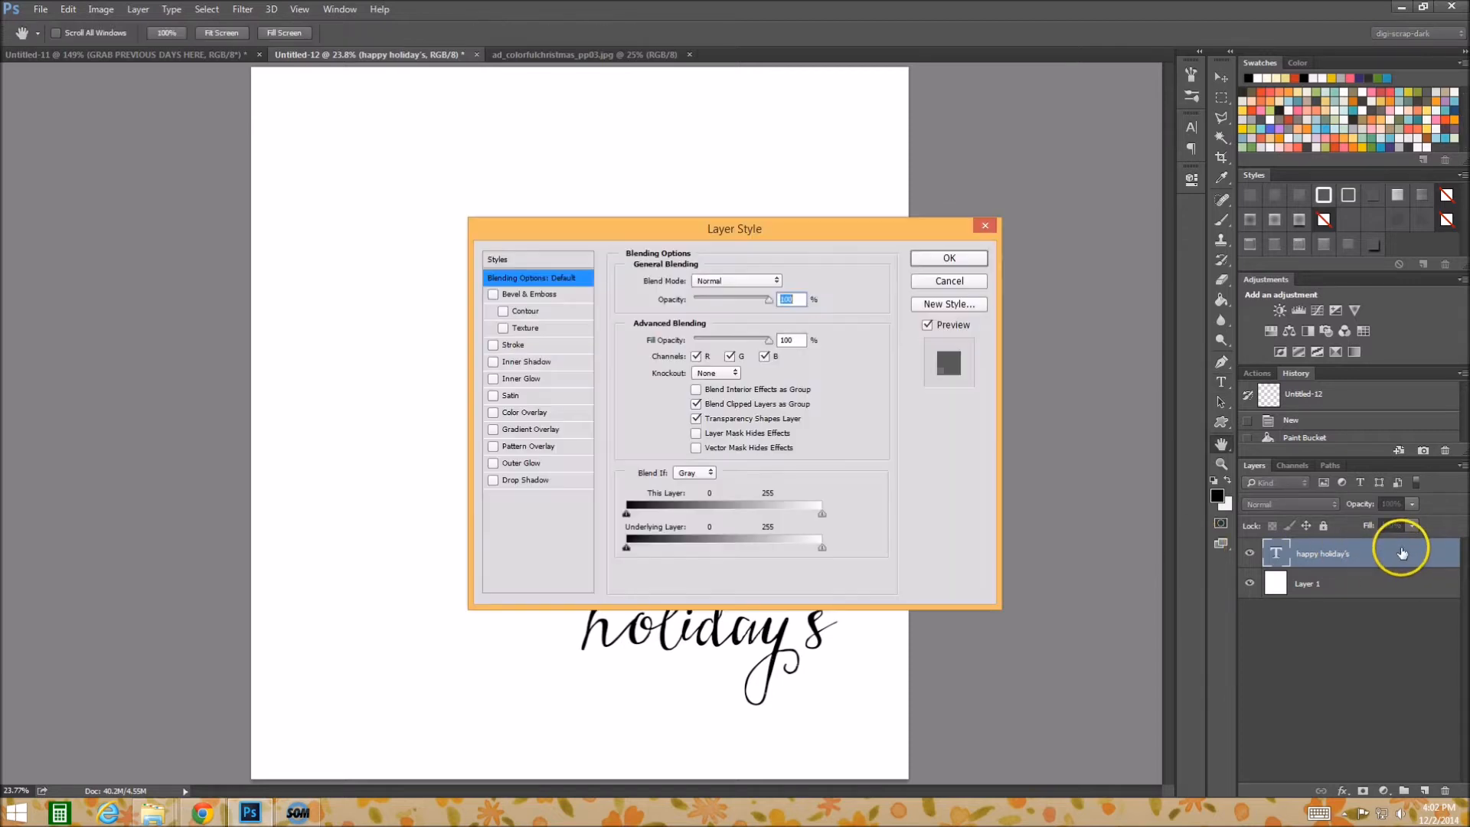
drag(796, 239, 1165, 323)
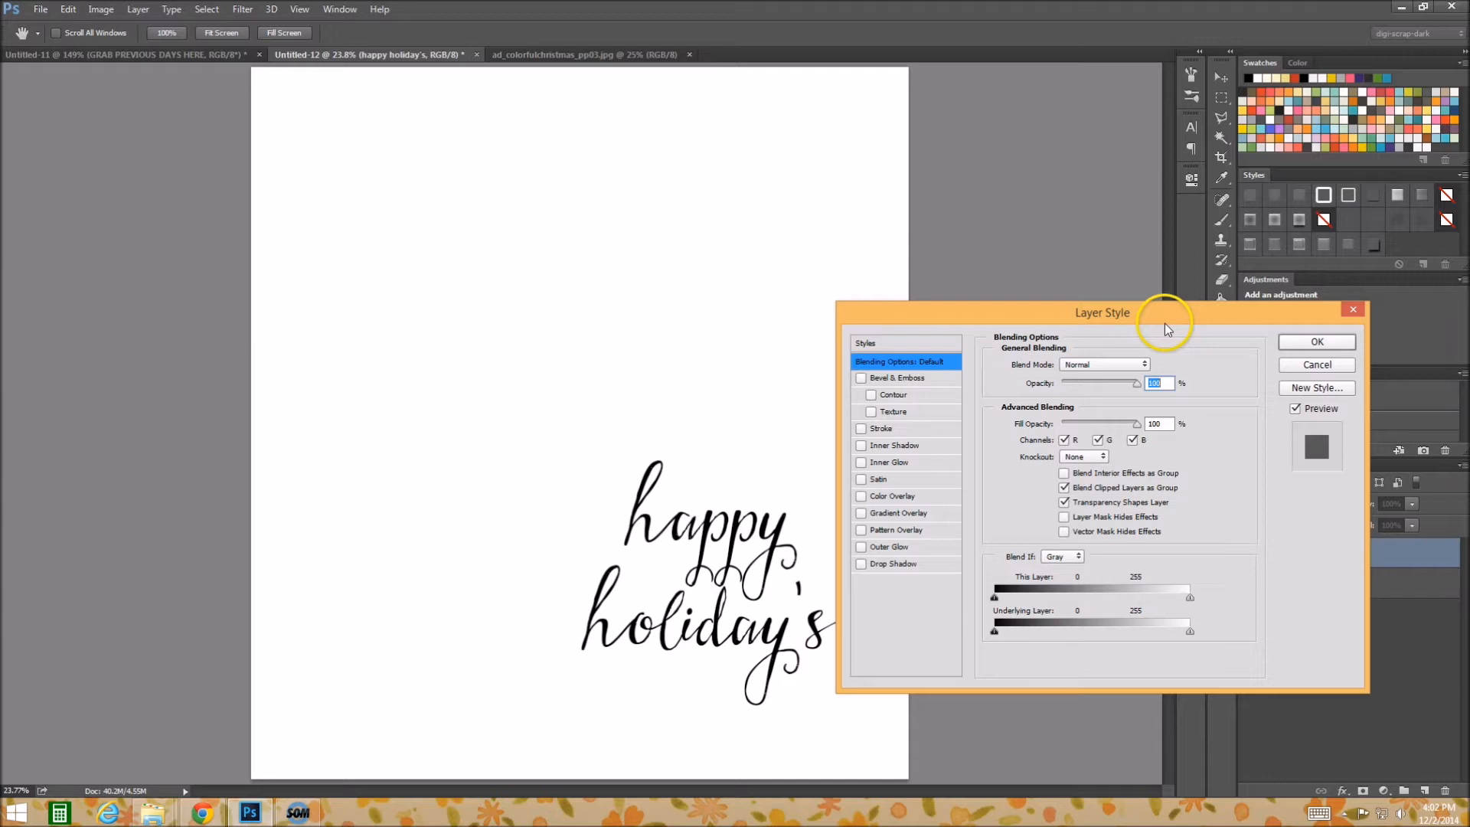
click(861, 530)
click(894, 530)
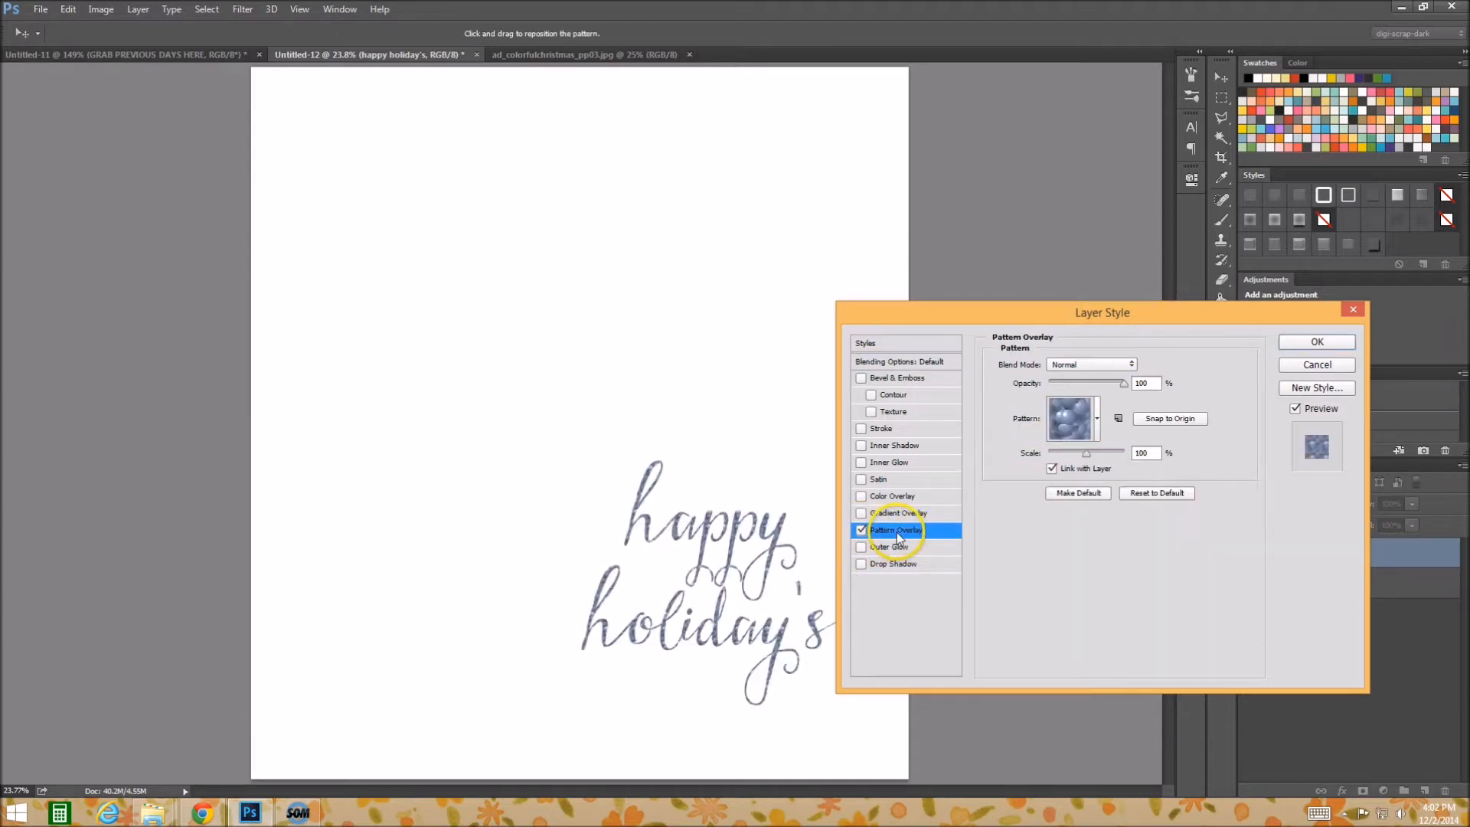
- Set the Pattern Overlay's pattern to the newly defined red gingham swatch at the end of the pattern collection
click(1070, 417)
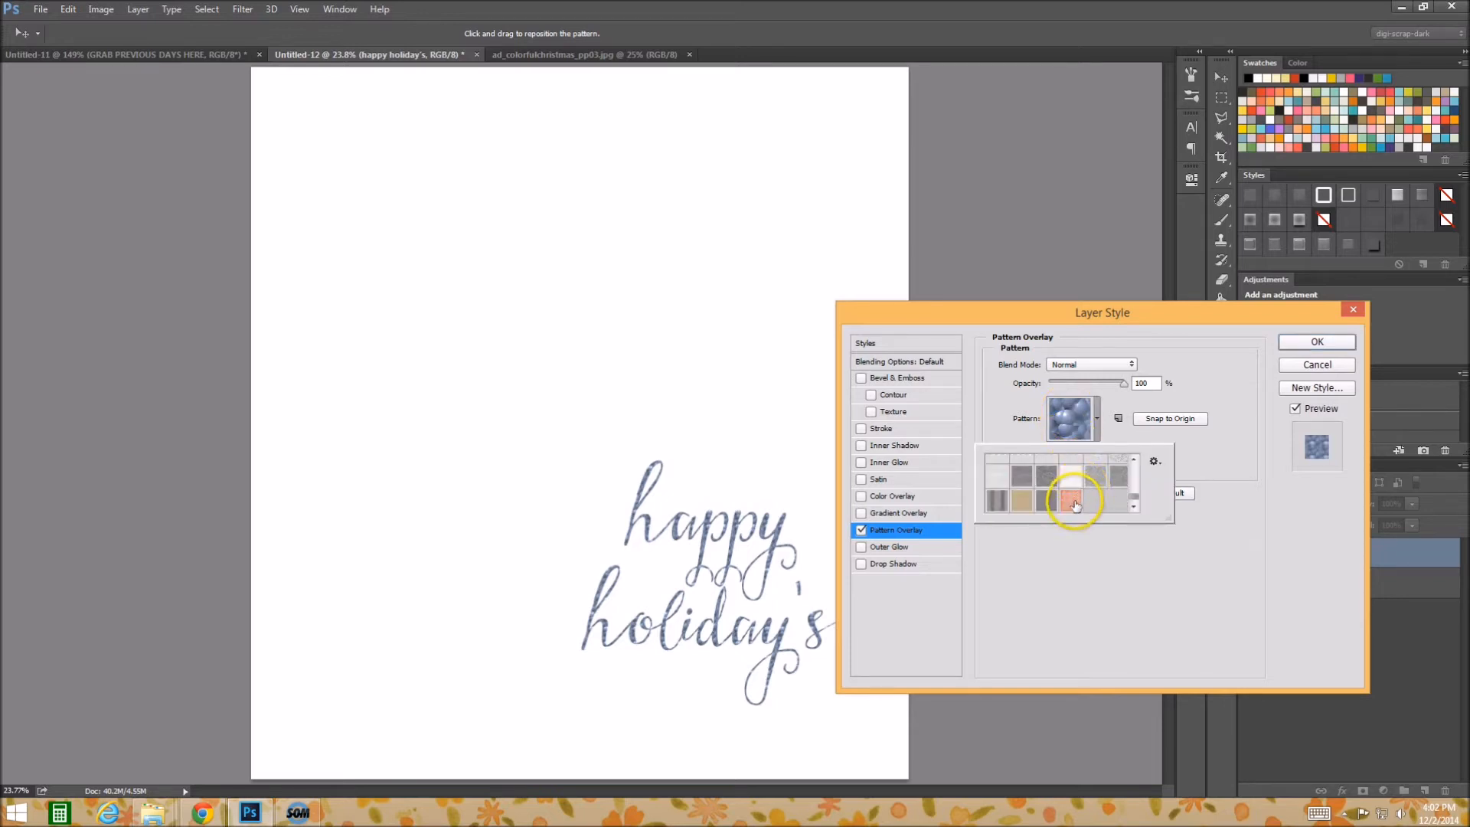
click(1075, 503)
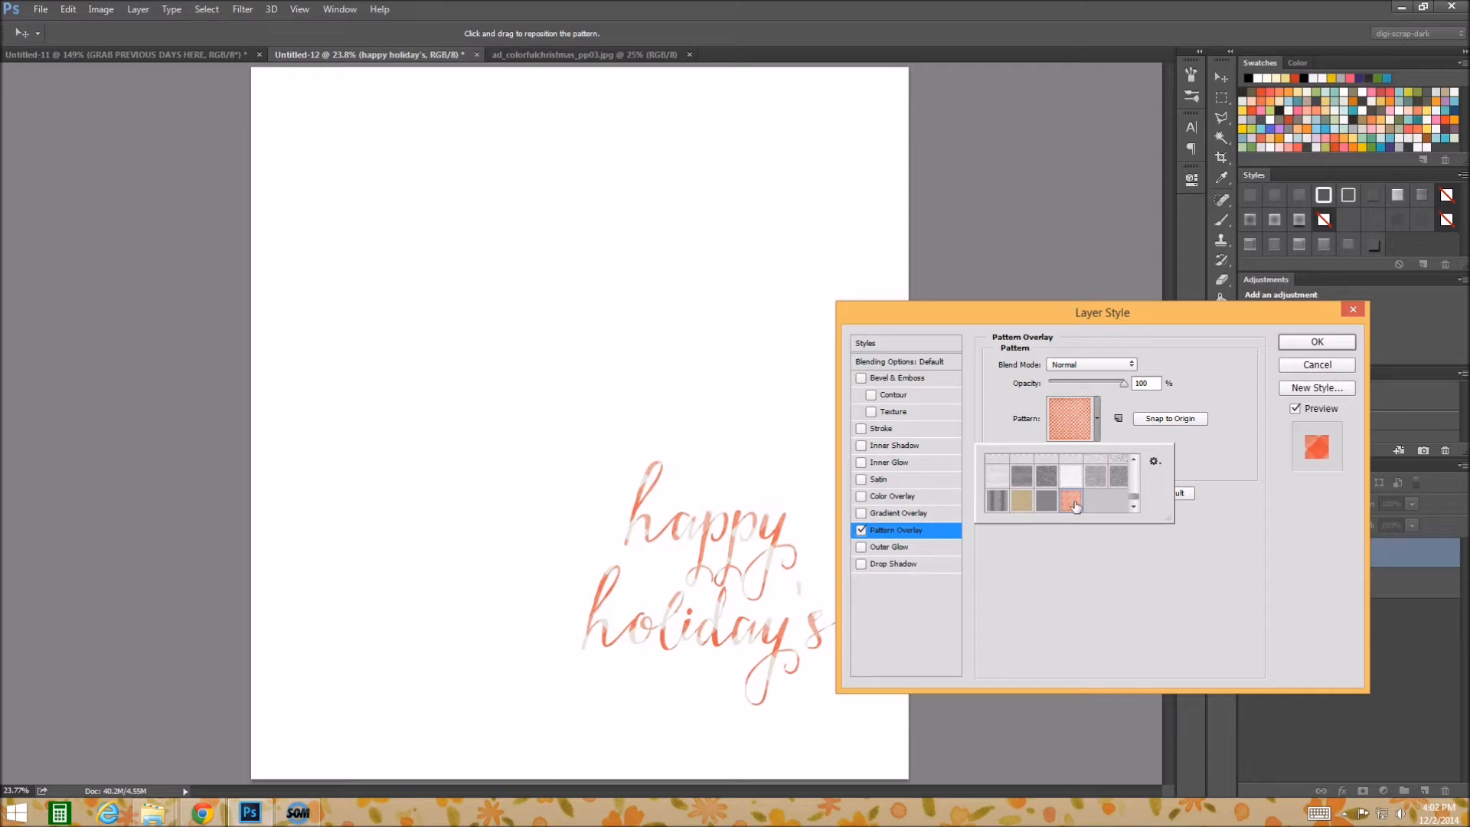
click(1209, 479)
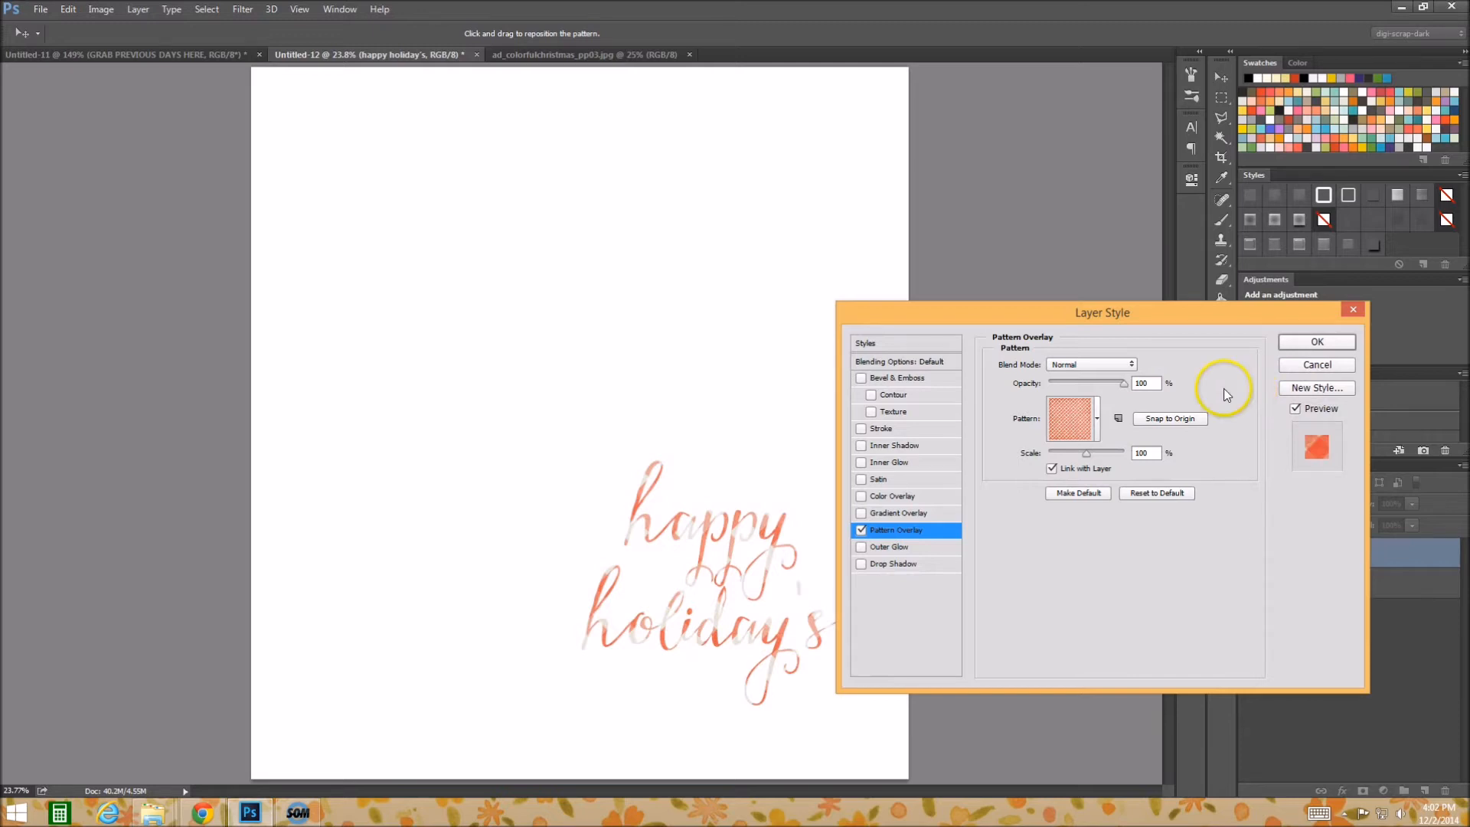
- Save the gingham effect as a new style named with the paper designer's first name plus "Gingham", and apply the overlay to the text
click(1317, 391)
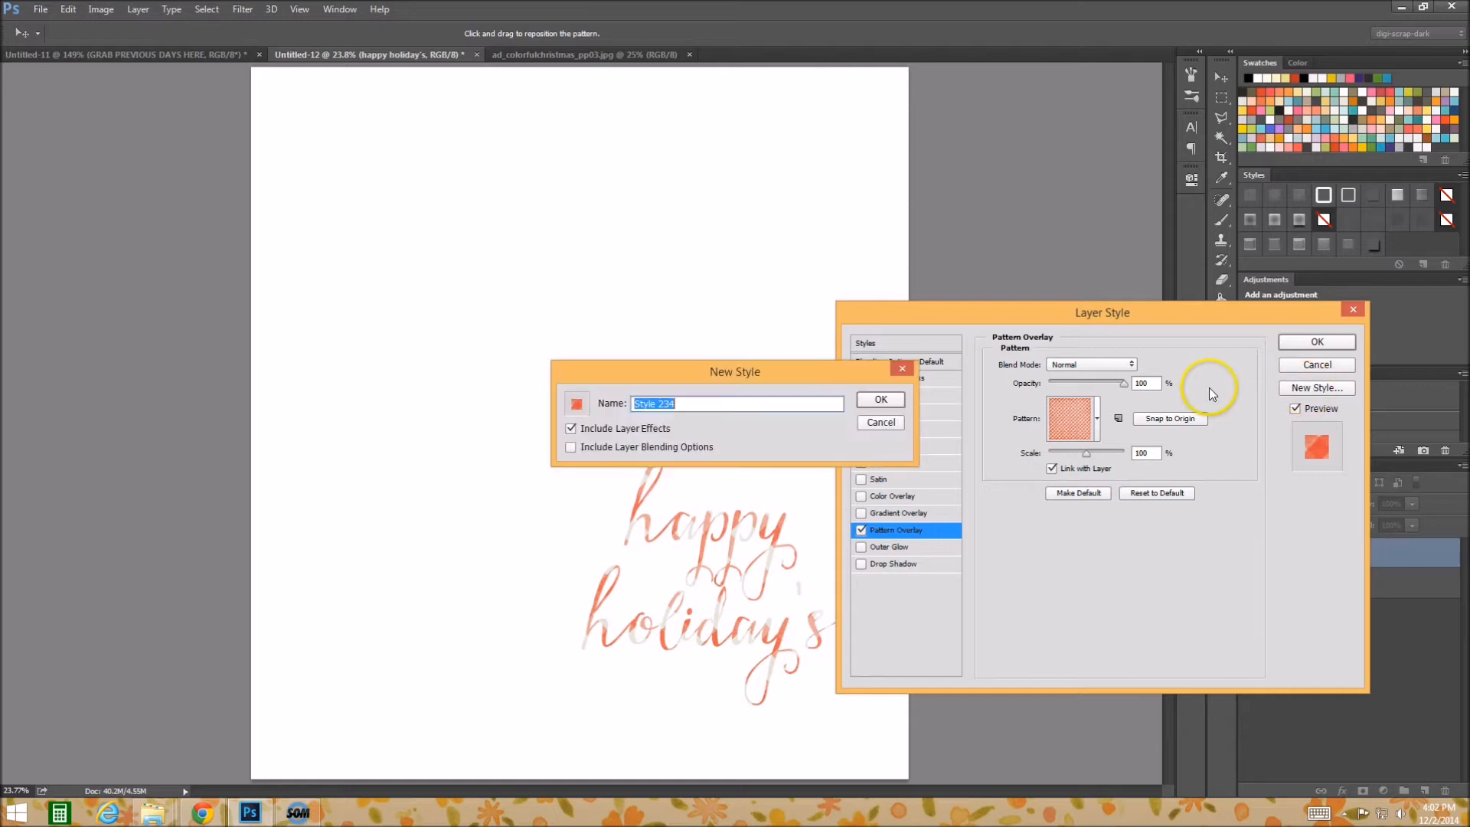
text(Anita - Gingham)
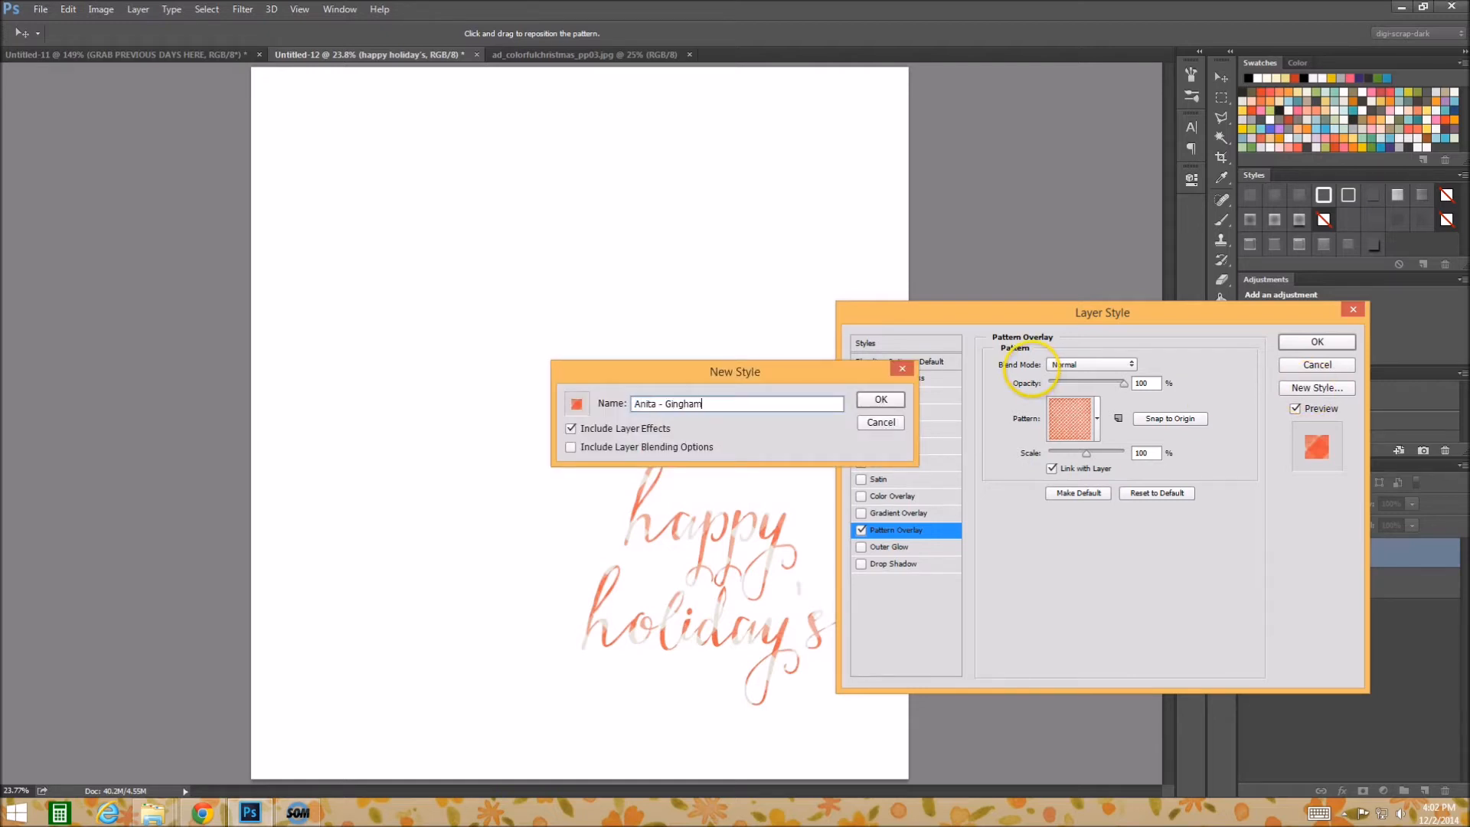
key(Return)
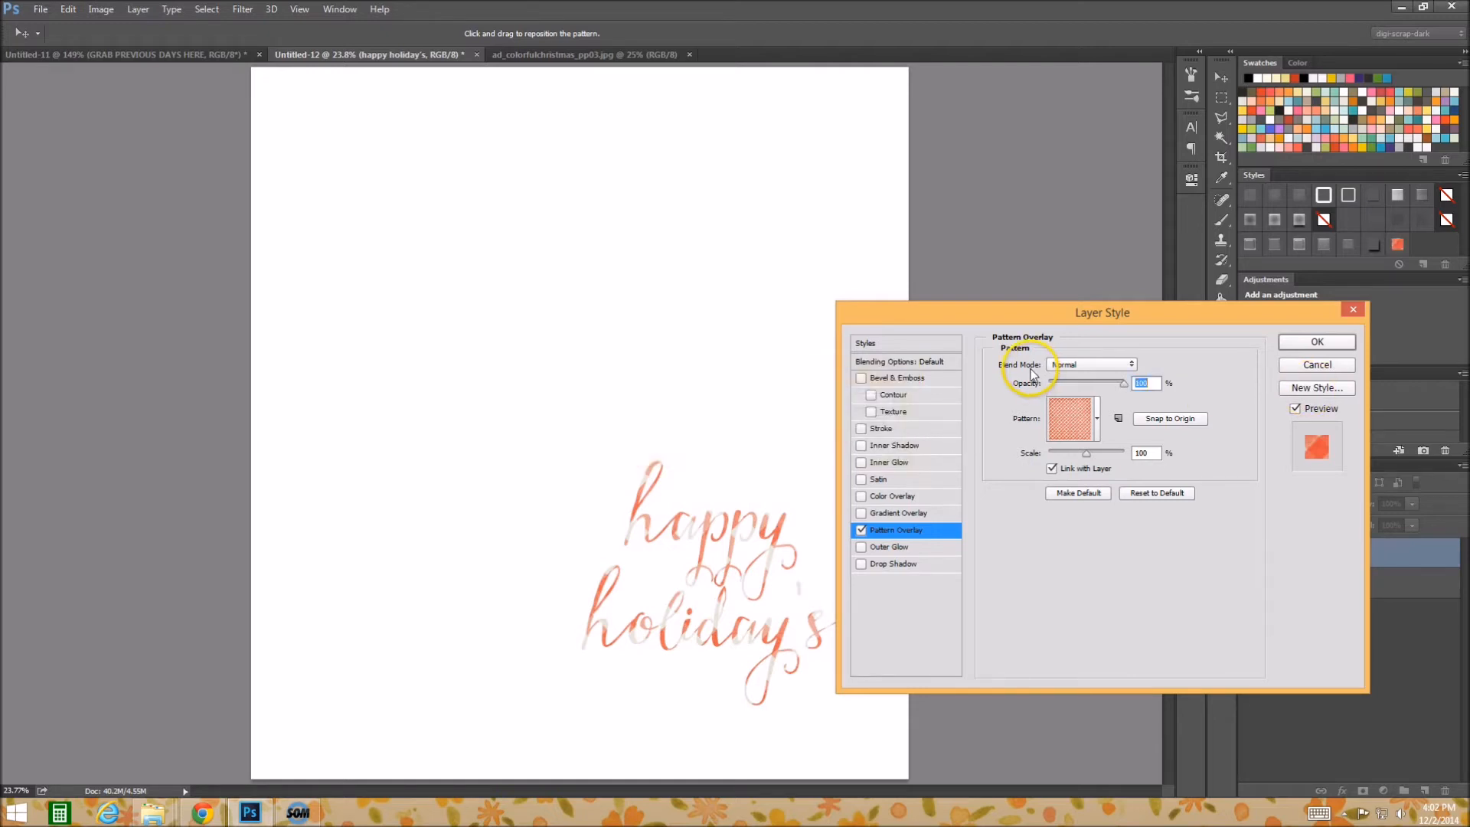
click(1316, 341)
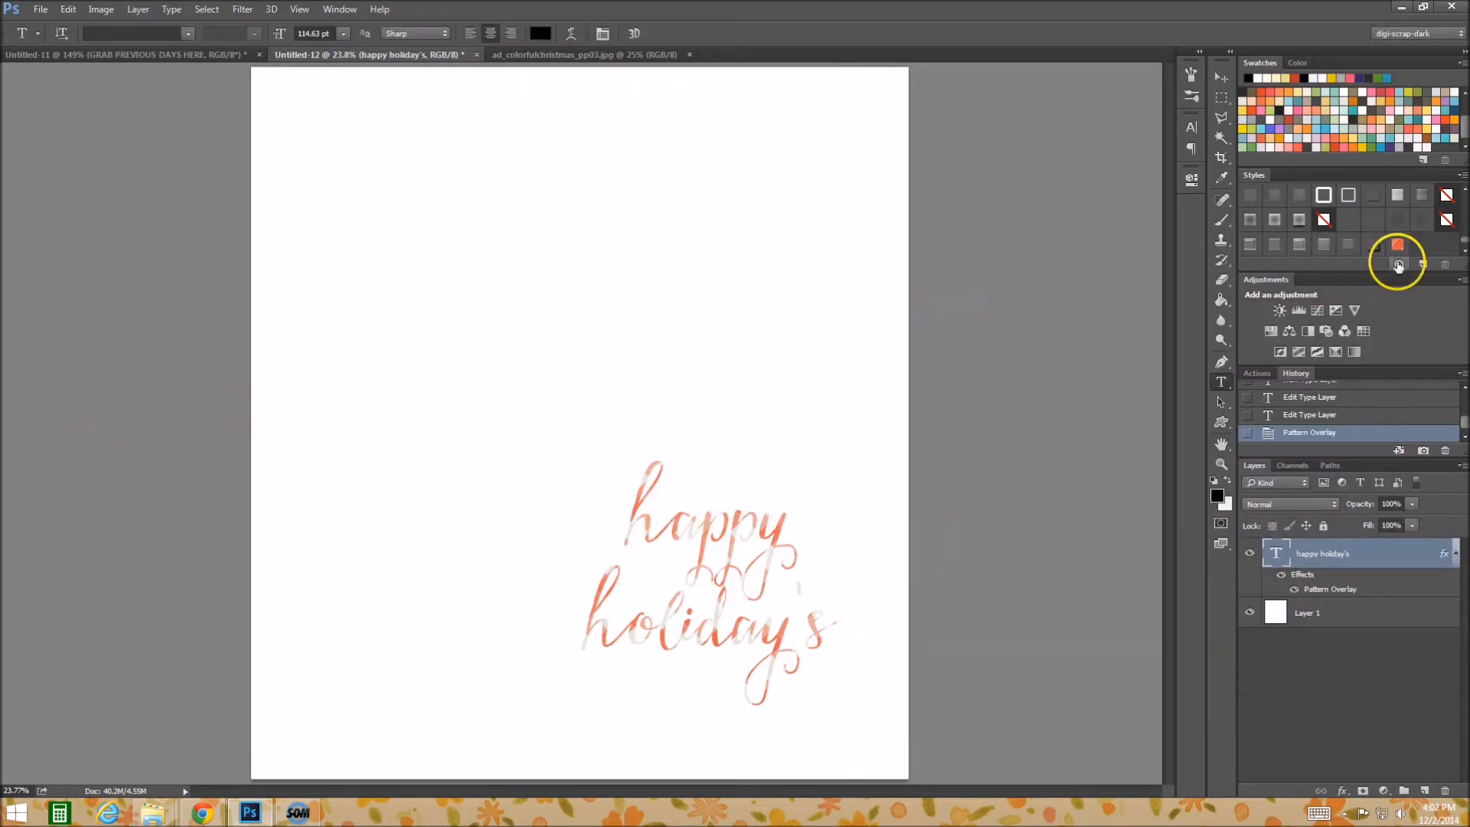
- Clear the style from the "happy holiday's" text and set all of its lettering in Impact Regular
click(1398, 264)
click(703, 511)
key(ctrl+a)
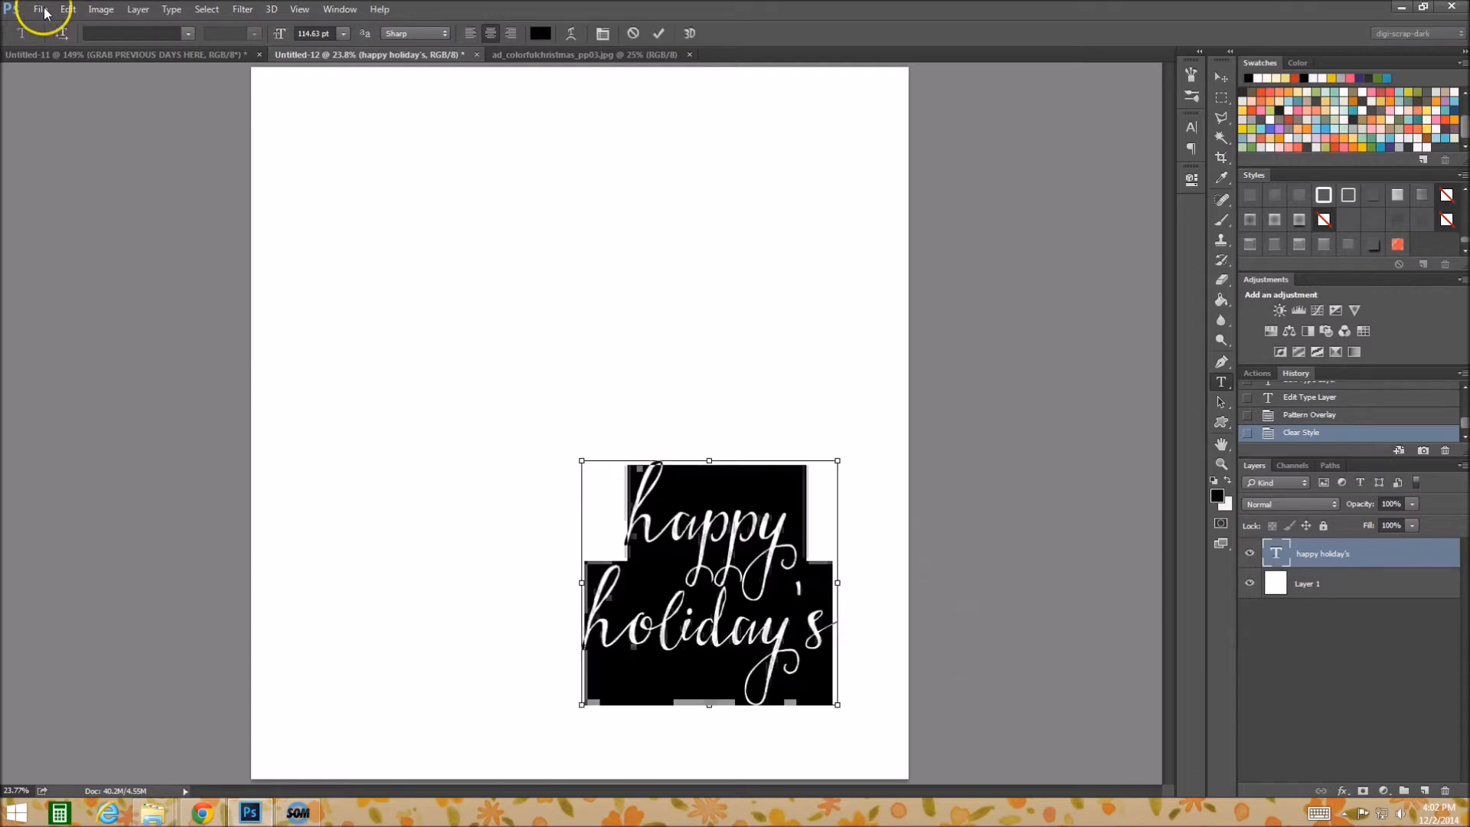
click(138, 34)
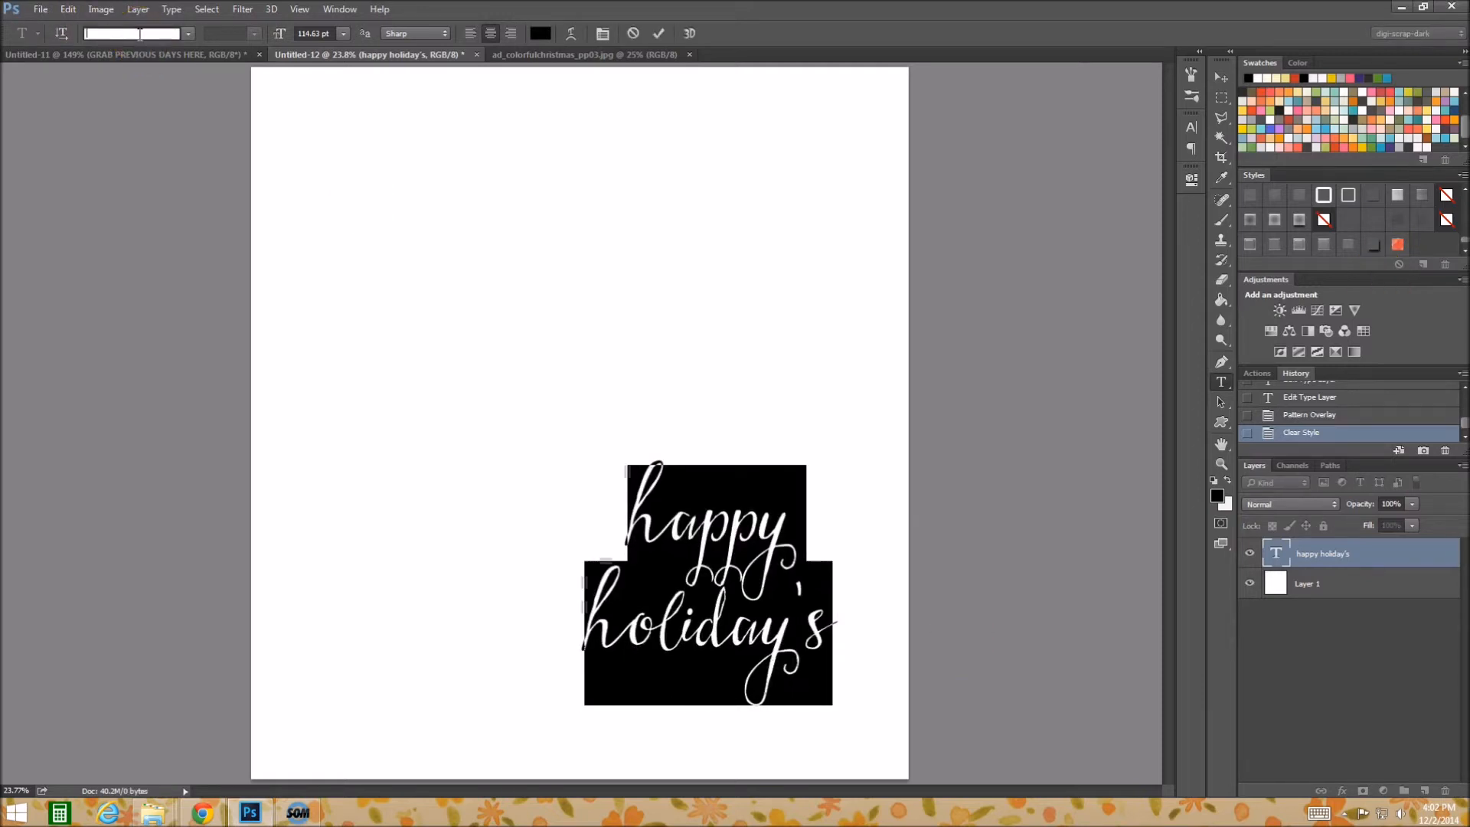
text(imp)
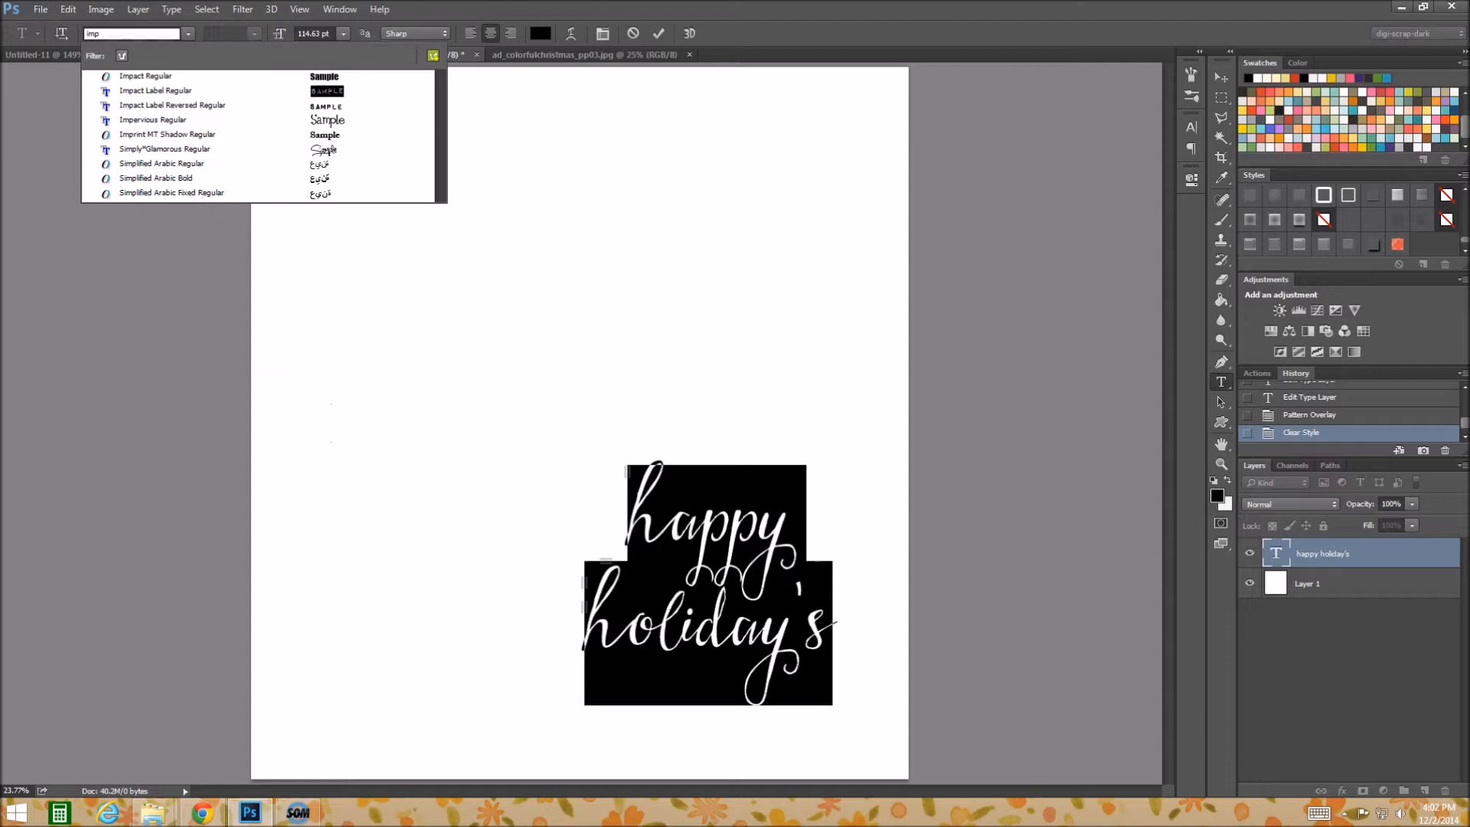
click(180, 76)
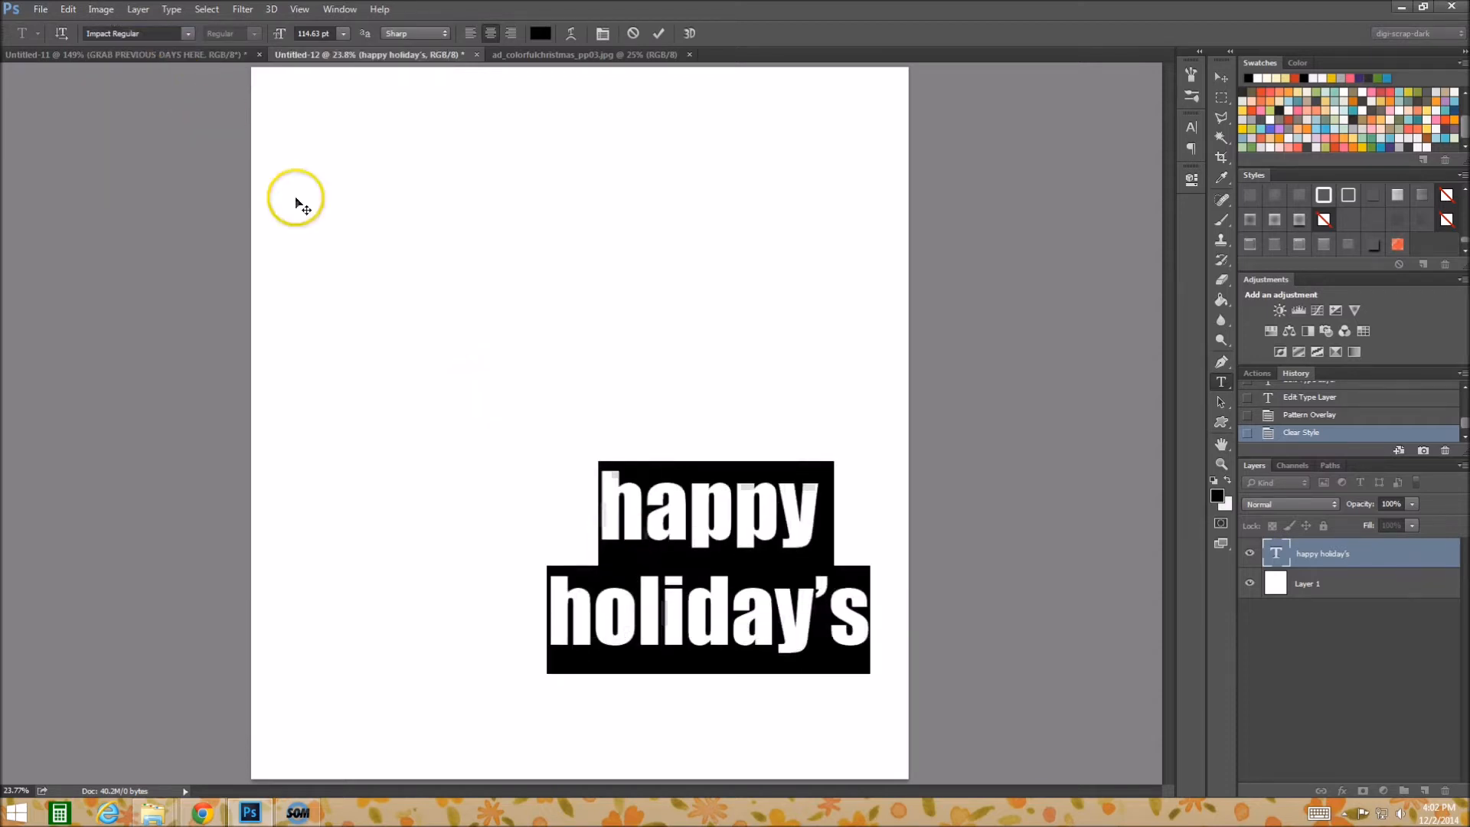
- Move the text to just above the middle of the page and apply the saved gingham style to it
click(690, 501)
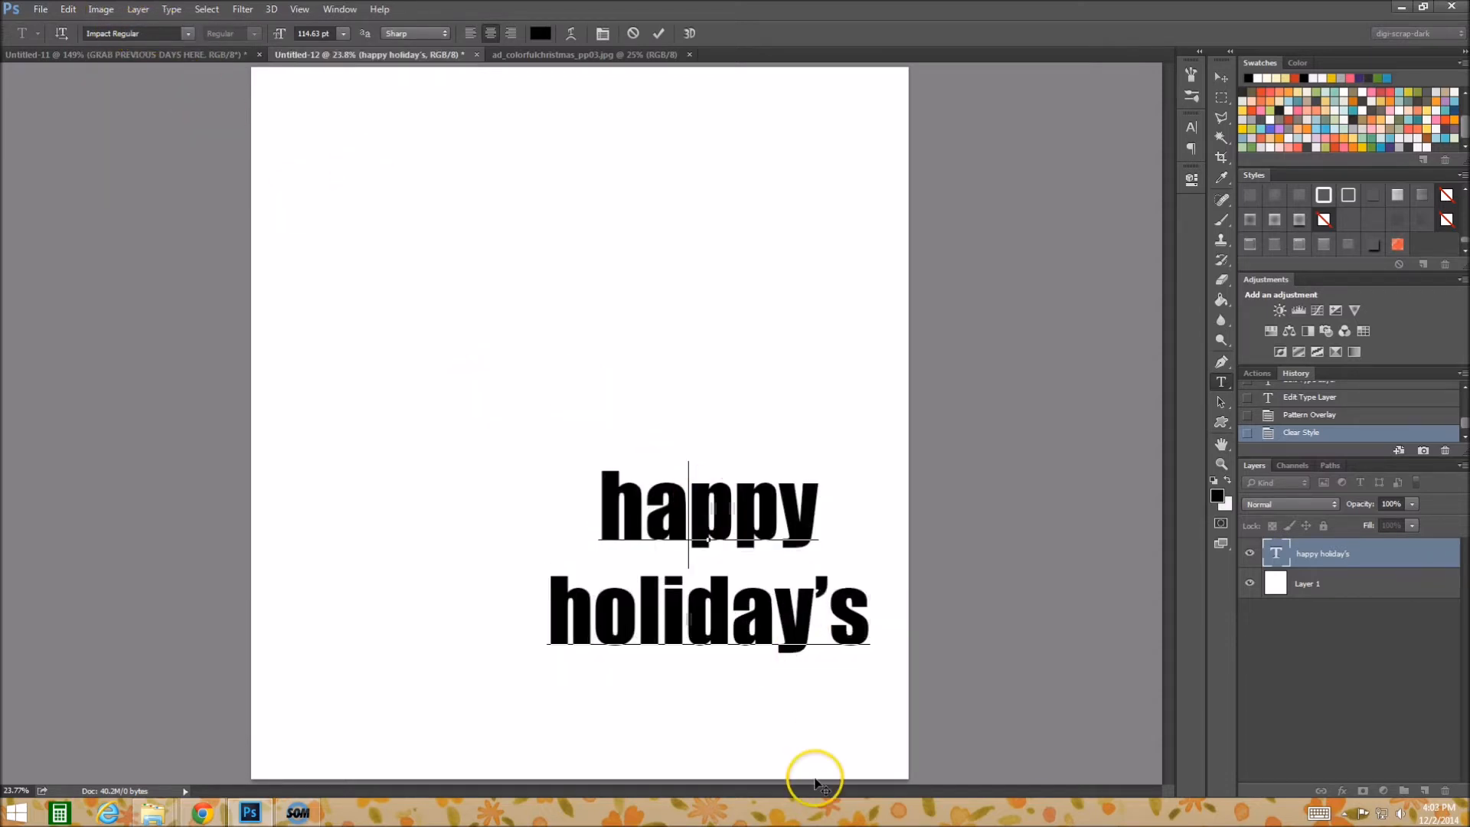
drag(791, 735, 705, 614)
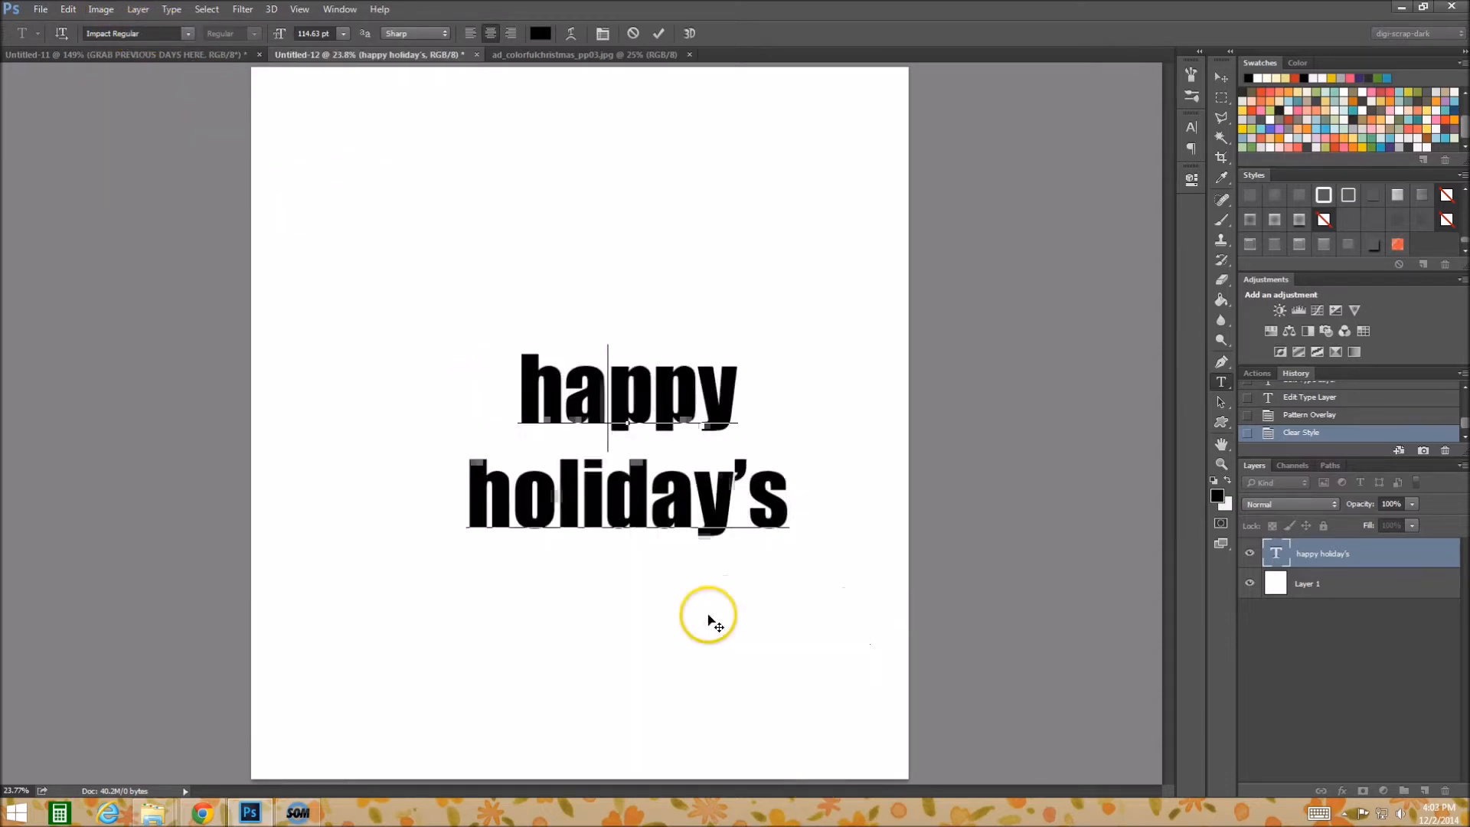
click(1400, 247)
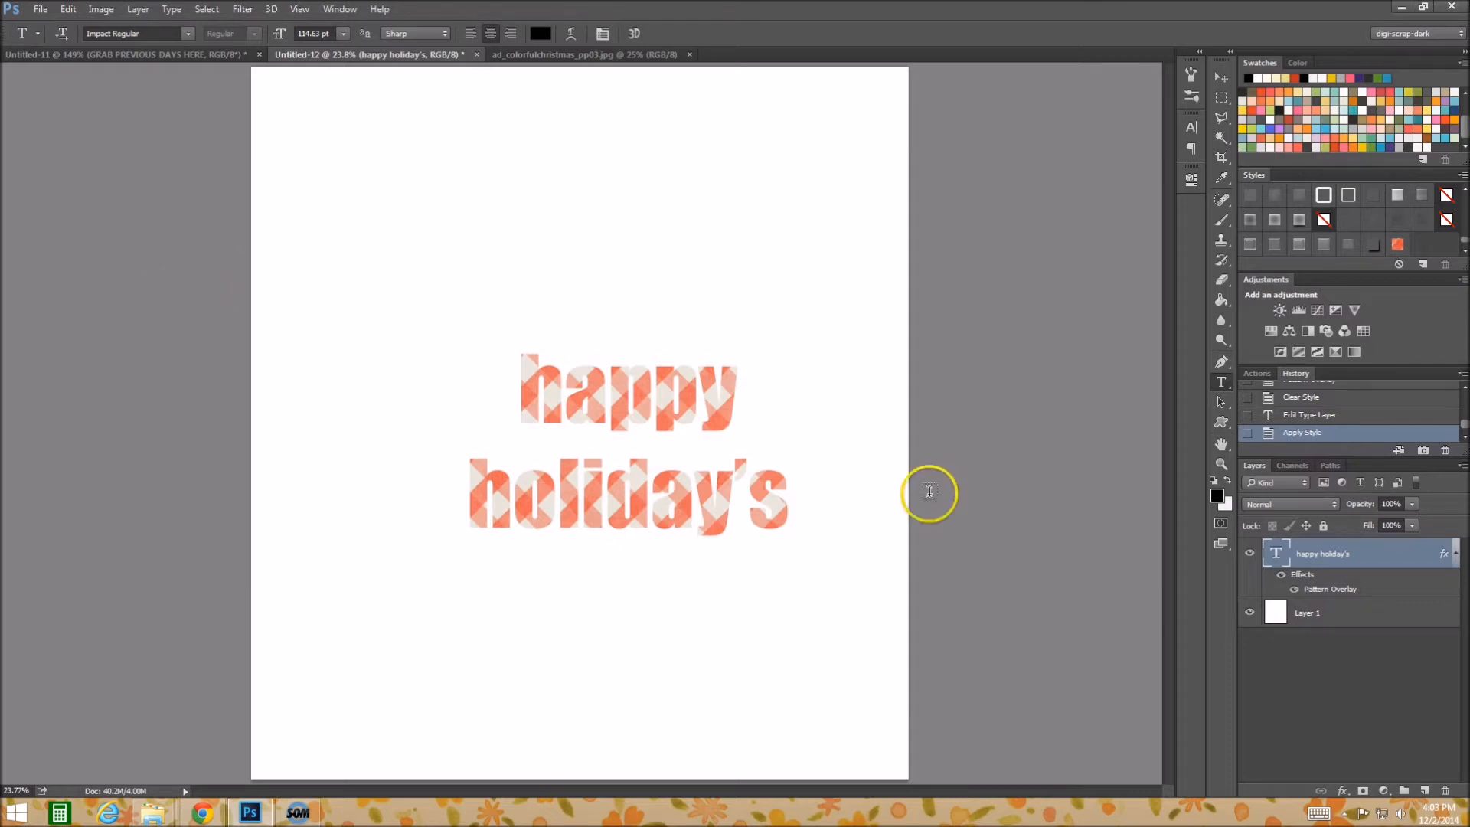
click(564, 383)
drag(712, 649, 681, 601)
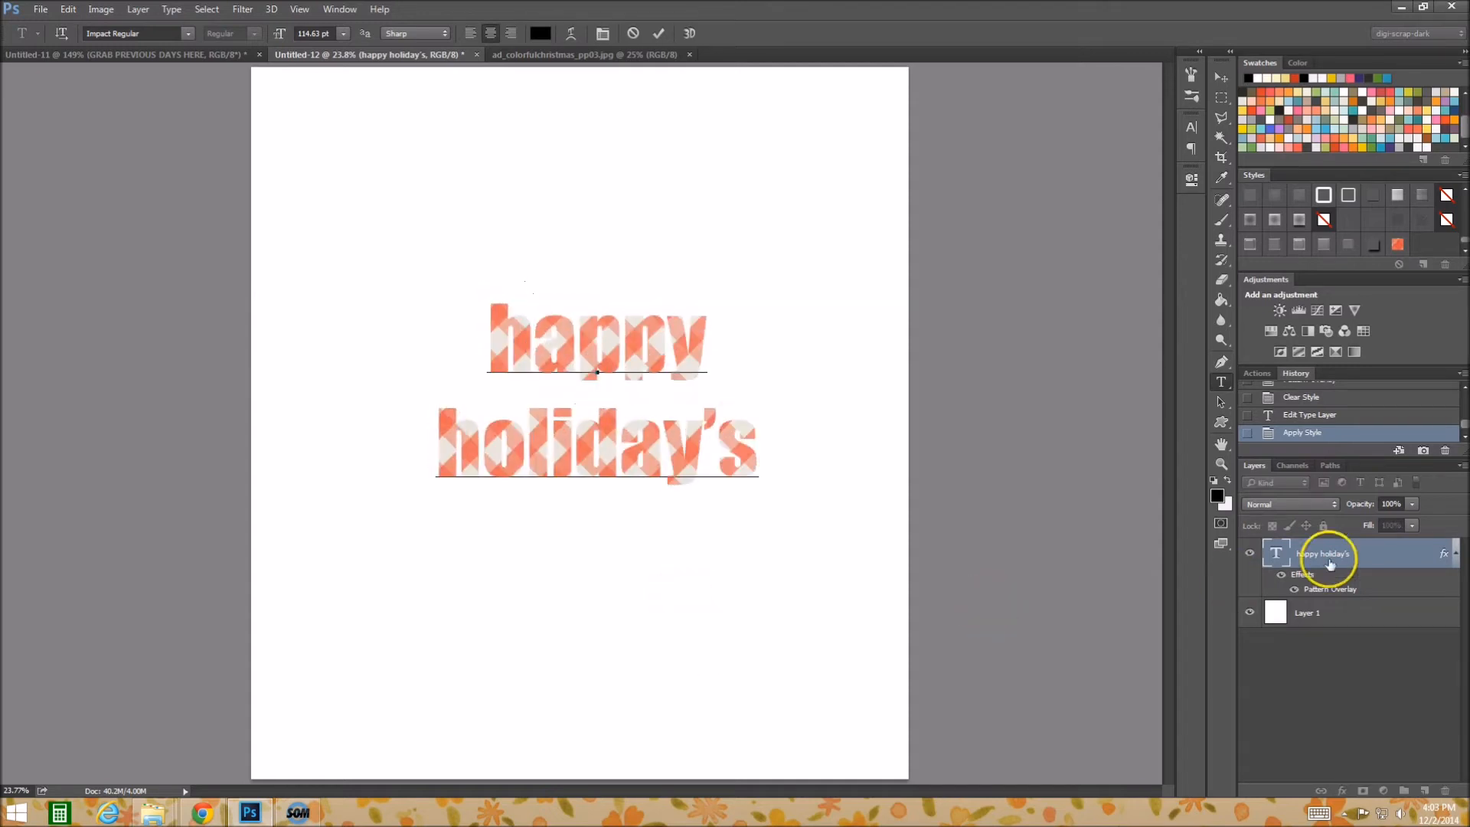
- Reopen the text layer's Pattern Overlay settings and set the pattern scale to 25%
double_click(1399, 563)
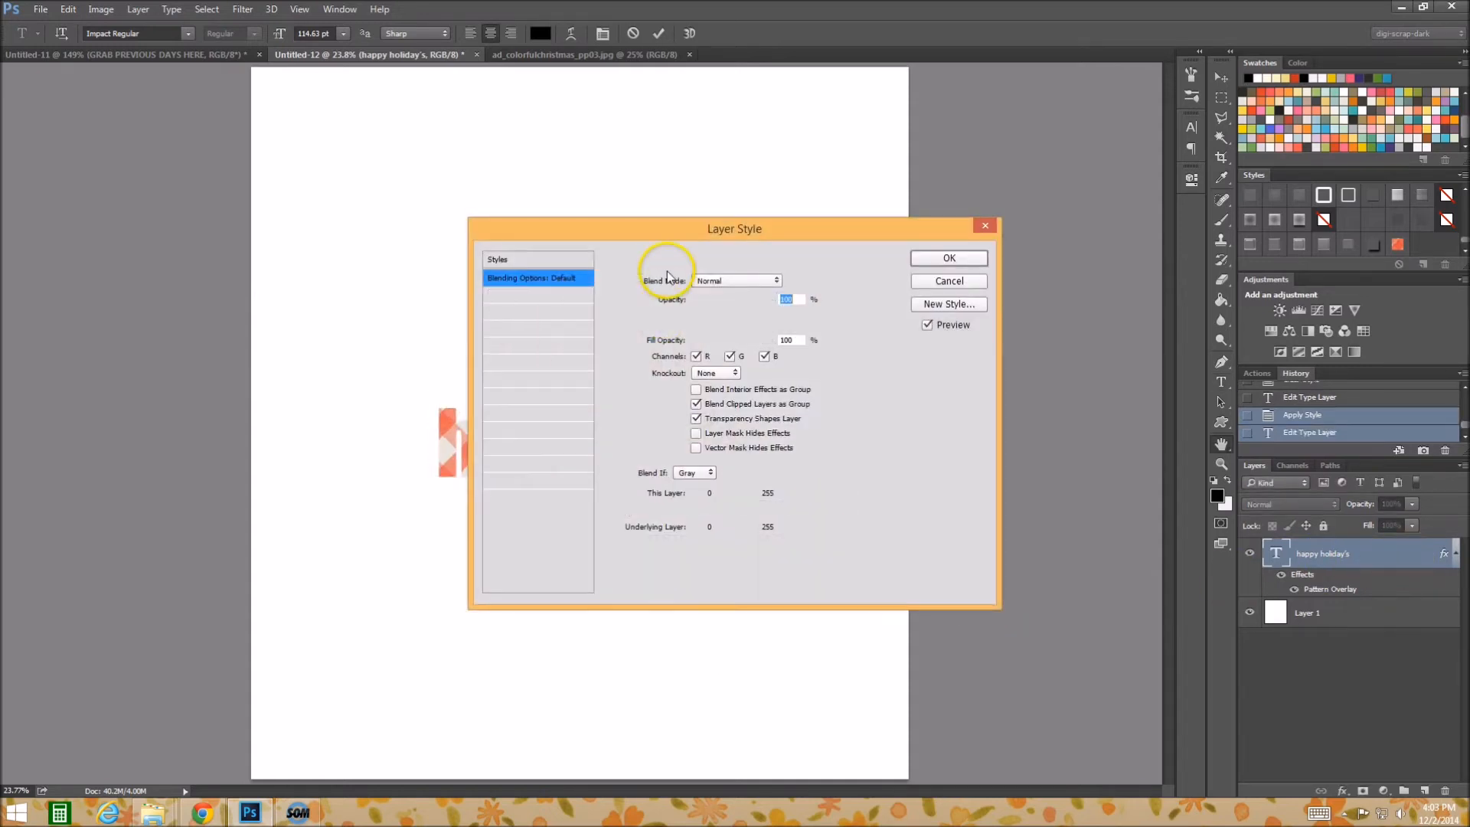
drag(692, 226, 1007, 342)
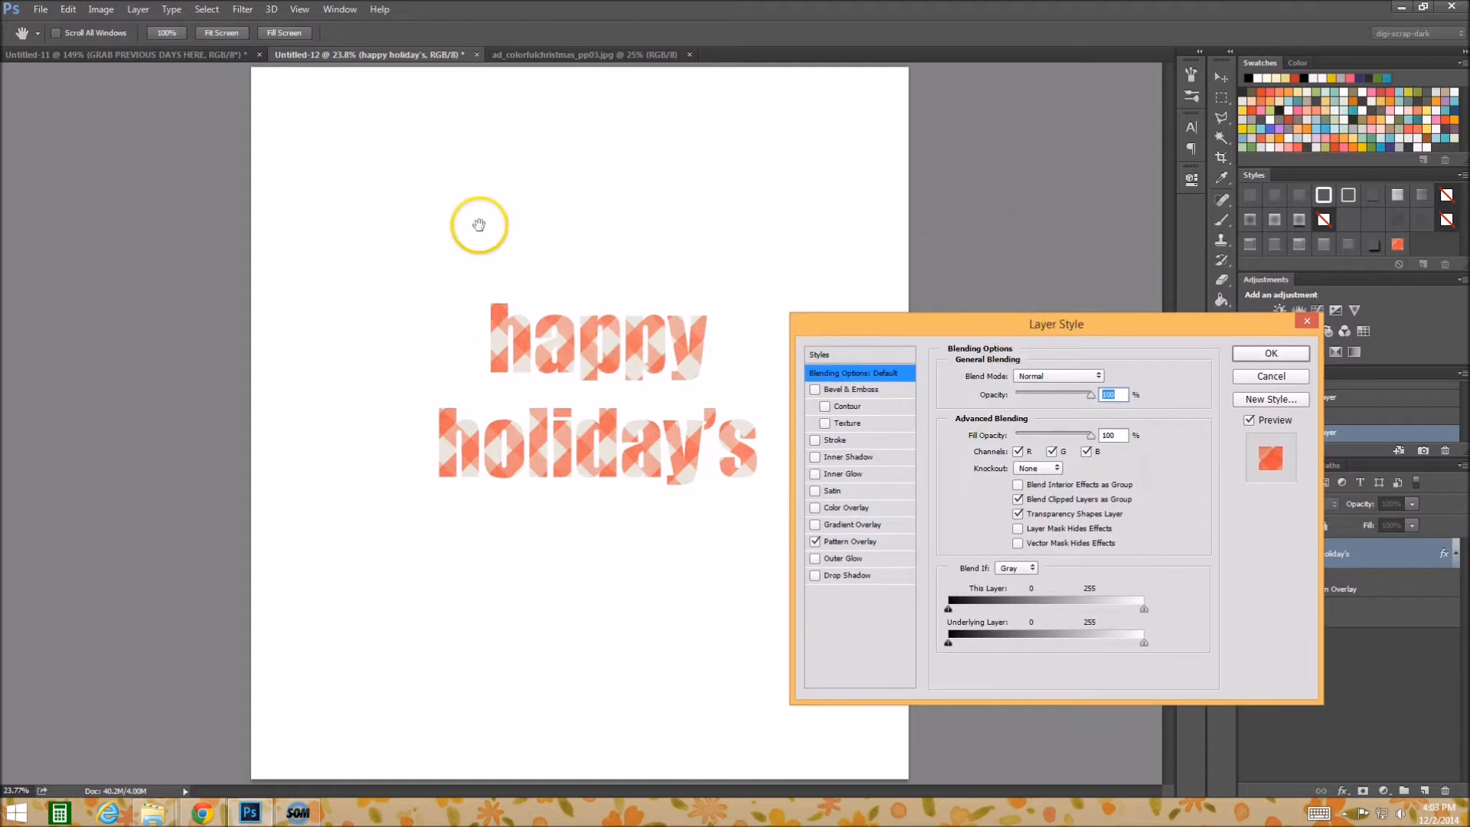
click(873, 542)
double_click(1111, 464)
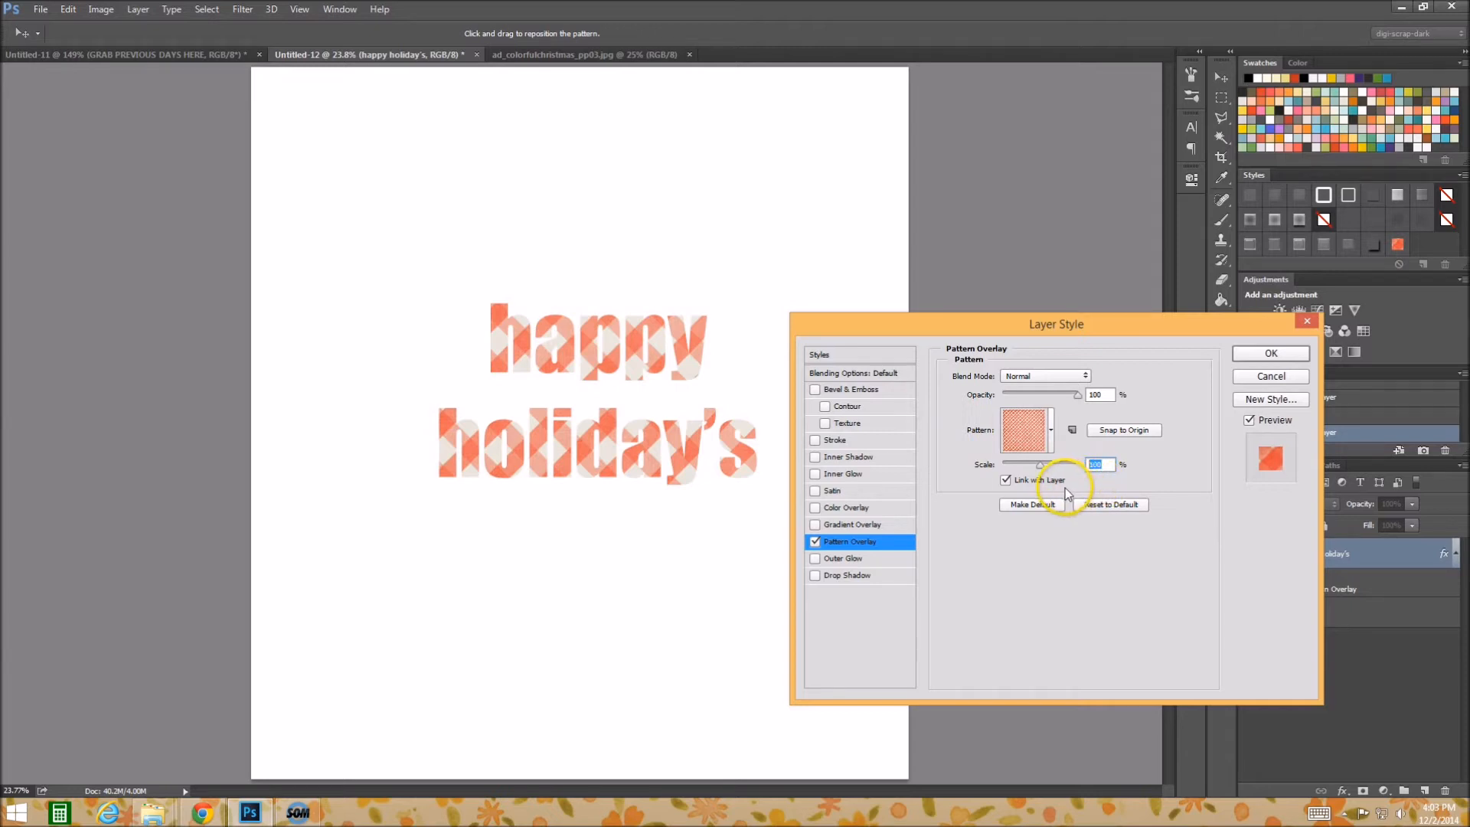
text(5025)
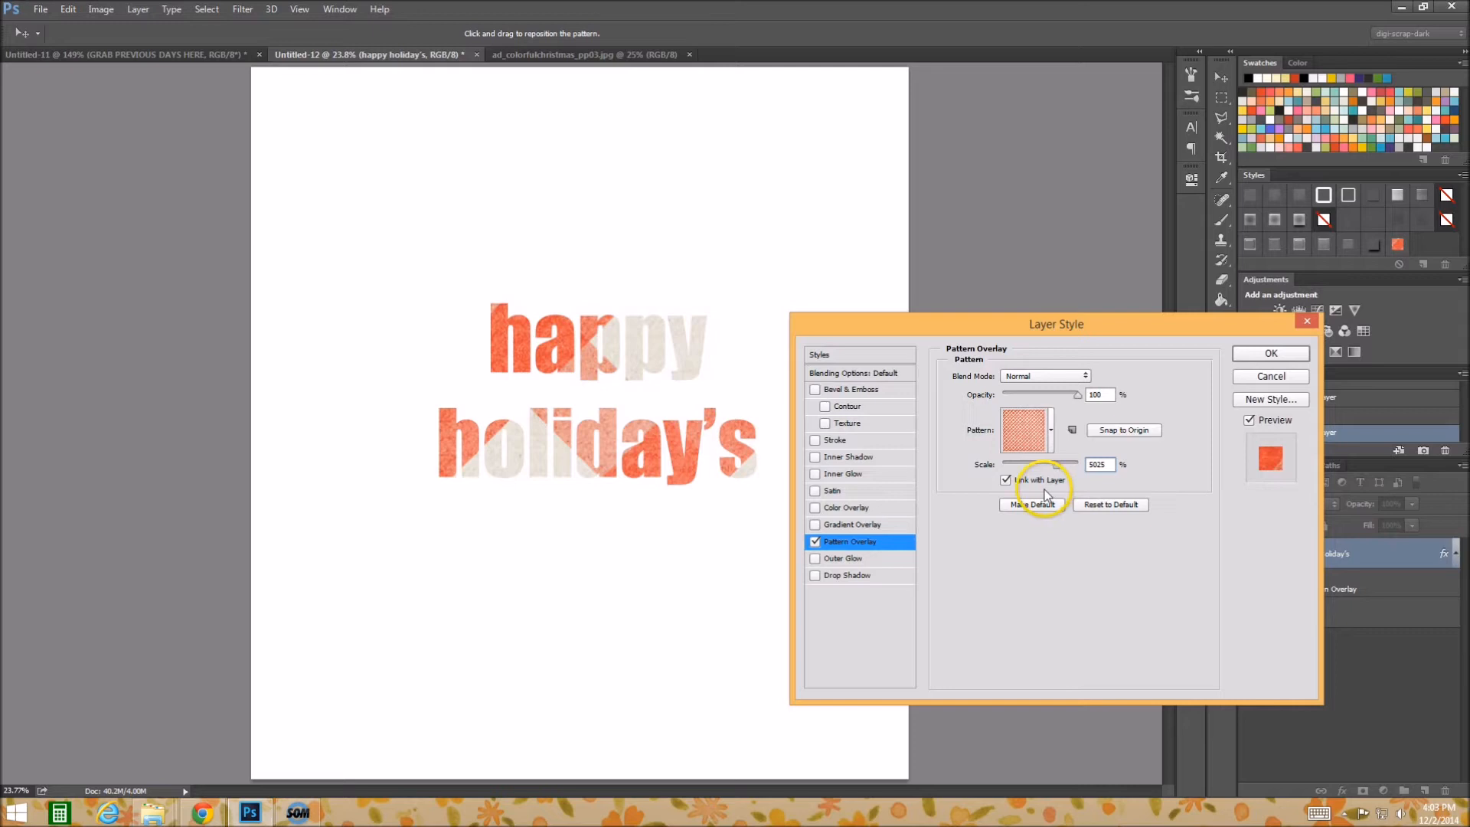
key(BackSpace)
key(BackSpace)
key(BackSpace)
key(BackSpace)
text(25)
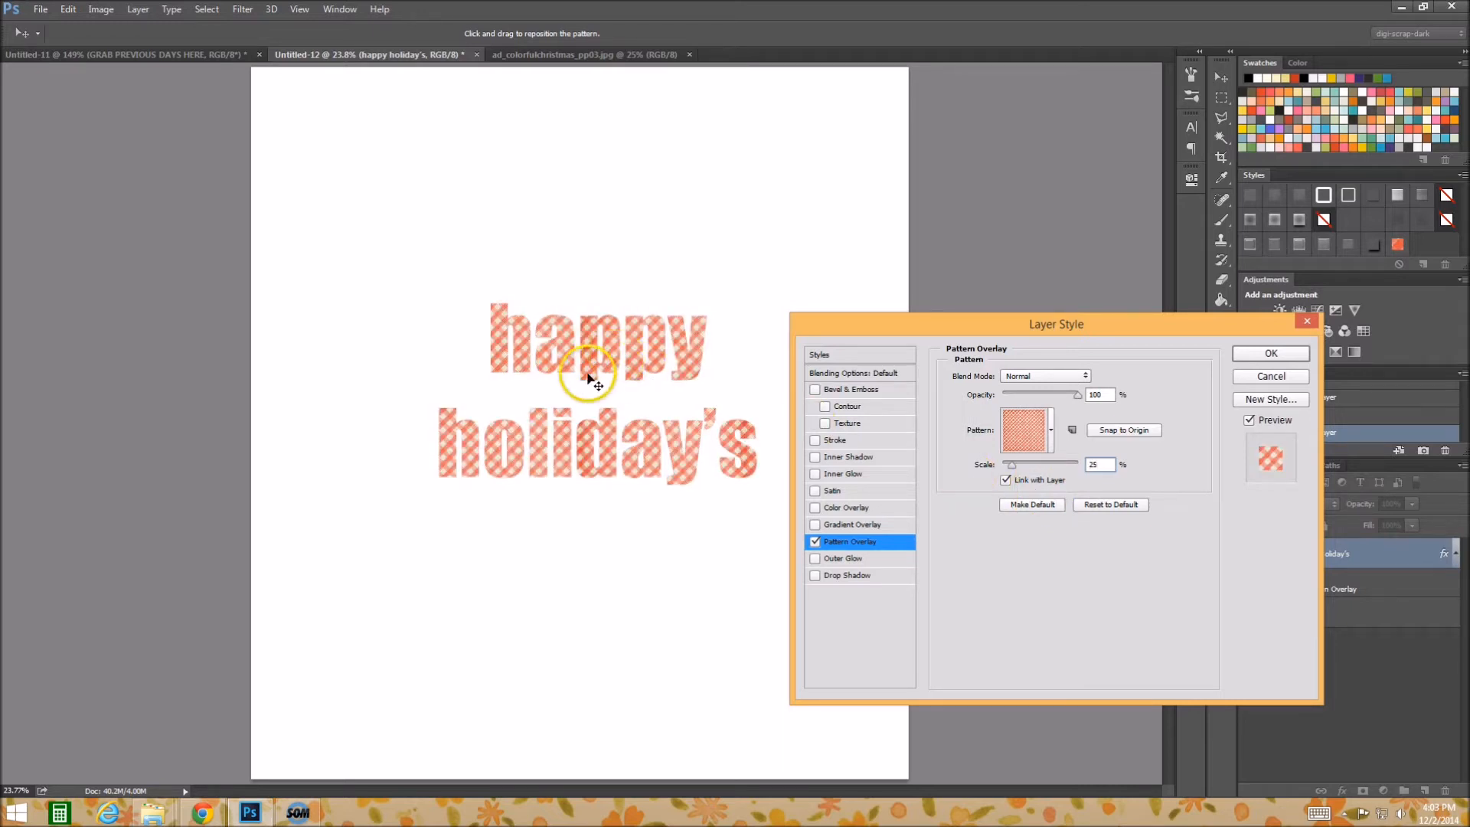
- Set the gingham pattern's scale to 50% and reposition the pattern inside the lettering
drag(602, 406, 601, 405)
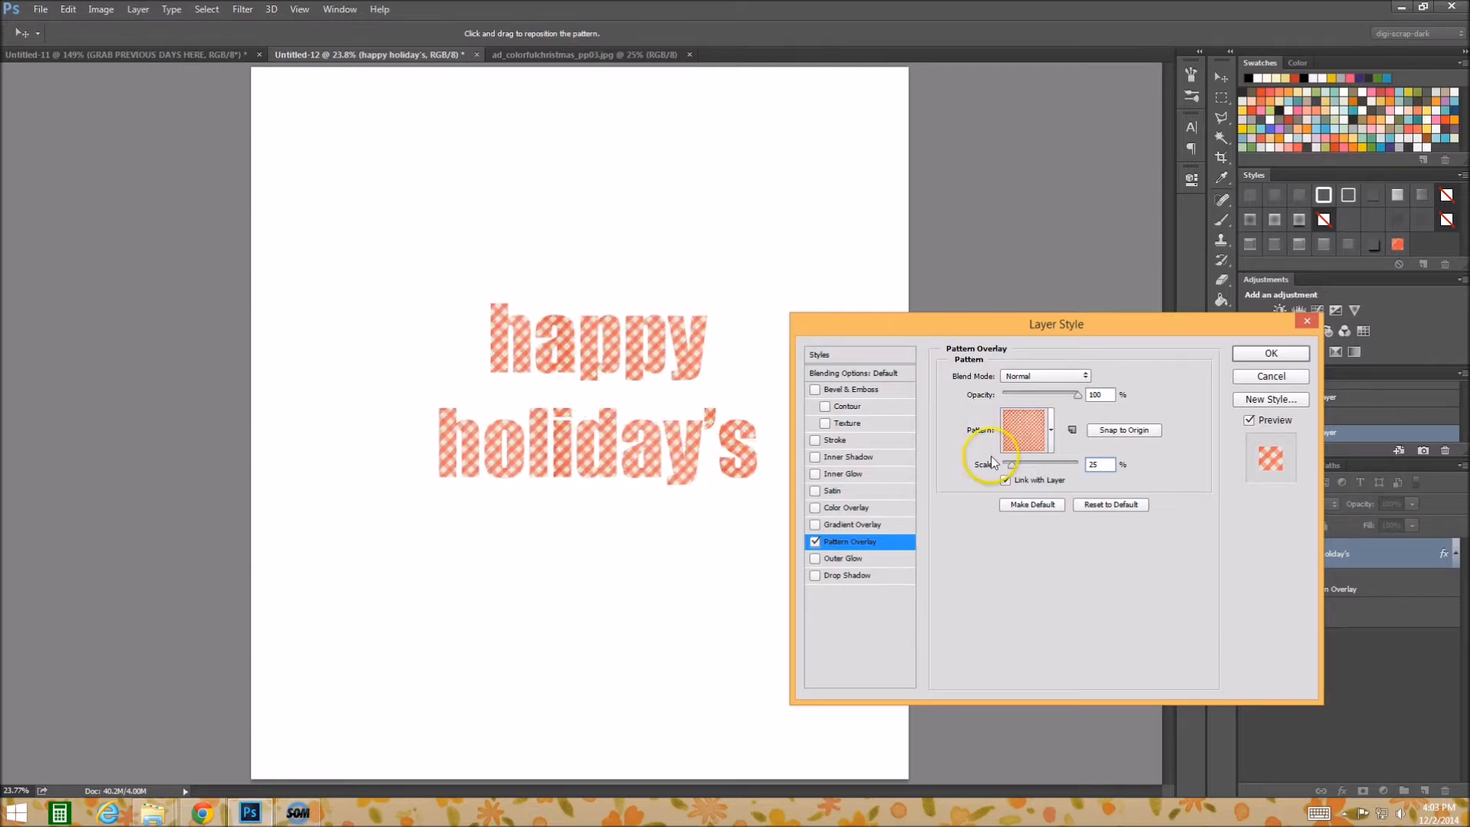
text(50)
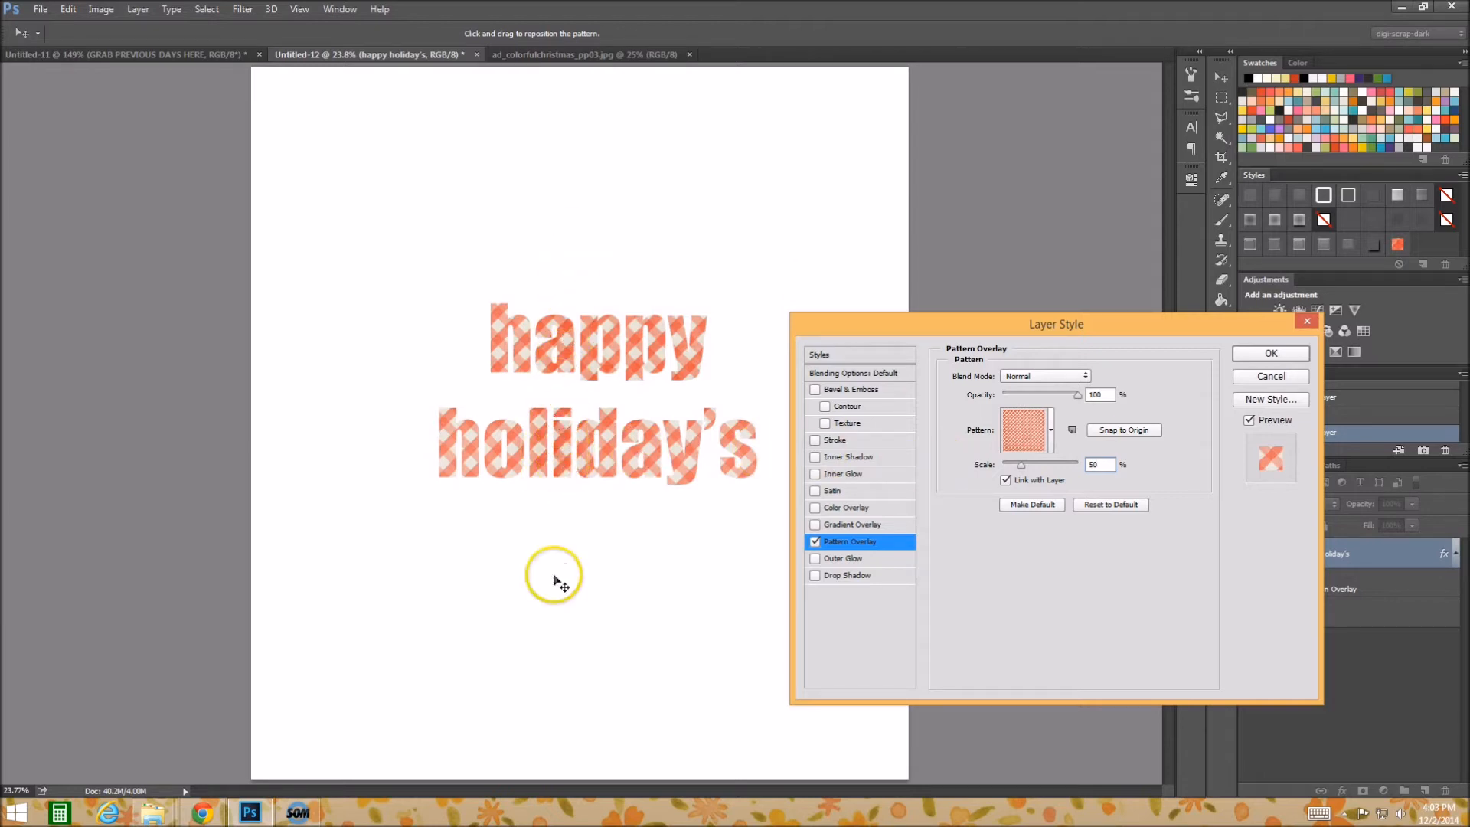
drag(601, 443, 648, 434)
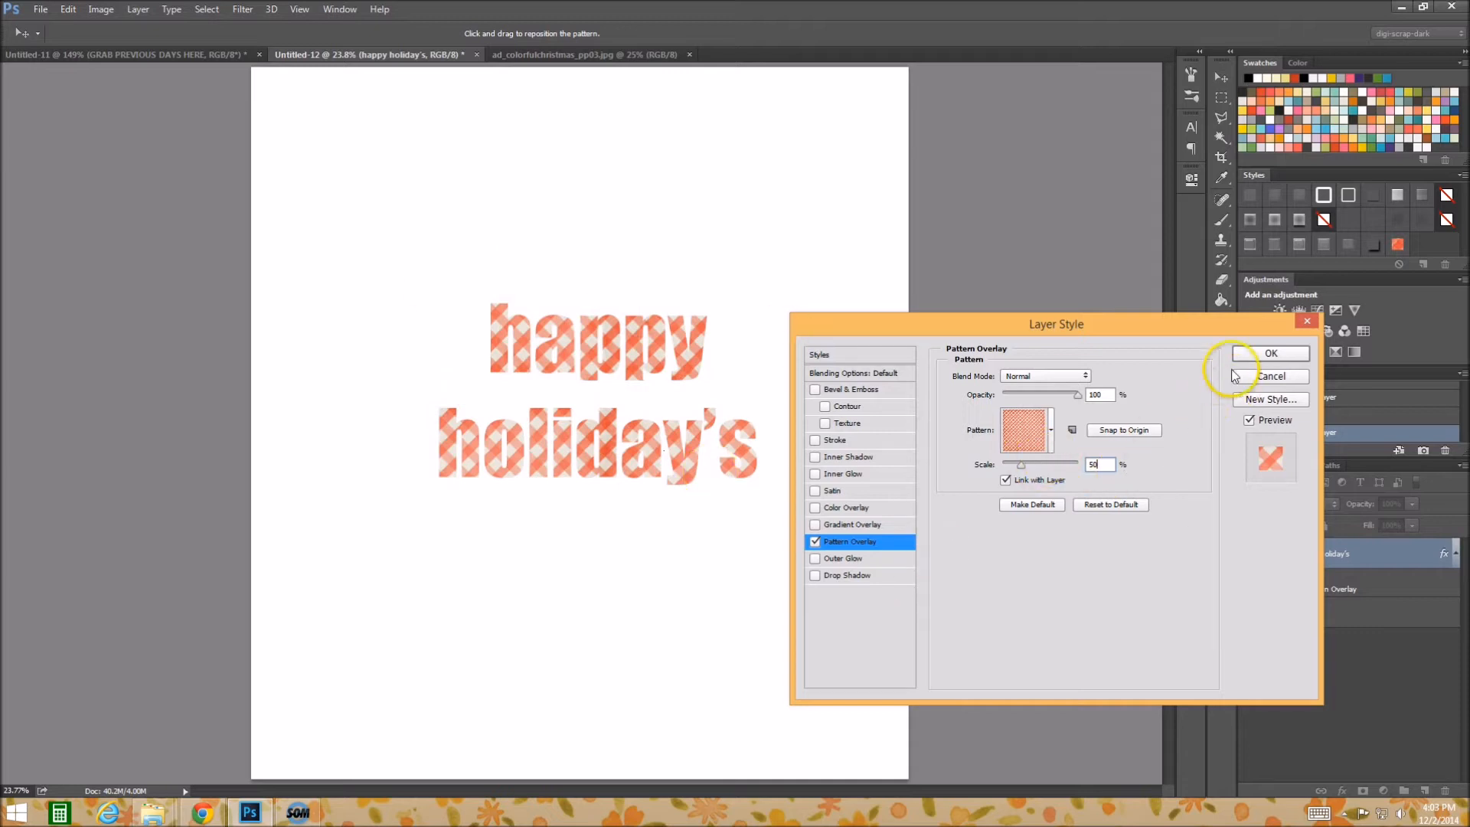
- Save the rescaled gingham overlay as another new style named "gingh" and accept the text layer's effect
click(1264, 400)
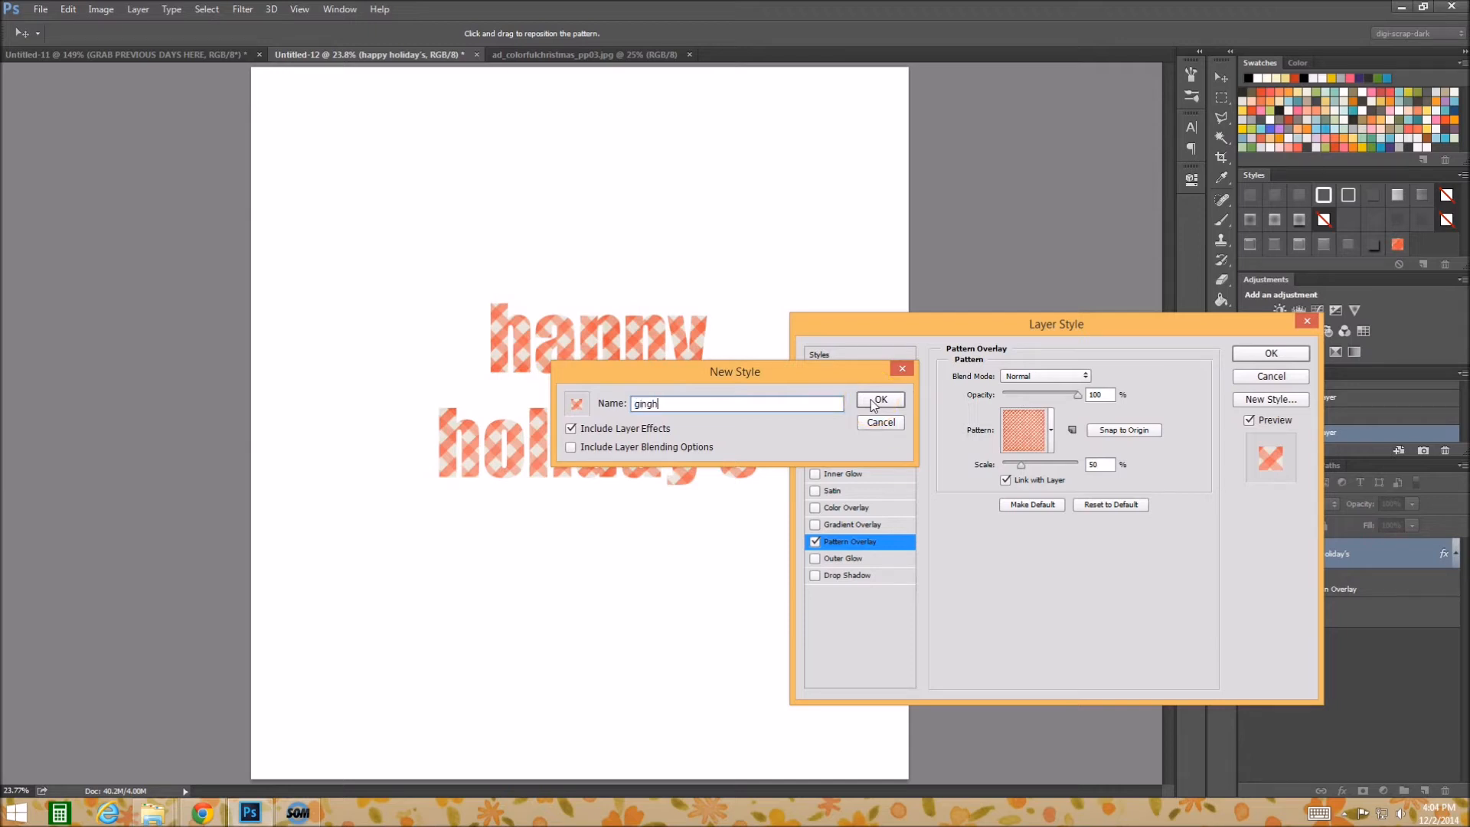
click(868, 399)
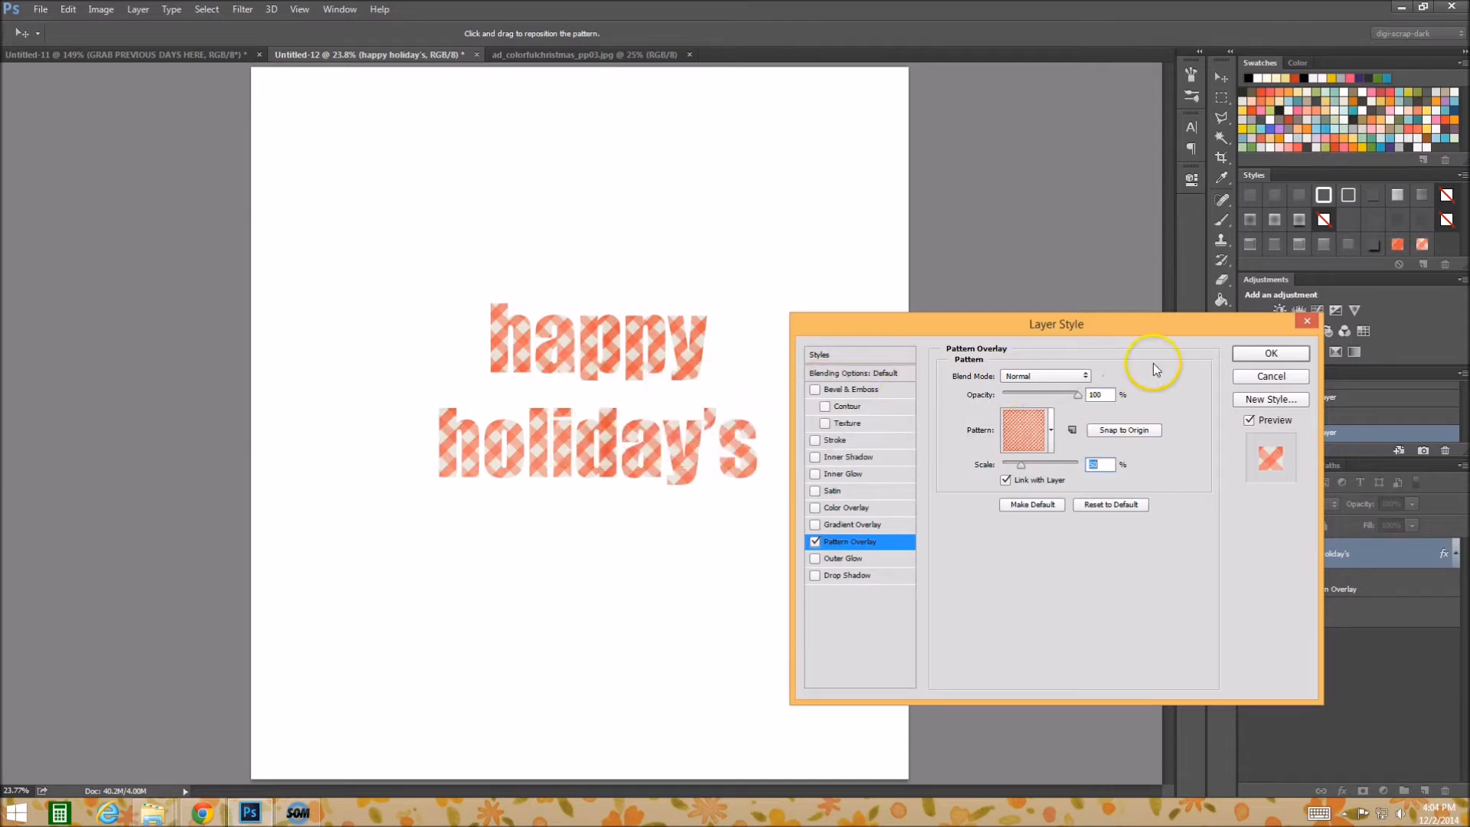
click(1270, 352)
- On a new layer beneath the text, paint a row of scattered black dots with the 50 px round scatter brush preset
click(1341, 614)
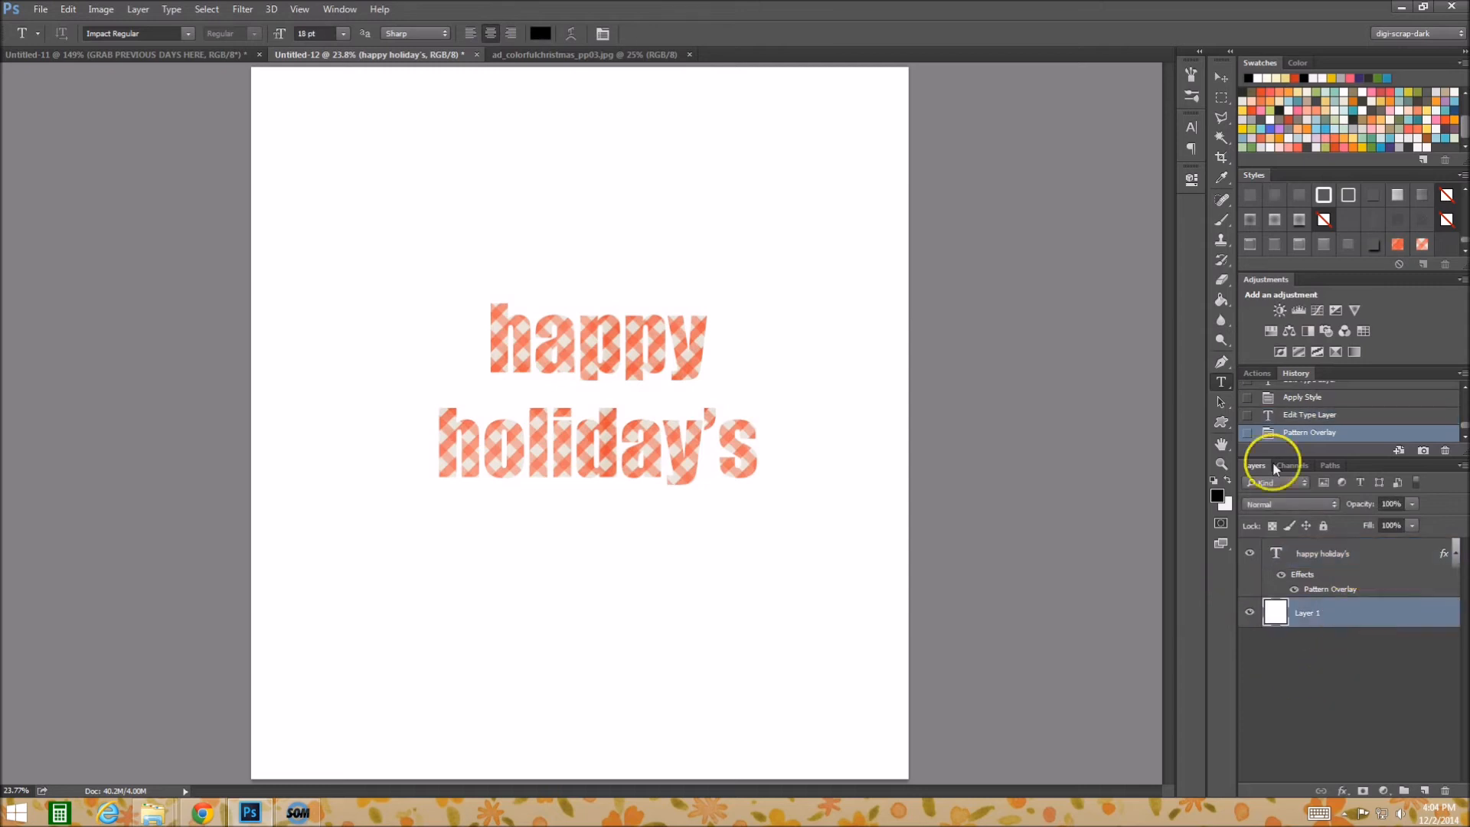
click(1424, 790)
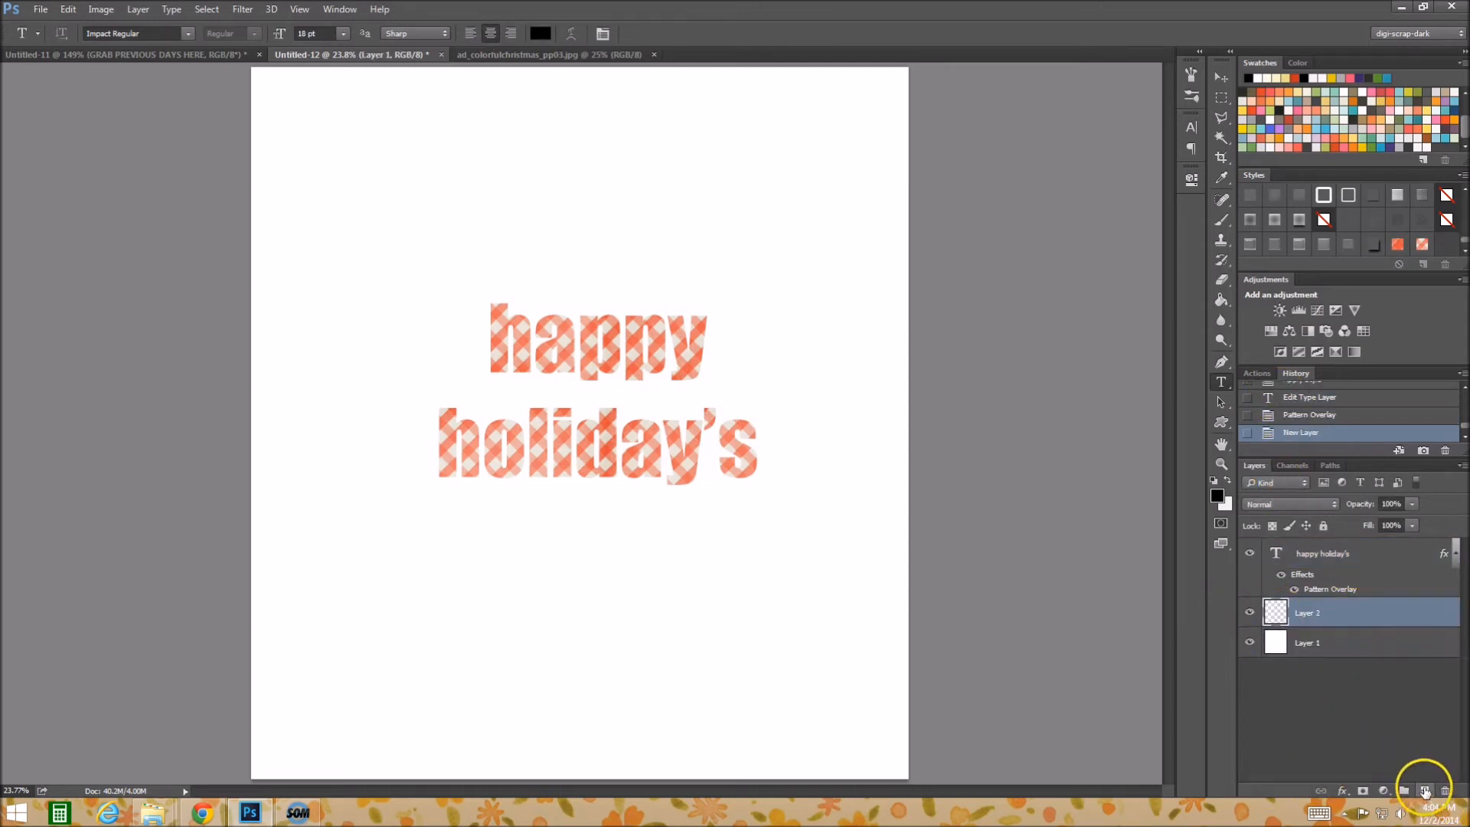
click(1221, 220)
click(1192, 96)
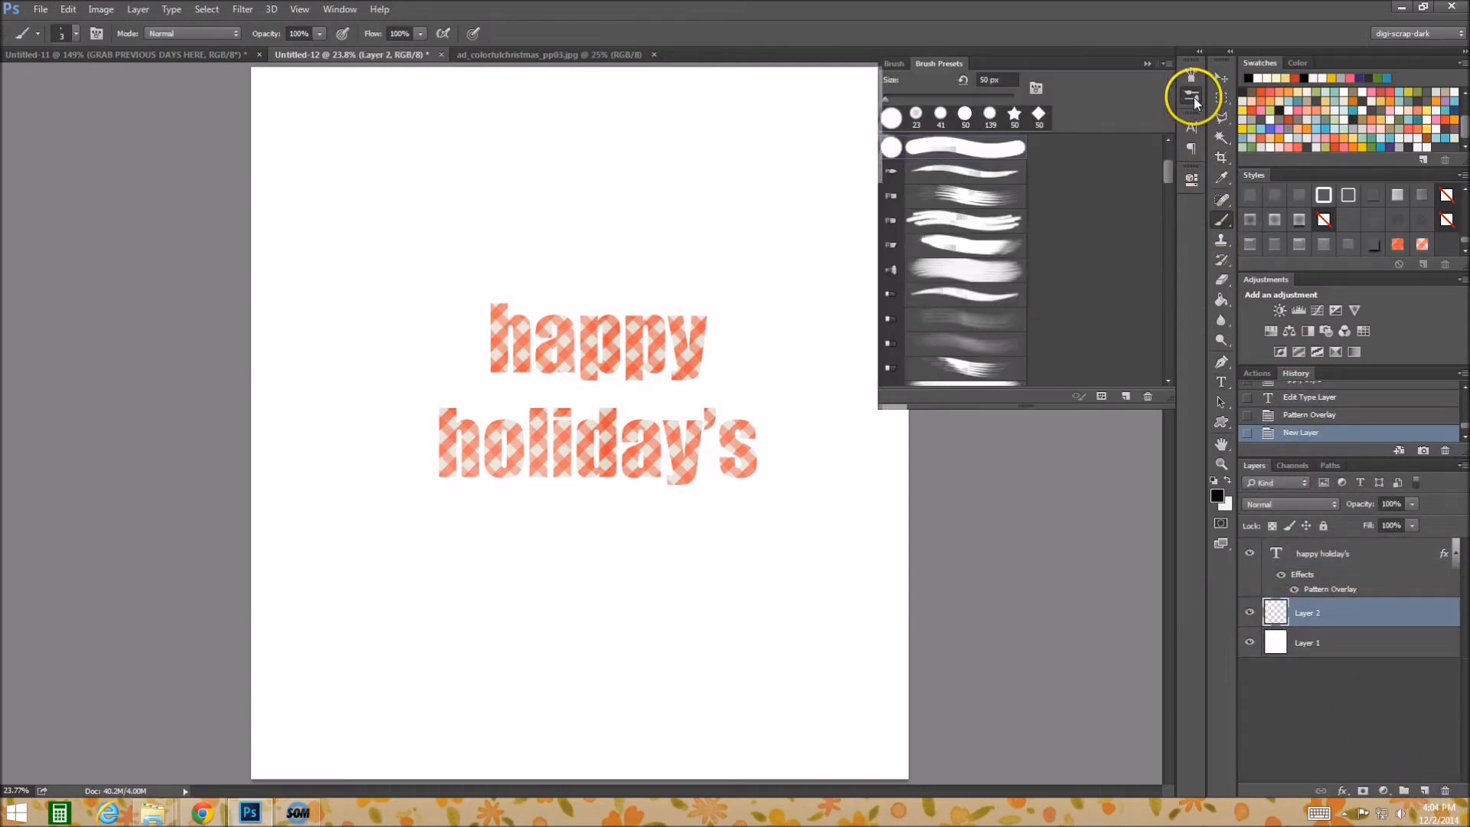
drag(1164, 182, 1165, 377)
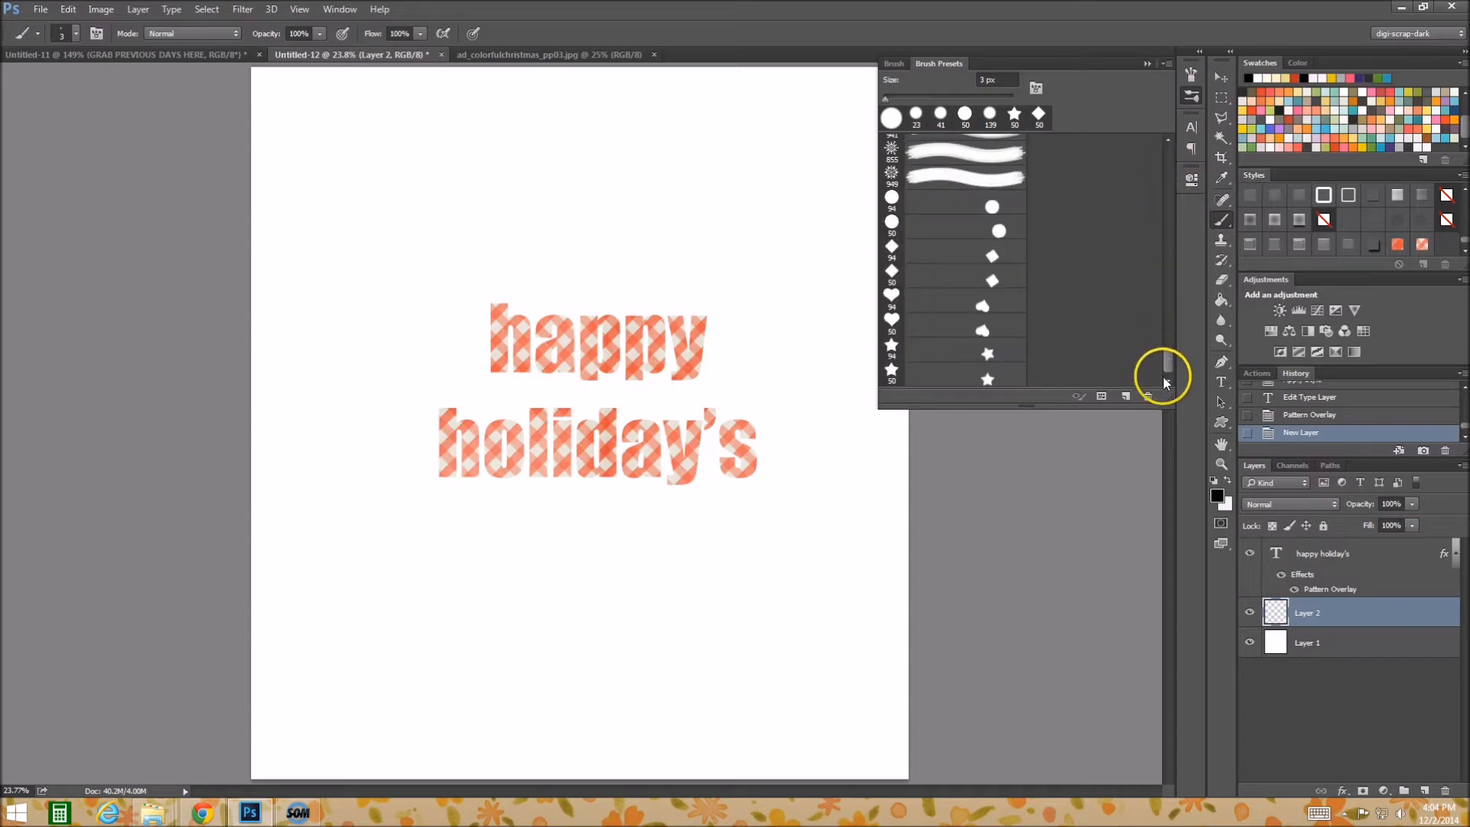
click(959, 230)
mouse_move(307, 612)
mouse_down()
mouse_move(355, 589)
mouse_move(530, 577)
mouse_move(834, 600)
mouse_up()
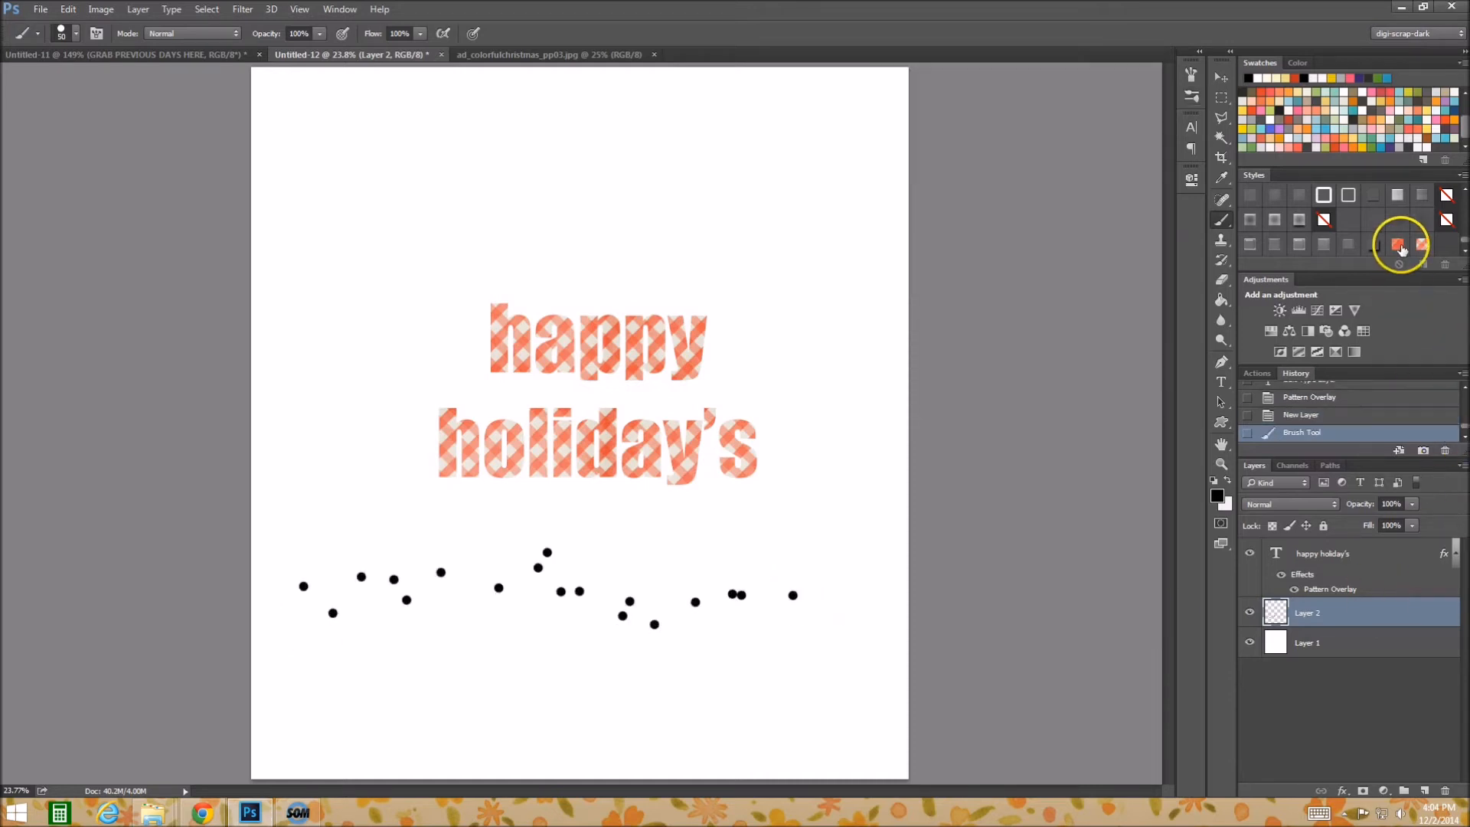
- Apply the 50% gingham style to the dots and delete the dots layer
click(1422, 244)
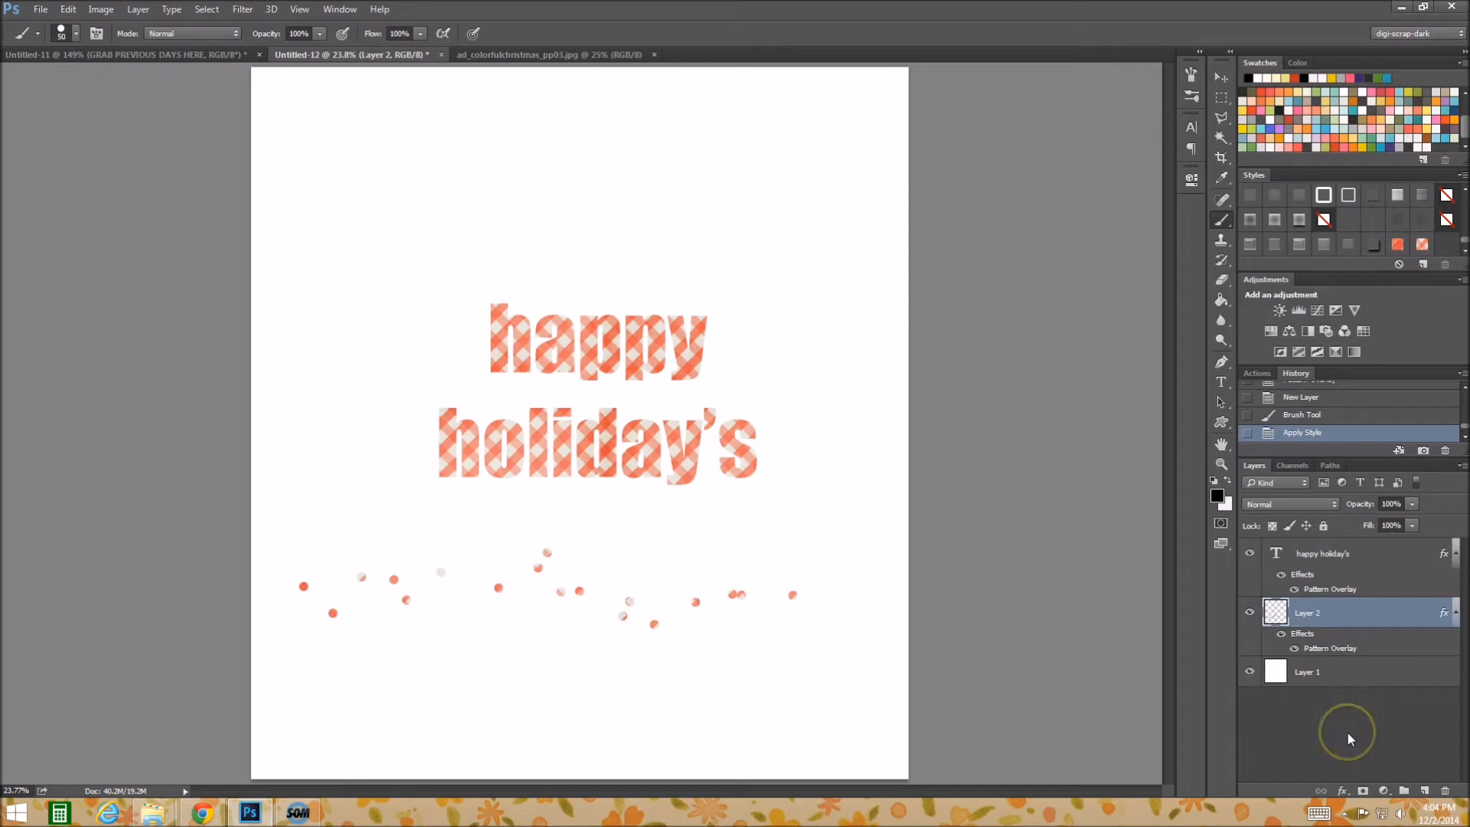
key(Delete)
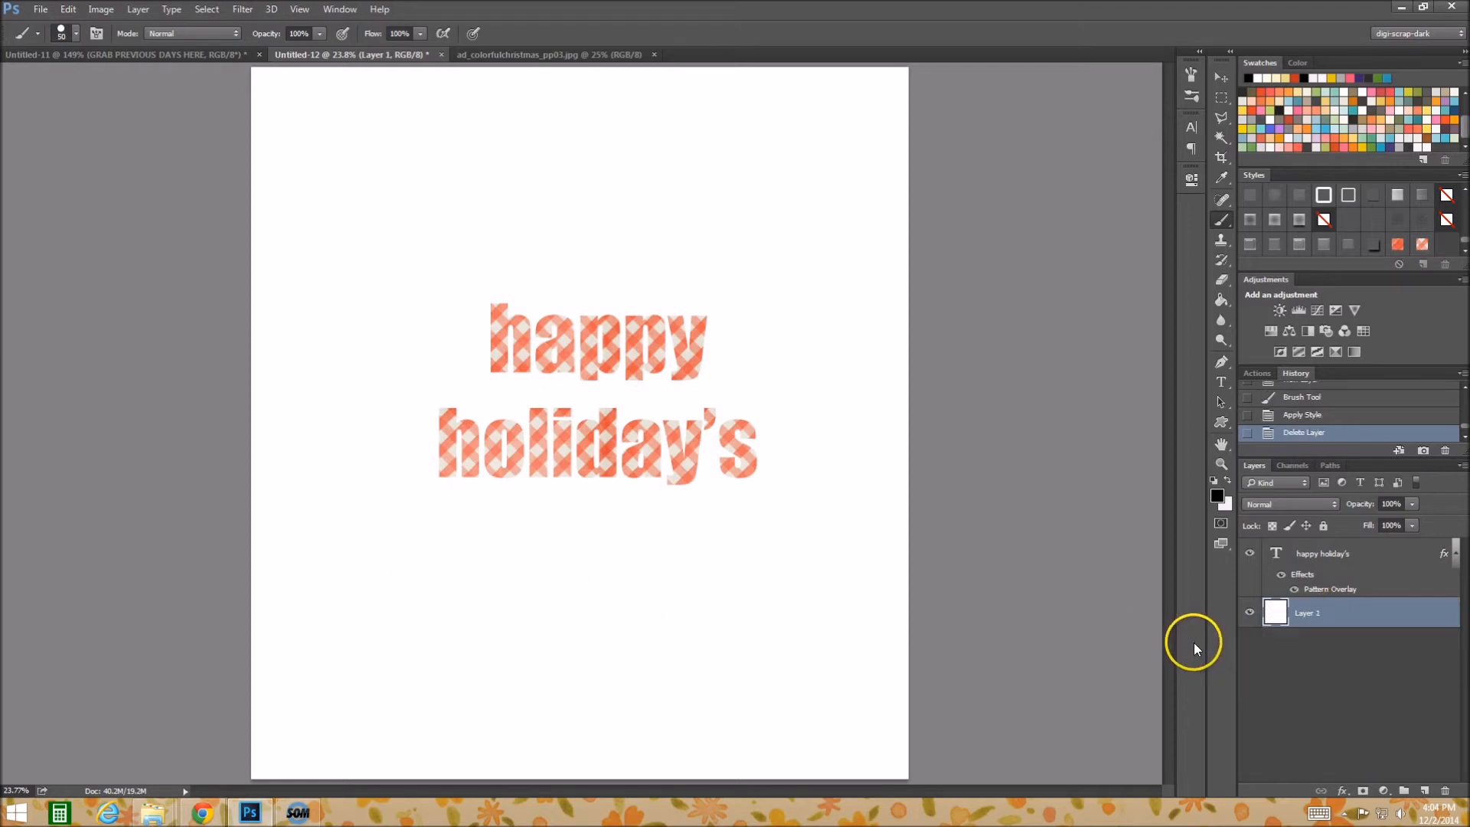
- Open the solid blue paper dbd_colorfulchristmas_pp_10 from the TDP_ColorfulChristmas_pp3 folder
click(40, 10)
click(57, 41)
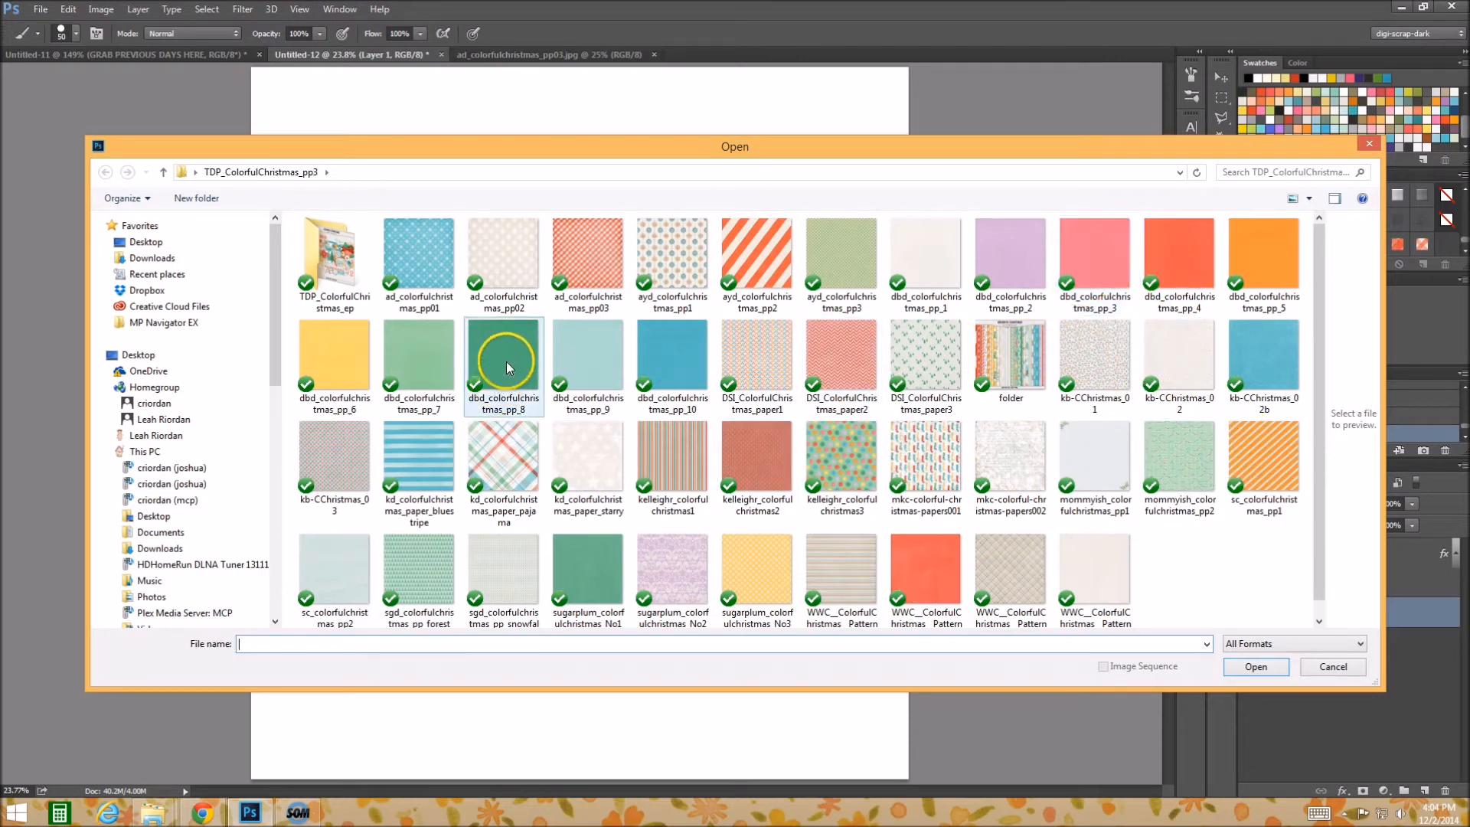
double_click(658, 363)
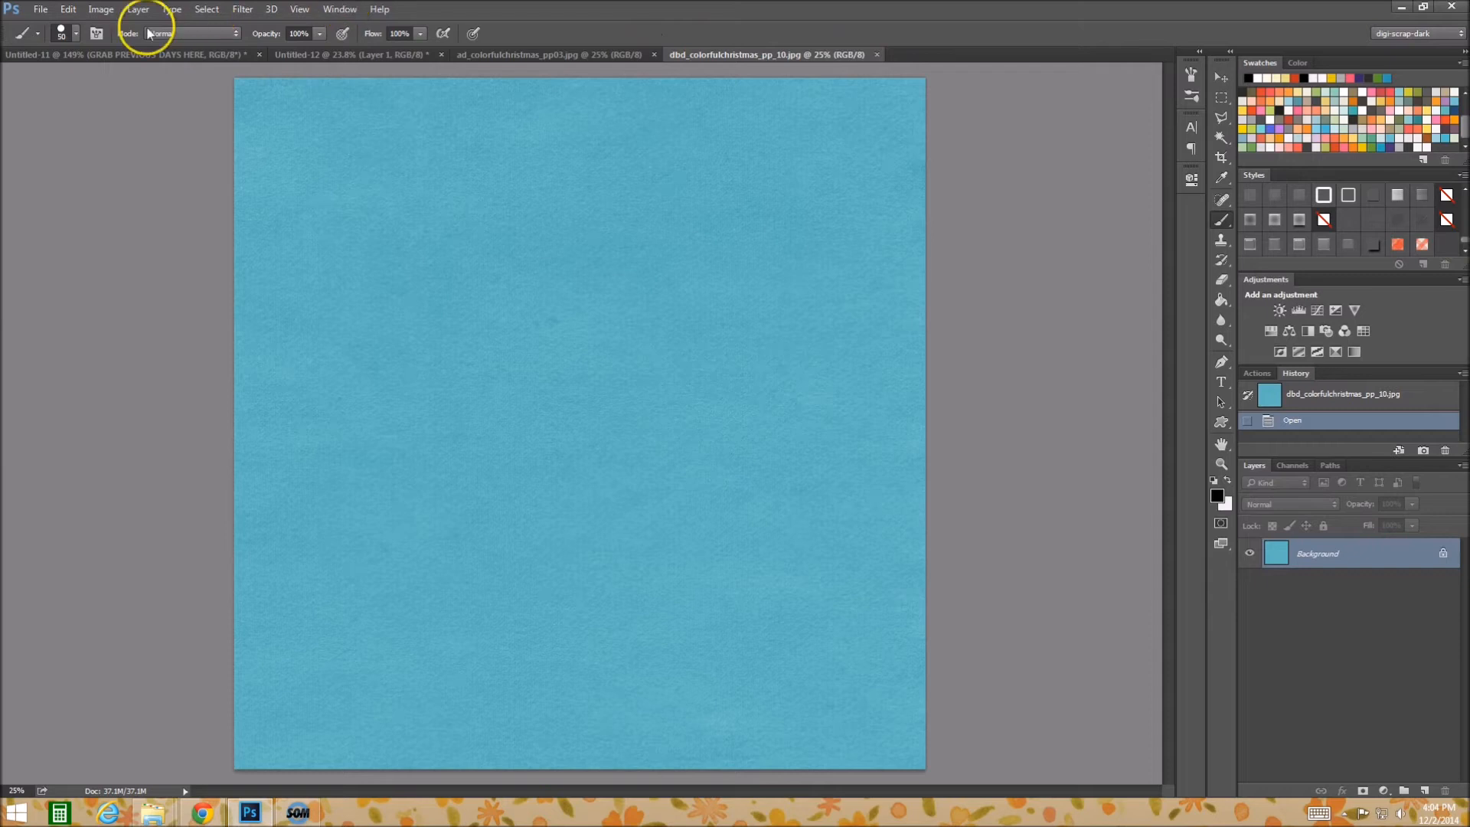
- Define the solid blue paper as a new pattern named "teal solid"
click(68, 9)
click(142, 391)
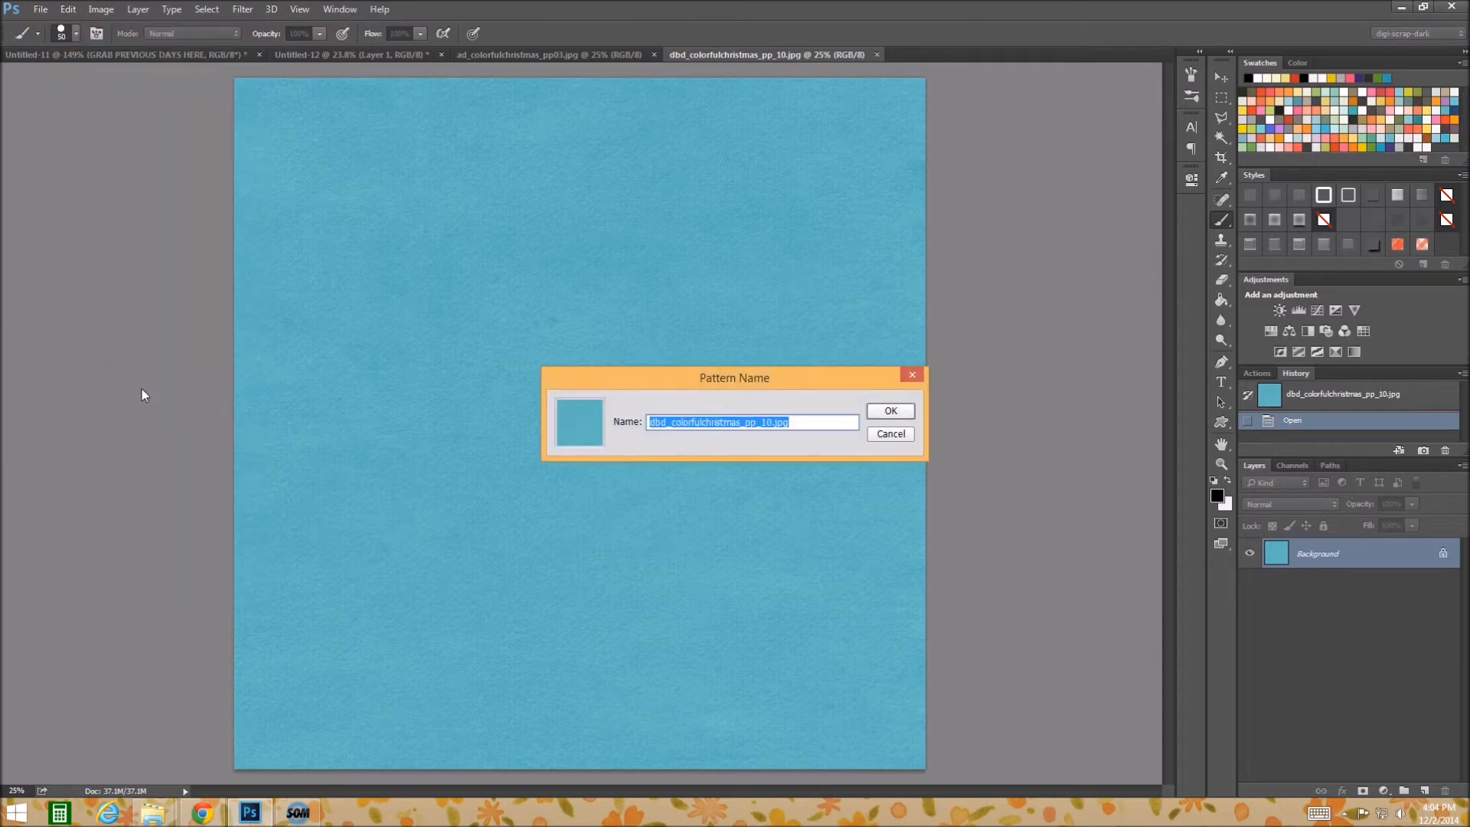
text(teal solid)
key(Return)
- In Untitled-12, switch the "happy holiday's" layer's Pattern Overlay to the teal solid pattern and set its scale to 100%
click(604, 56)
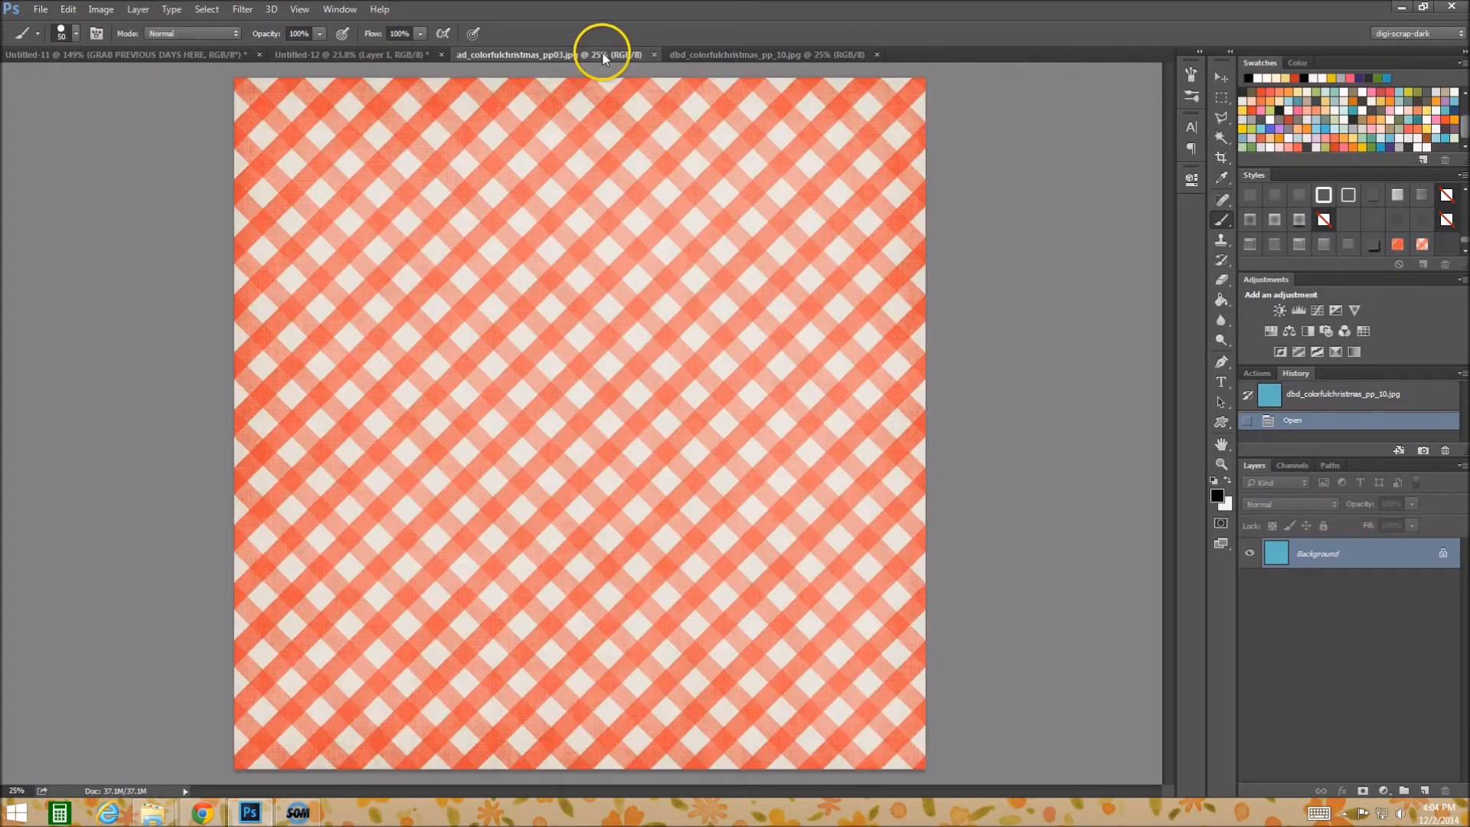
click(364, 55)
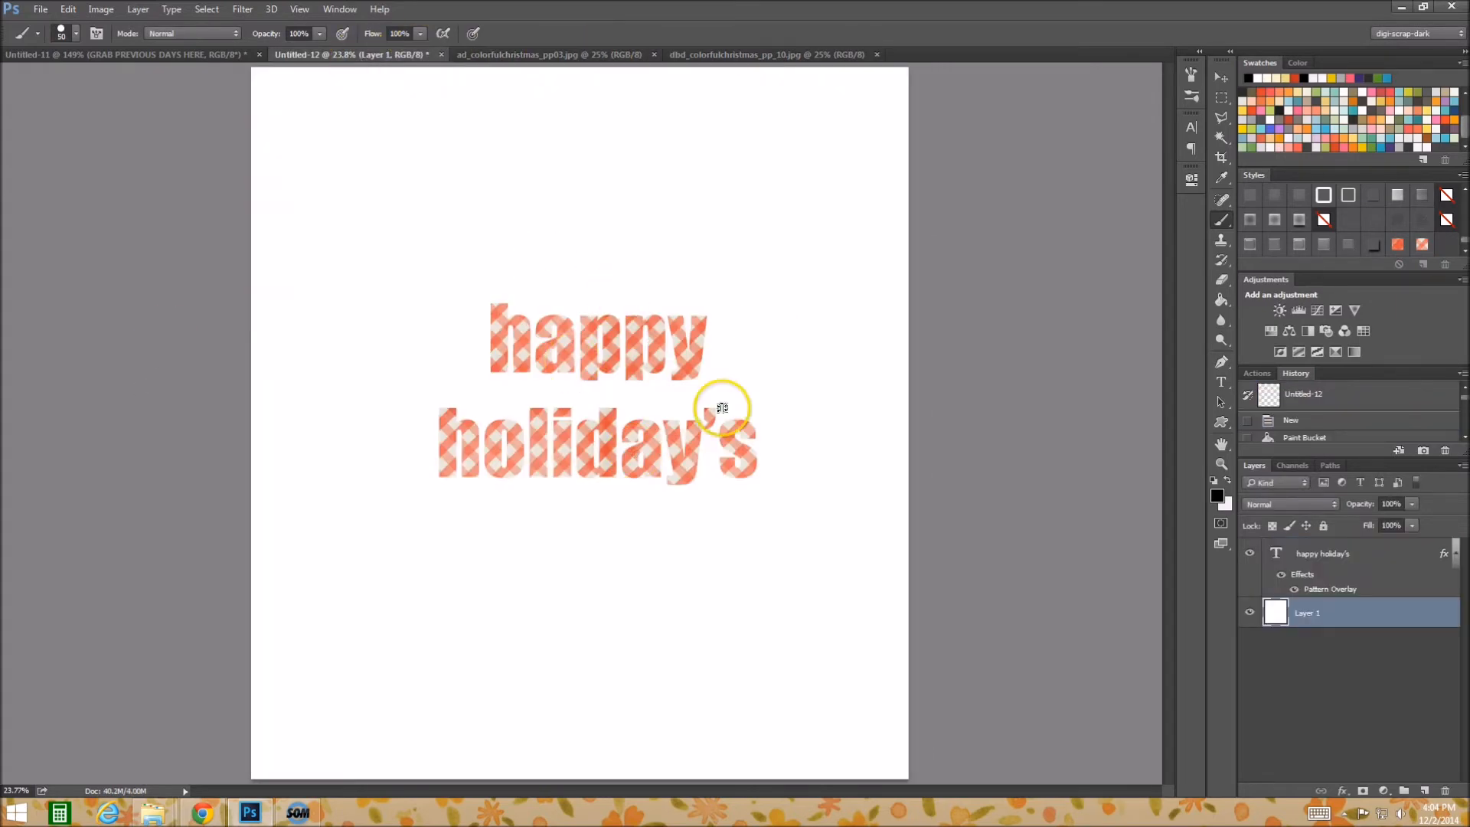
click(1382, 553)
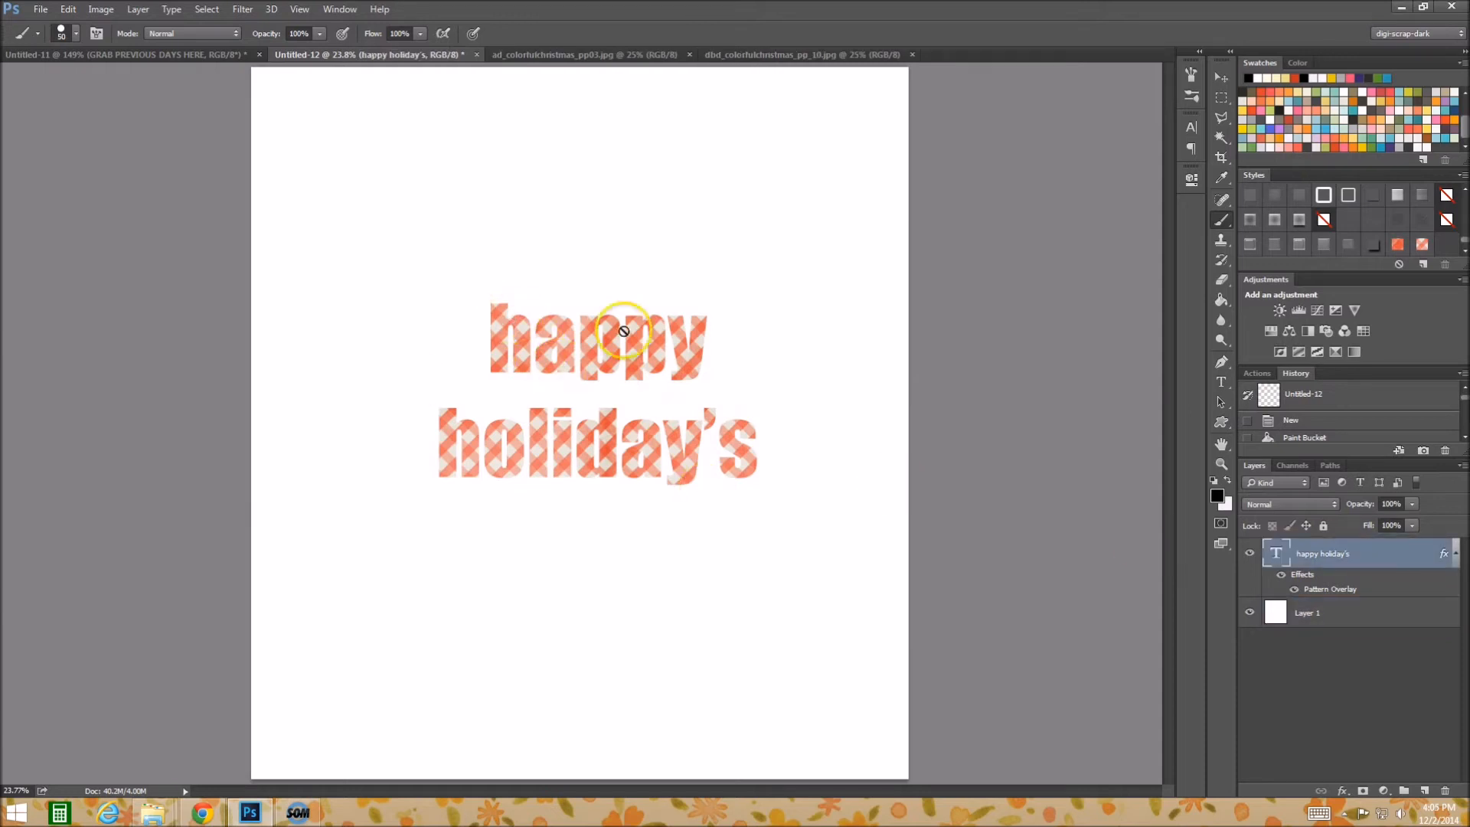
double_click(1413, 560)
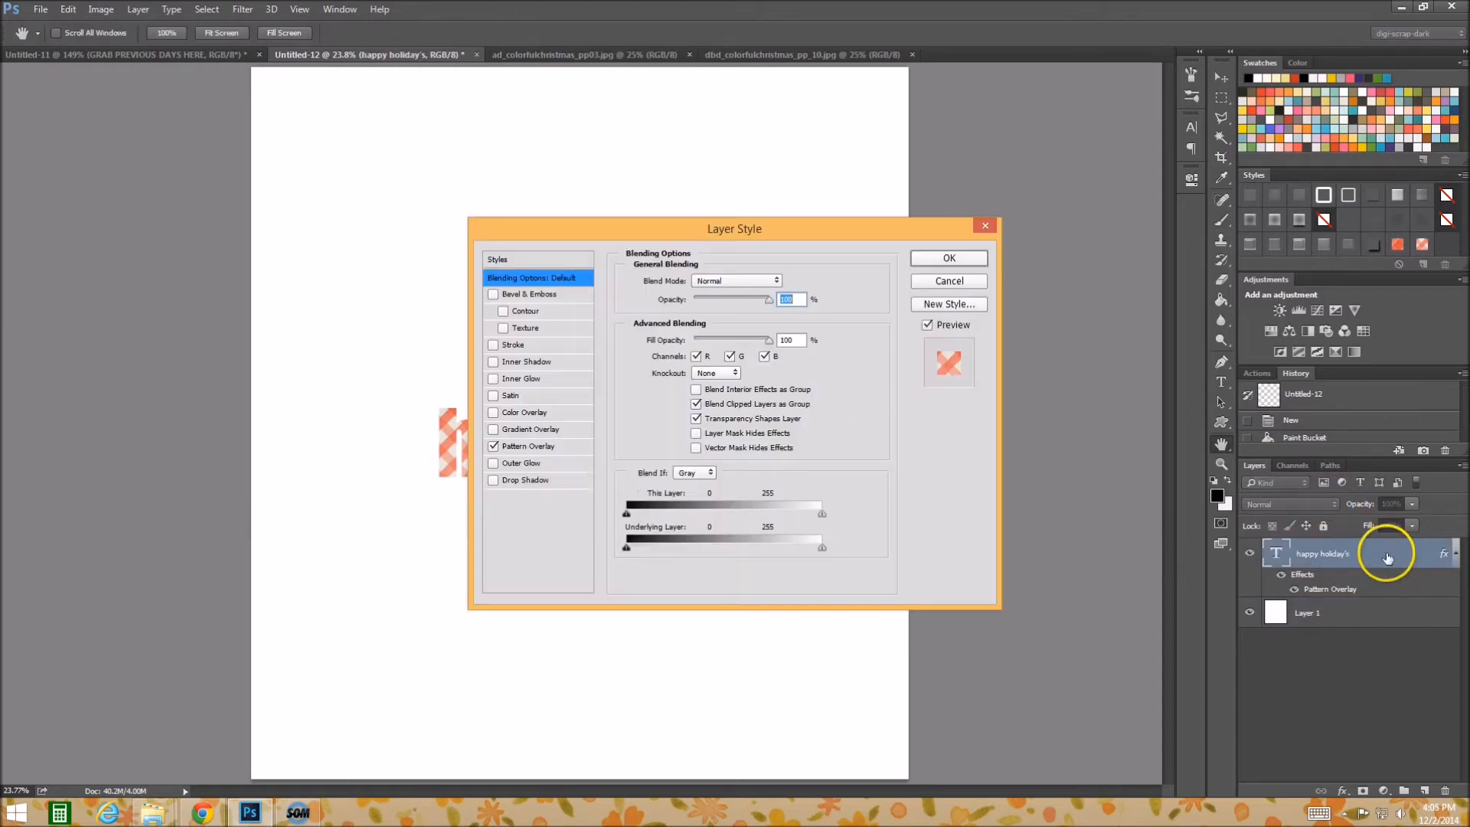
click(565, 445)
click(703, 339)
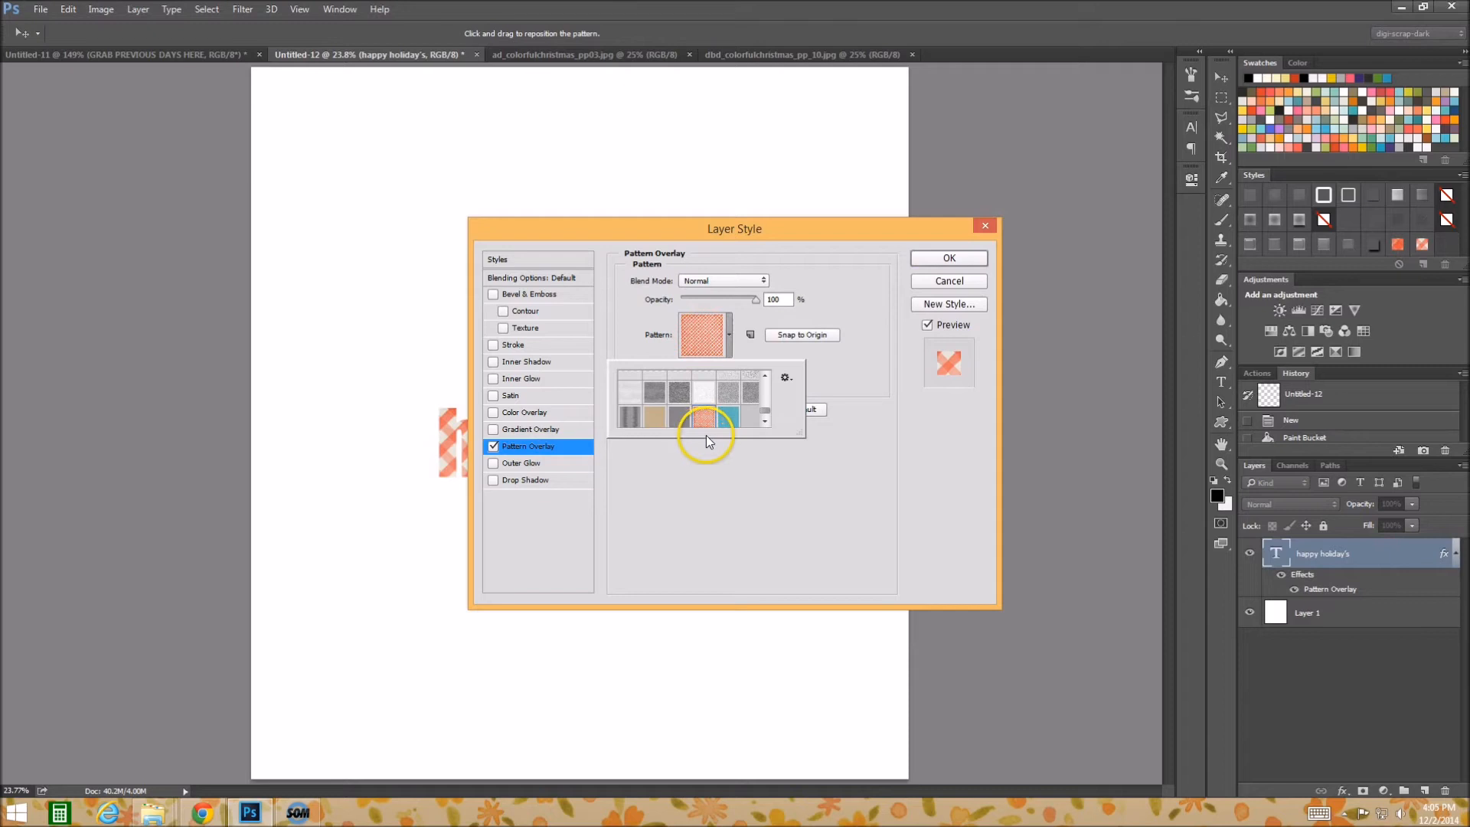
click(728, 416)
drag(818, 235, 1174, 351)
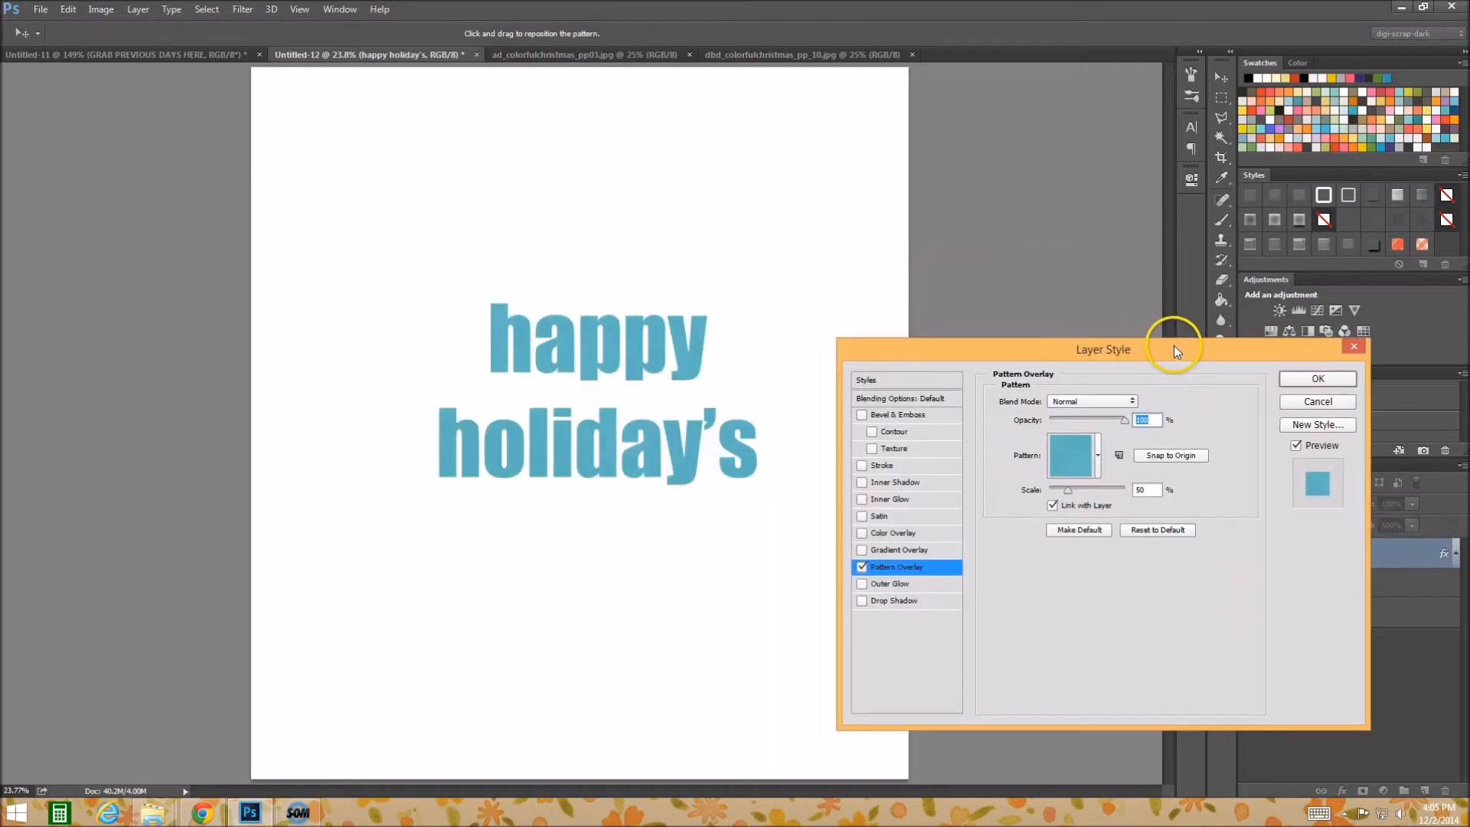
double_click(1153, 489)
text(100)
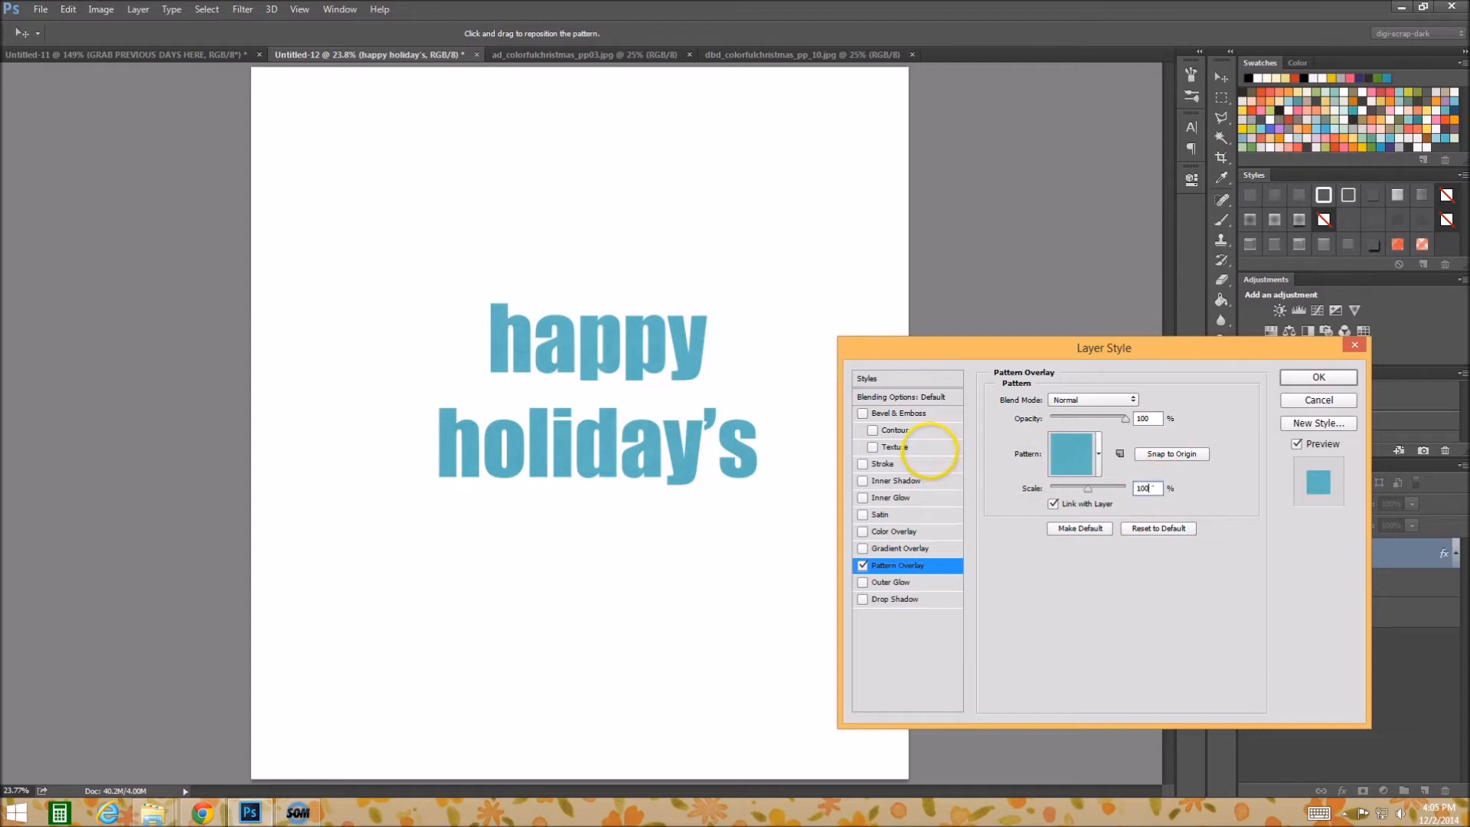
- Save the teal overlay as a new style named "teal paper" and accept the text layer's effect
click(1317, 426)
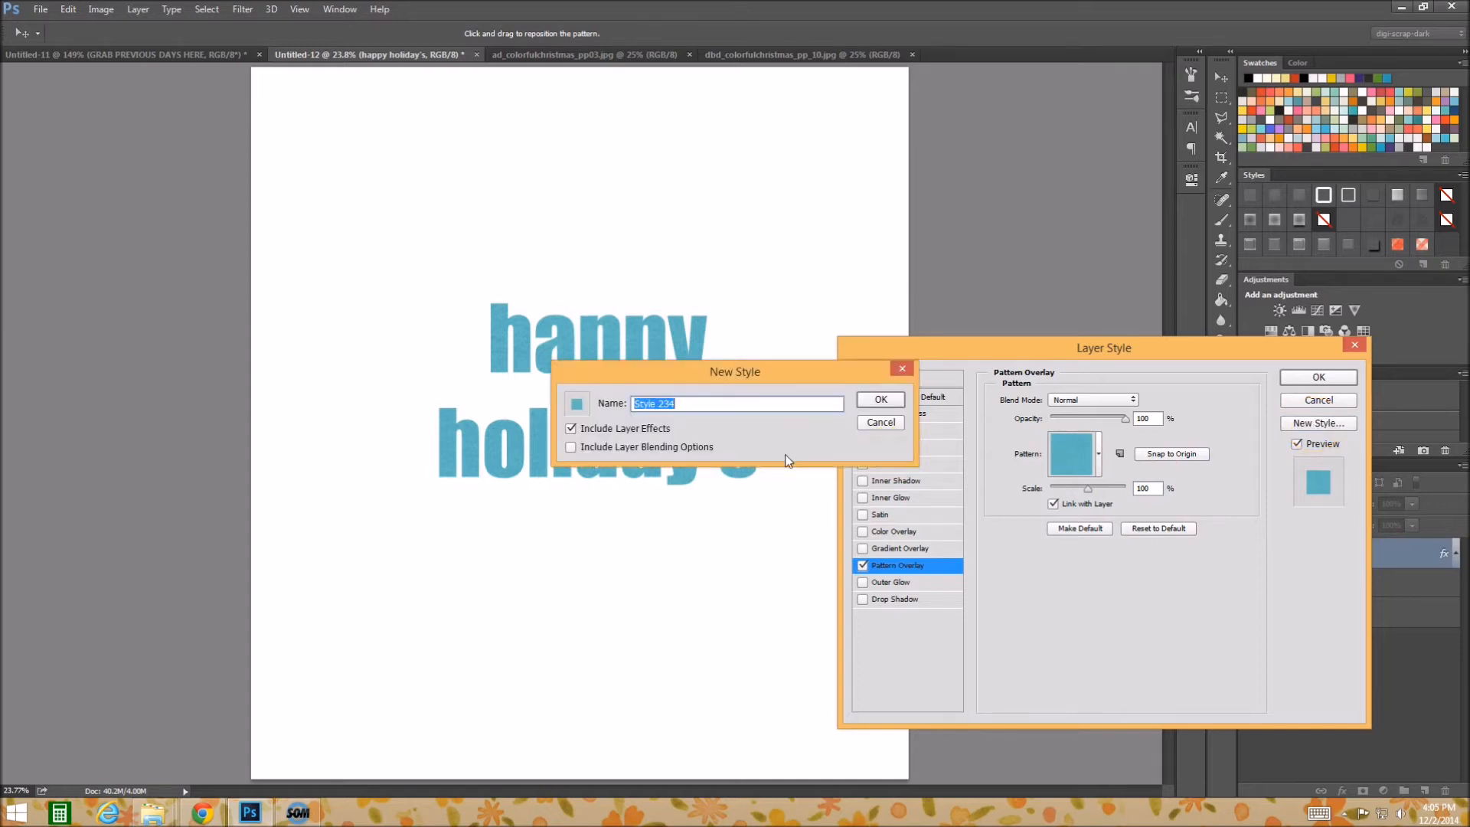
text(teal paper)
key(Return)
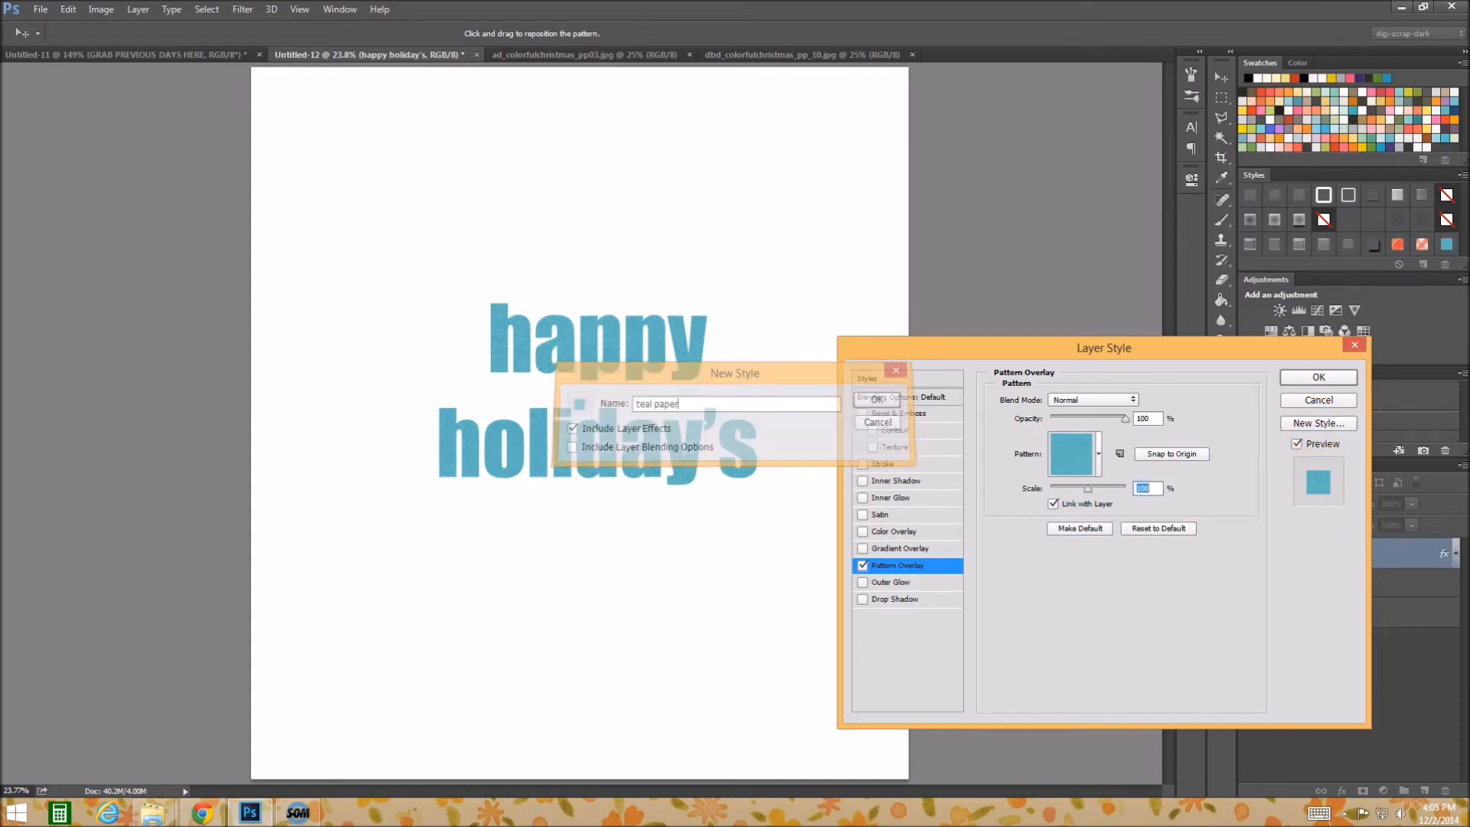
click(1289, 376)
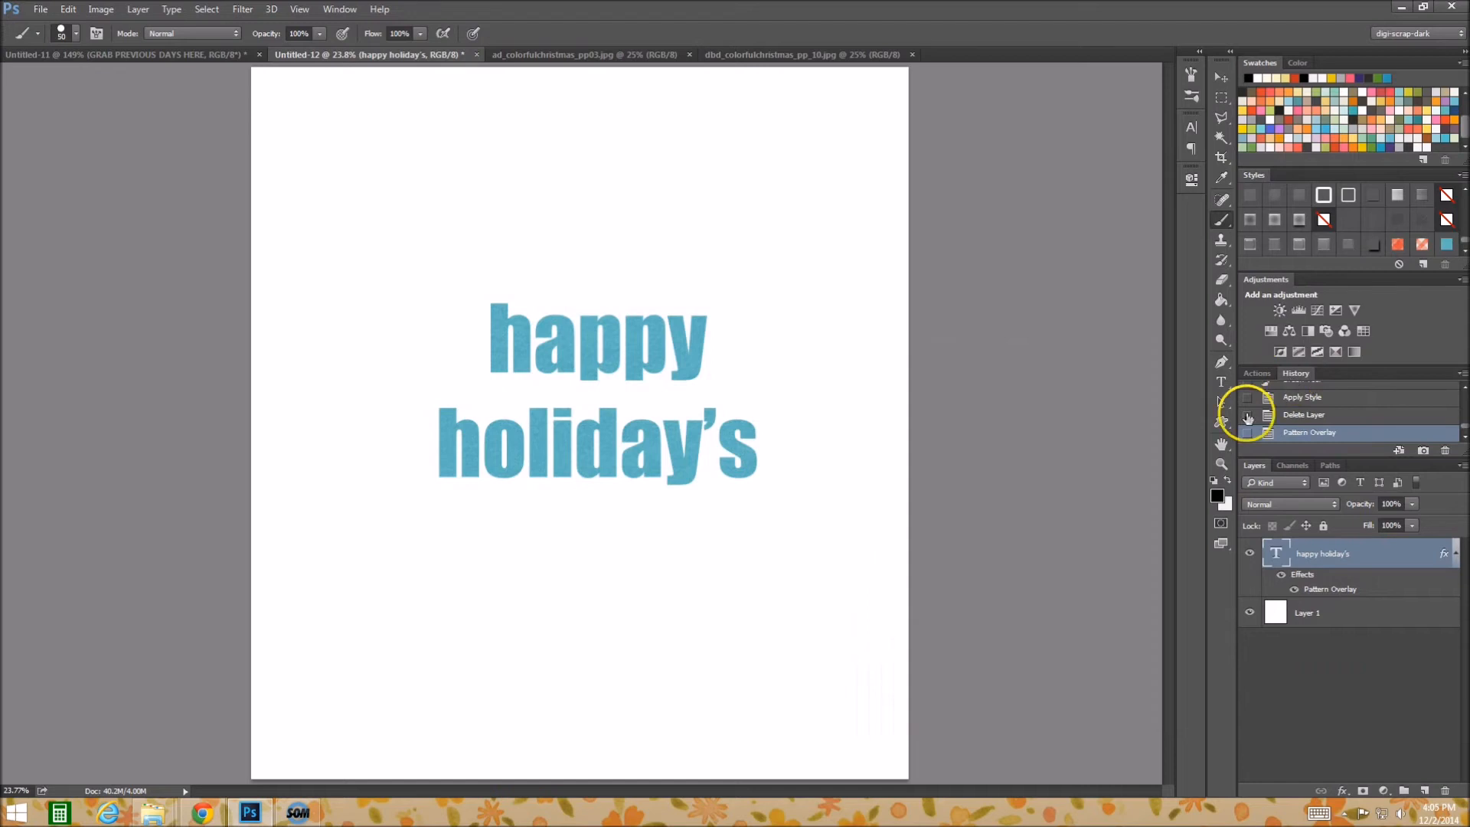
- Inspect the paper texture on the letters up close, and enable a Drop Shadow on the "happy holiday's" layer
click(1222, 465)
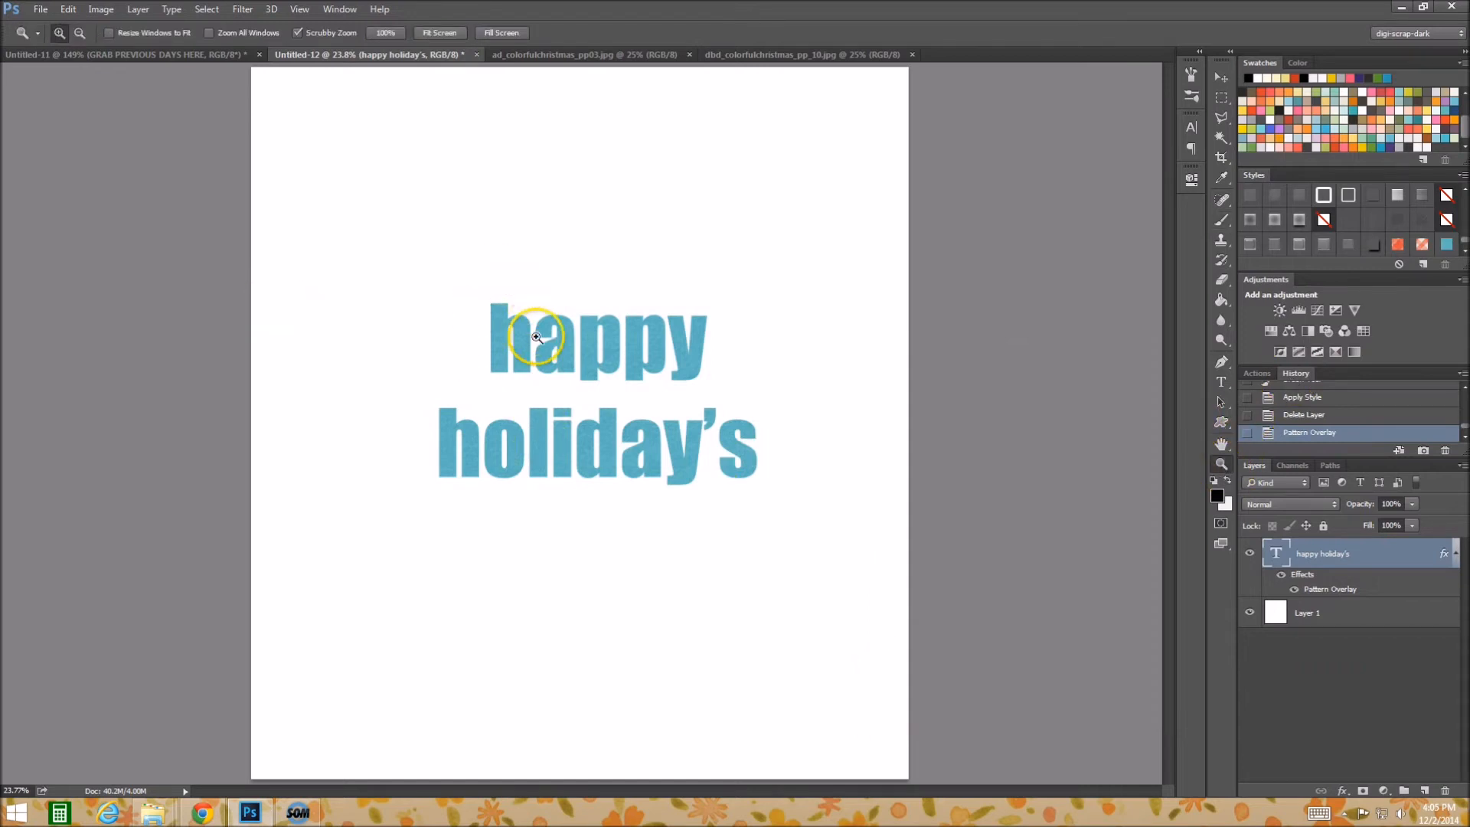
click(523, 362)
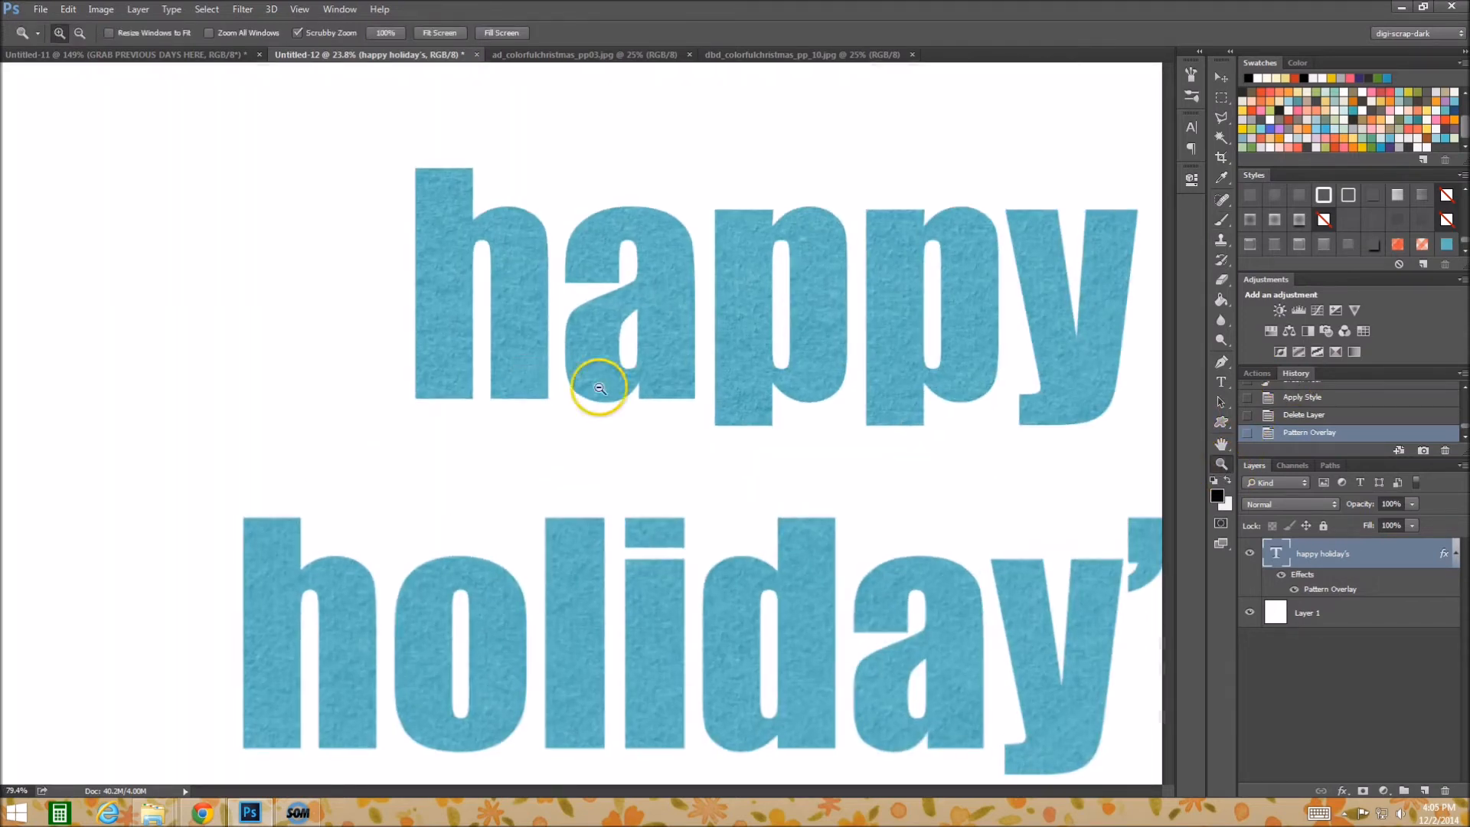
click(656, 305)
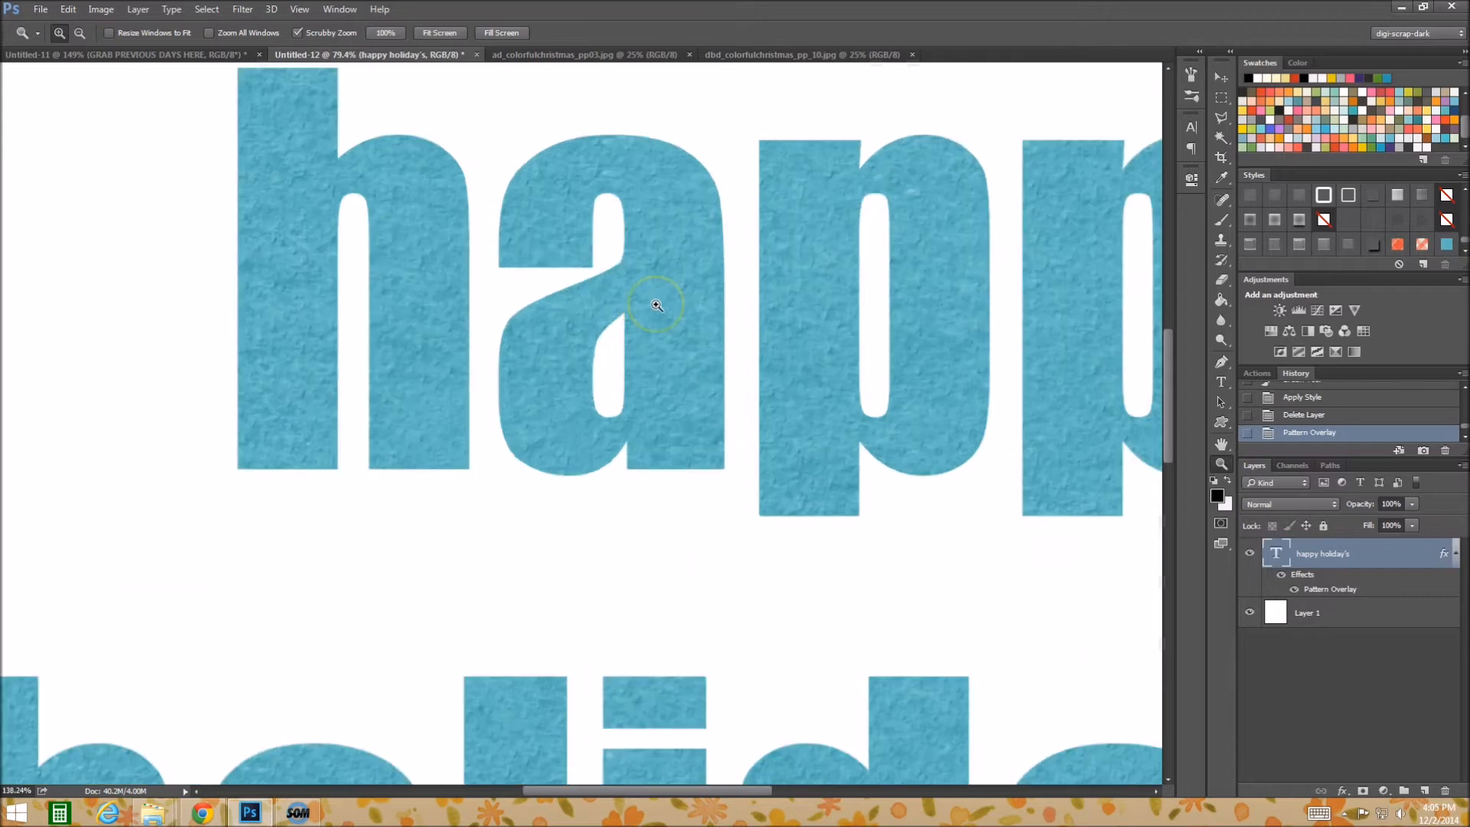
click(439, 296)
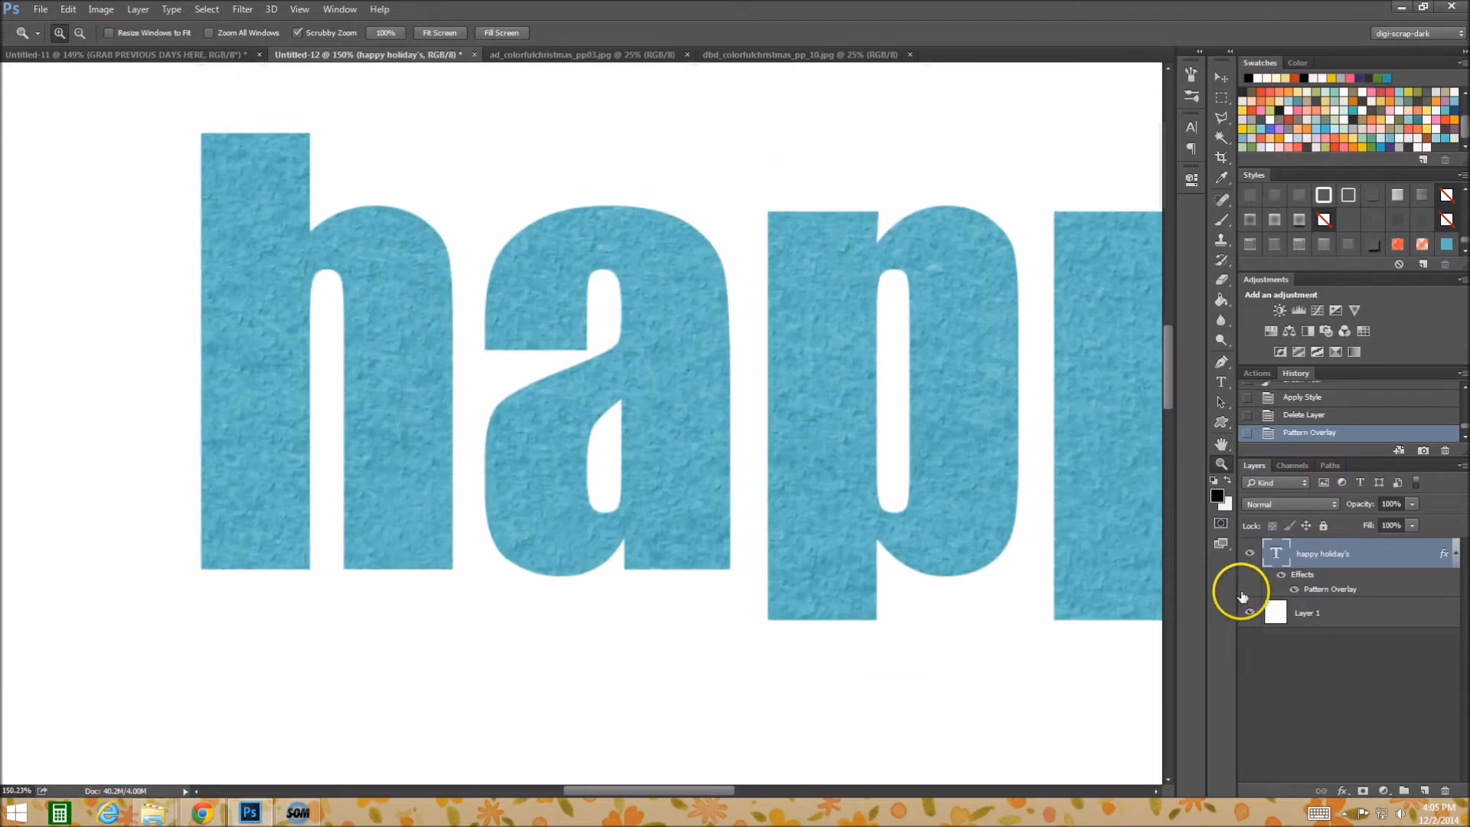
double_click(1397, 557)
drag(848, 246, 1250, 367)
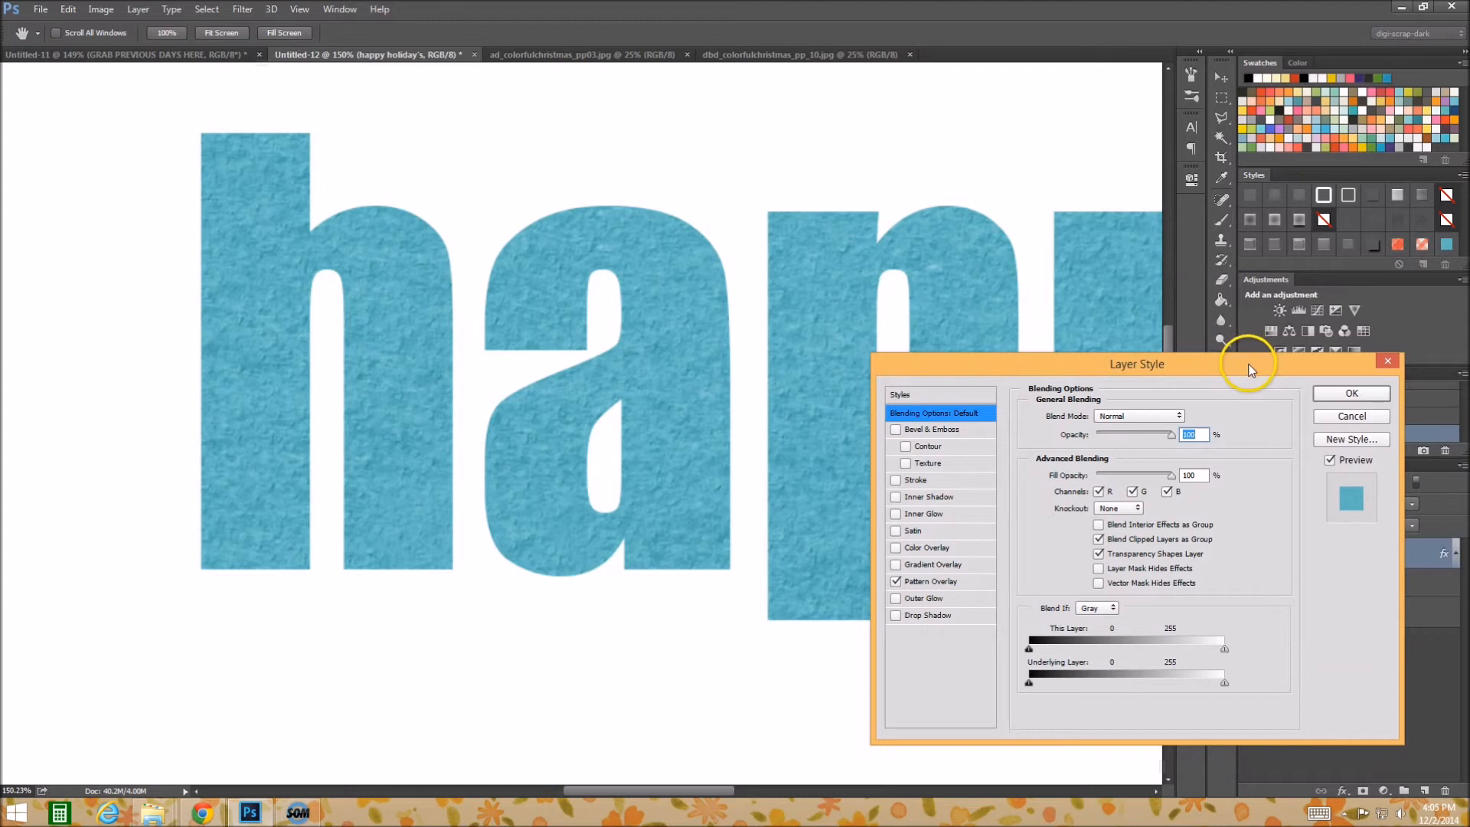
click(895, 616)
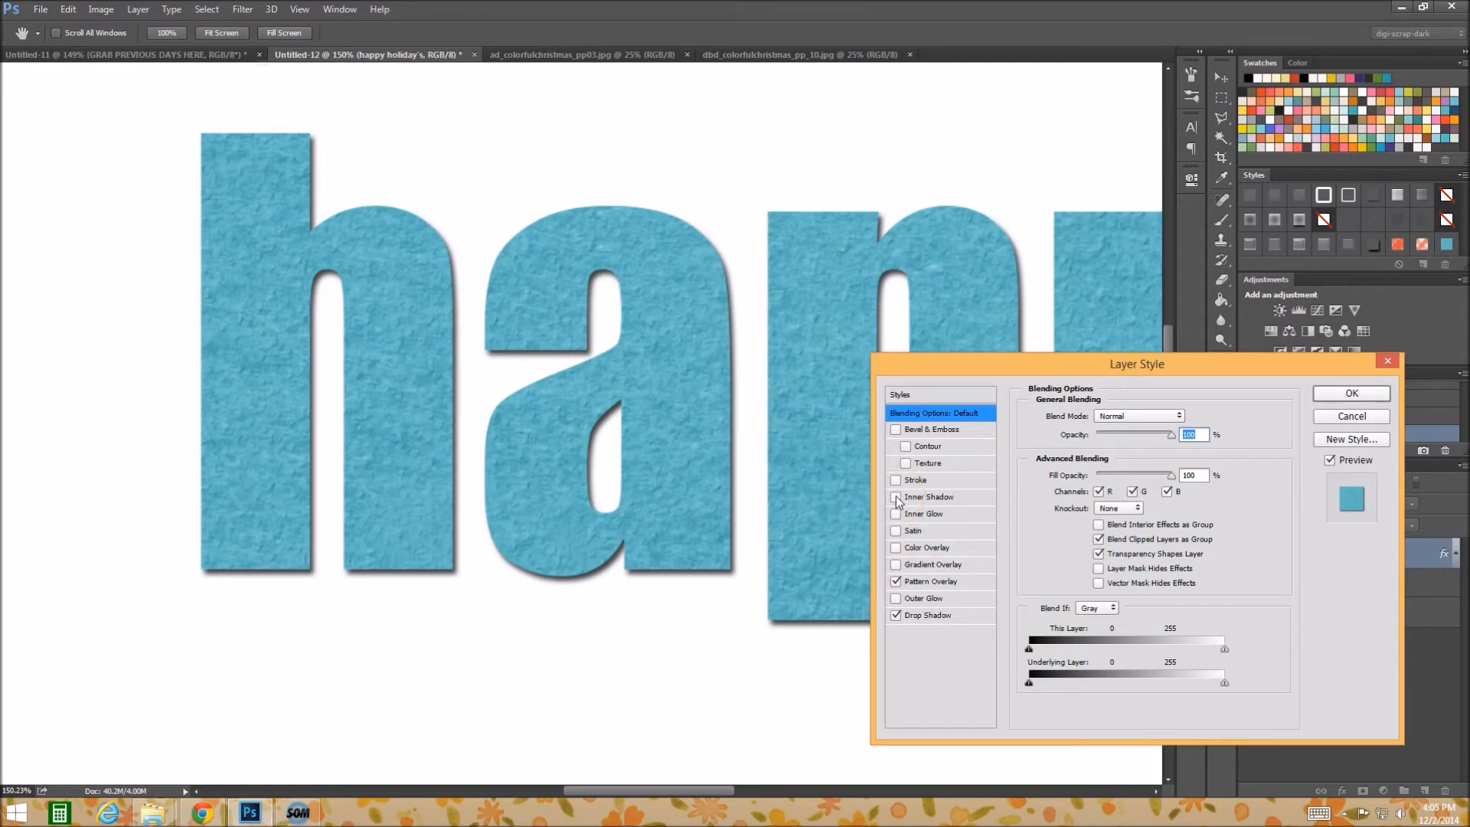
click(935, 617)
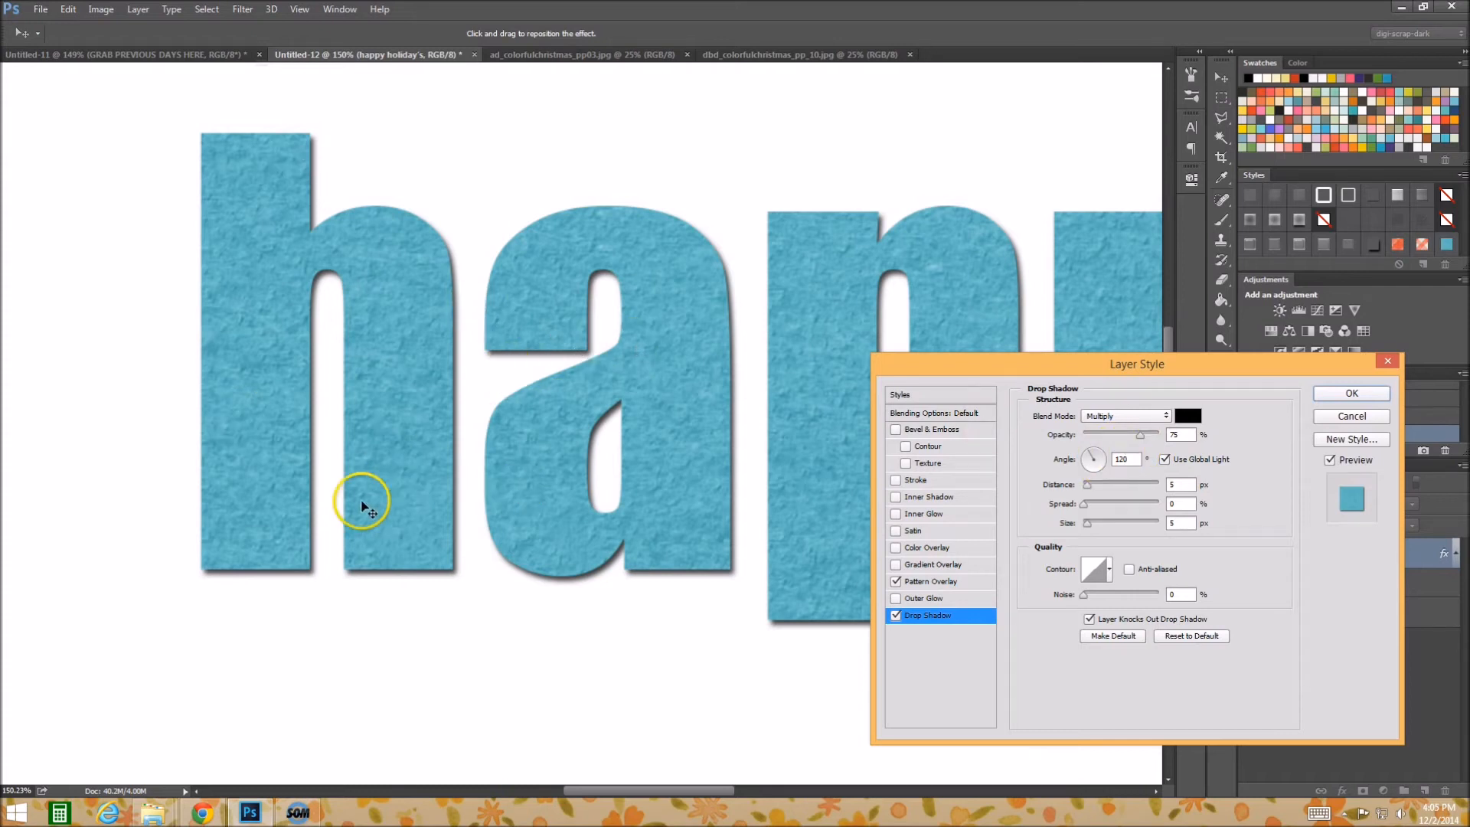
- Set the drop shadow colour to the muted brown 585247
scroll(360, 499, down, 1)
click(1188, 416)
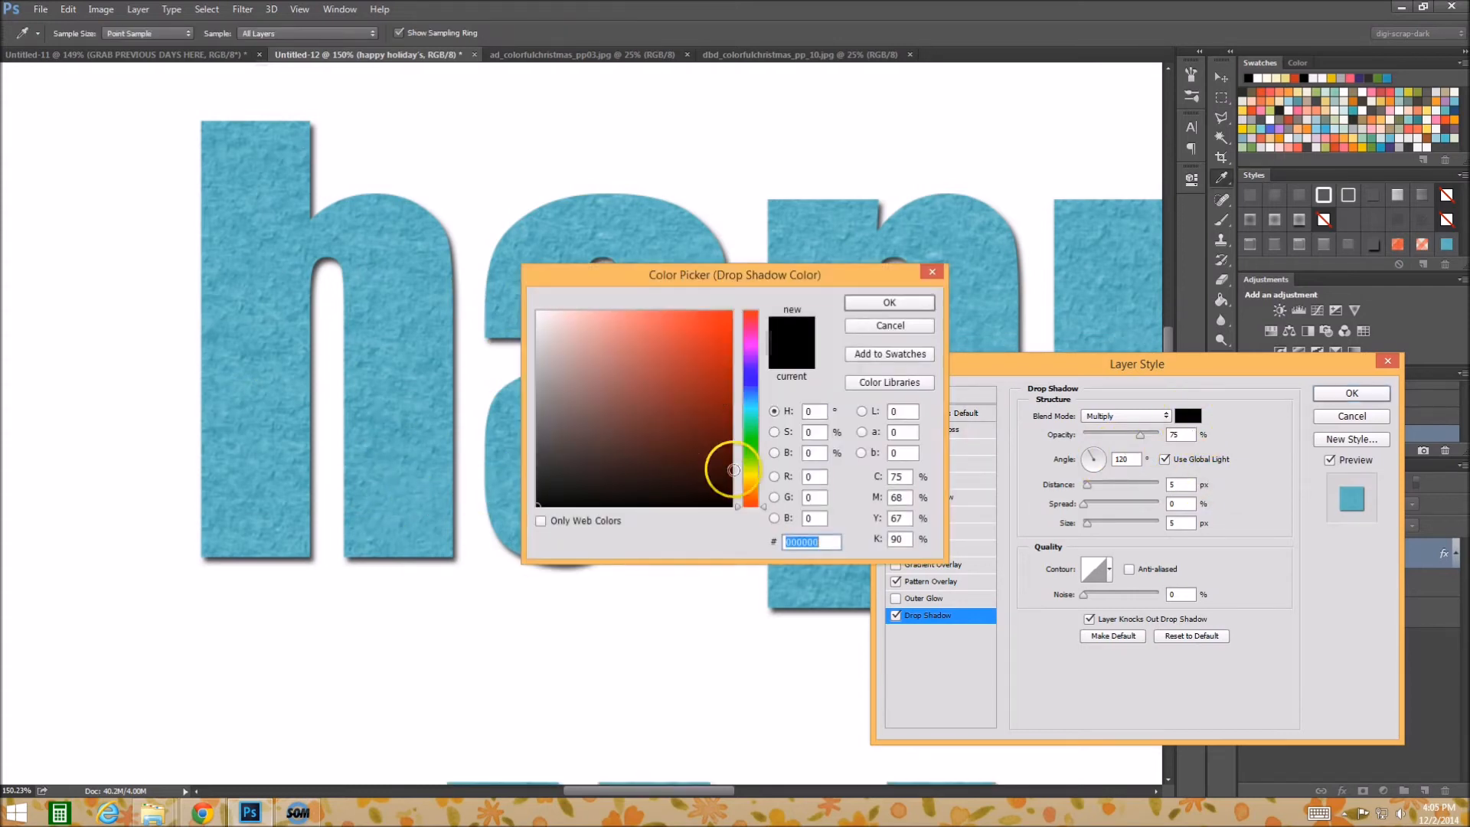
click(749, 486)
drag(625, 443, 572, 438)
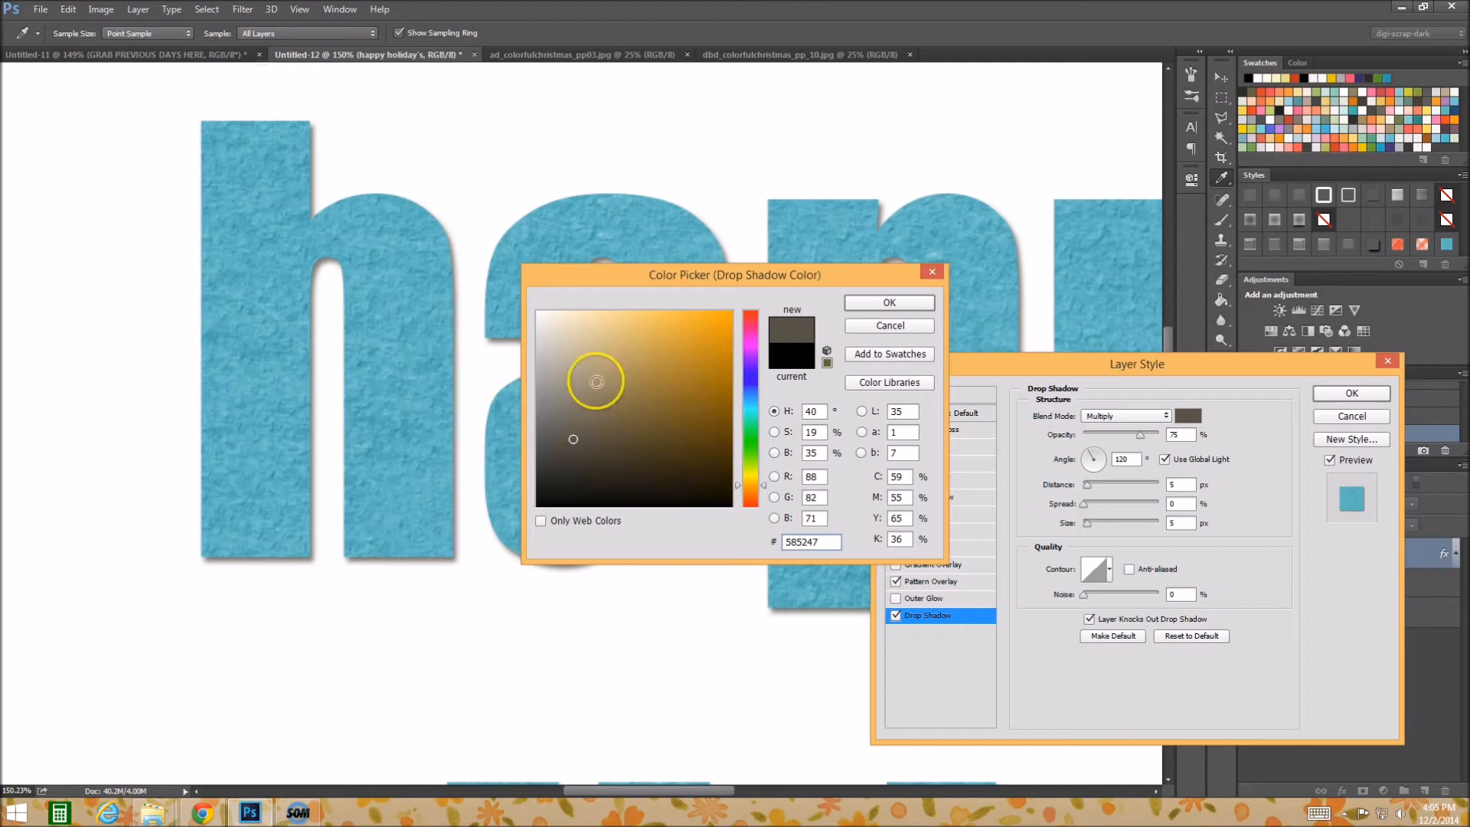
click(903, 305)
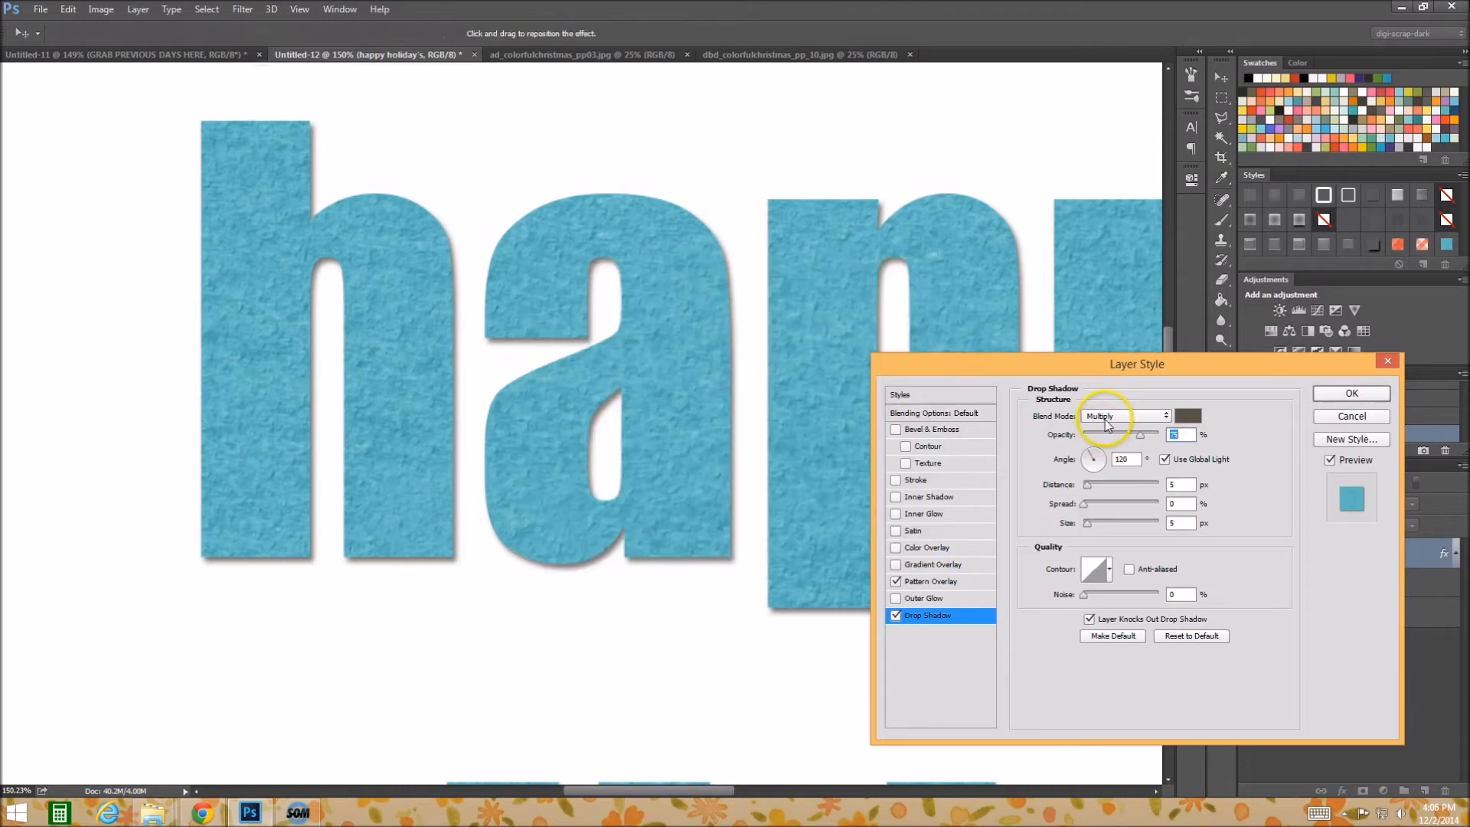
- Set the drop shadow to Linear Burn at 45% opacity with a 12 px distance and 16 px size
click(1109, 417)
click(1102, 485)
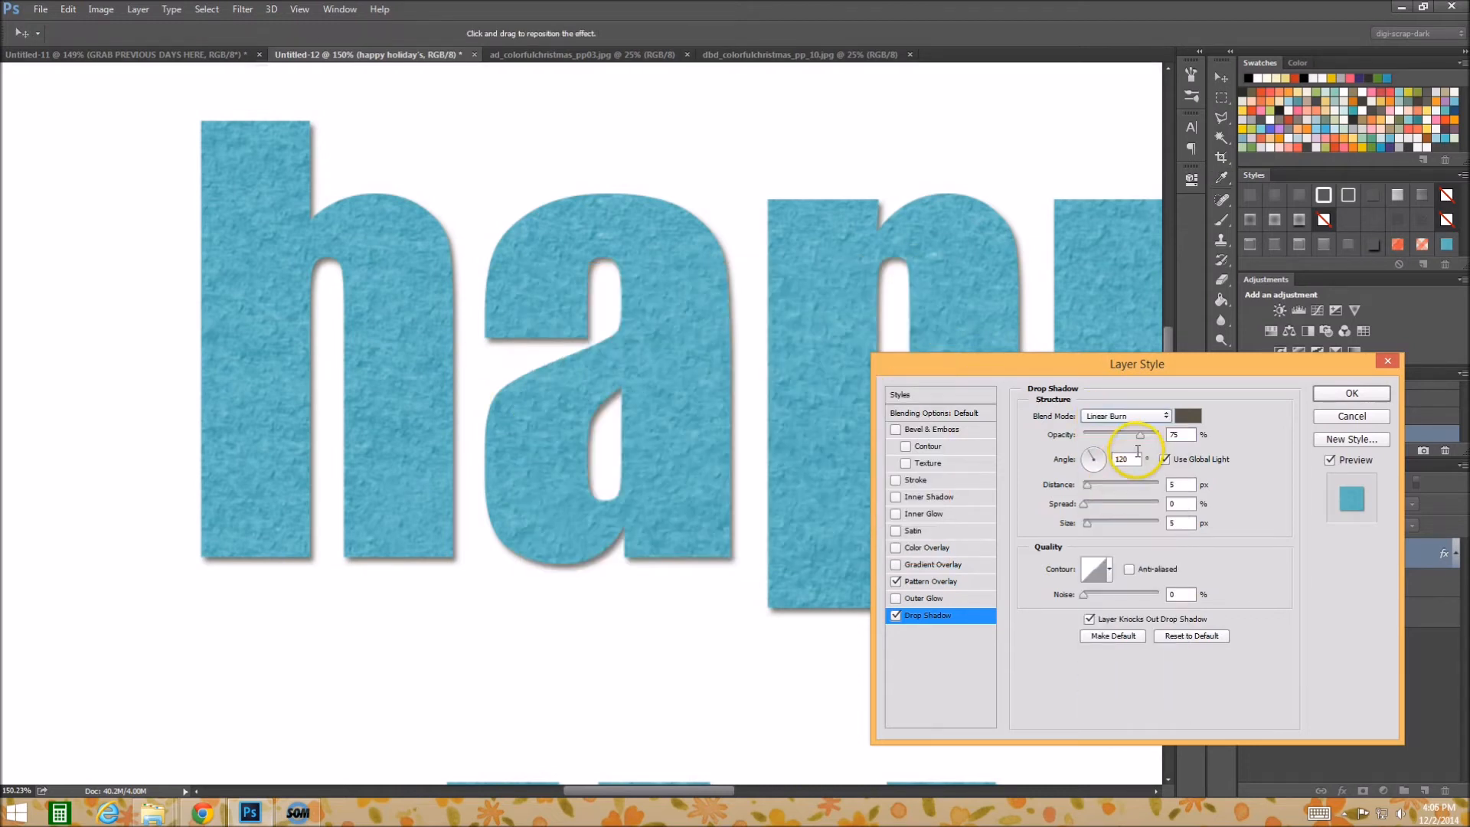
drag(1139, 435, 1113, 435)
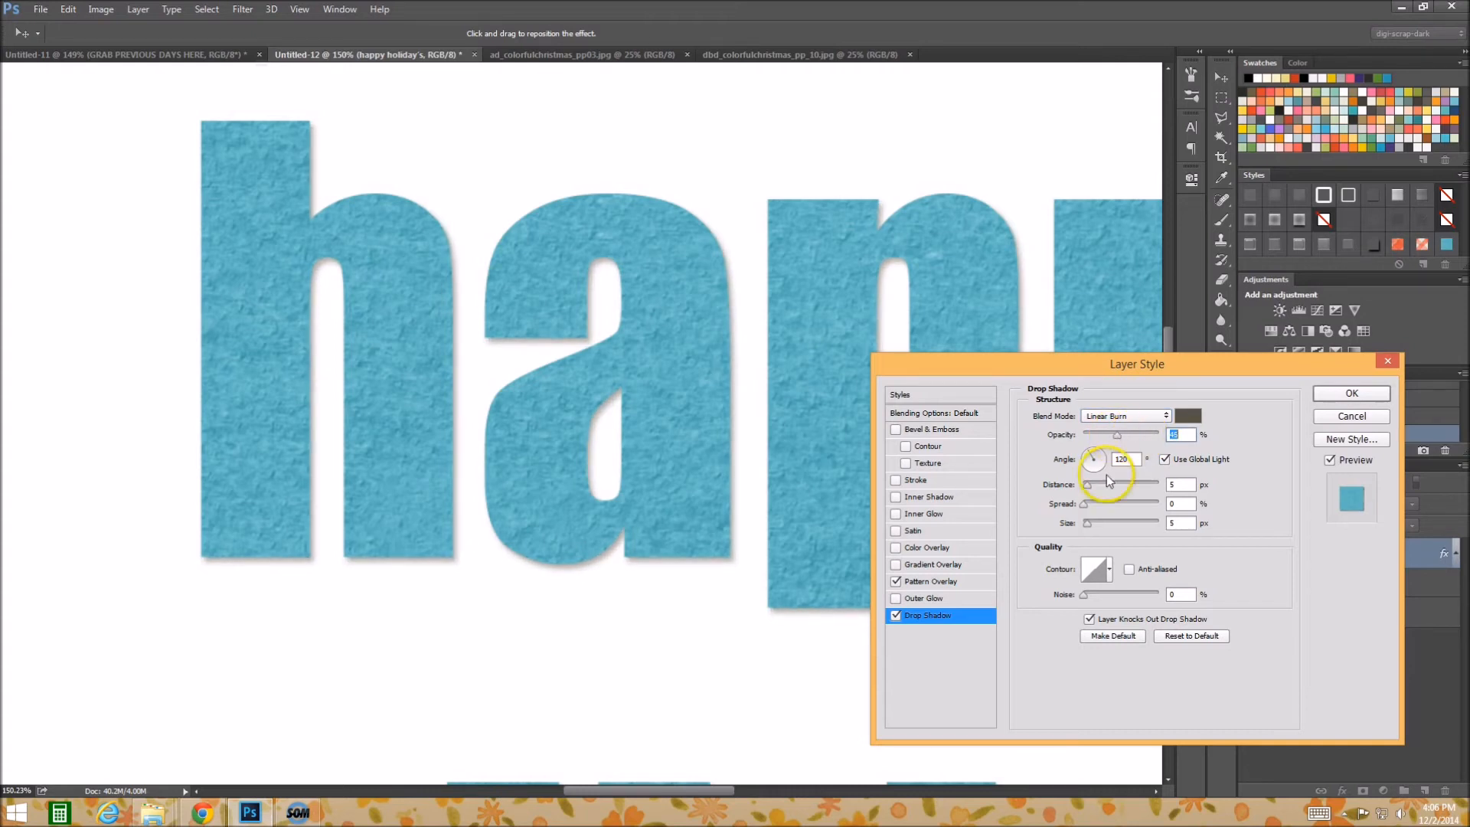
drag(1086, 491, 1092, 531)
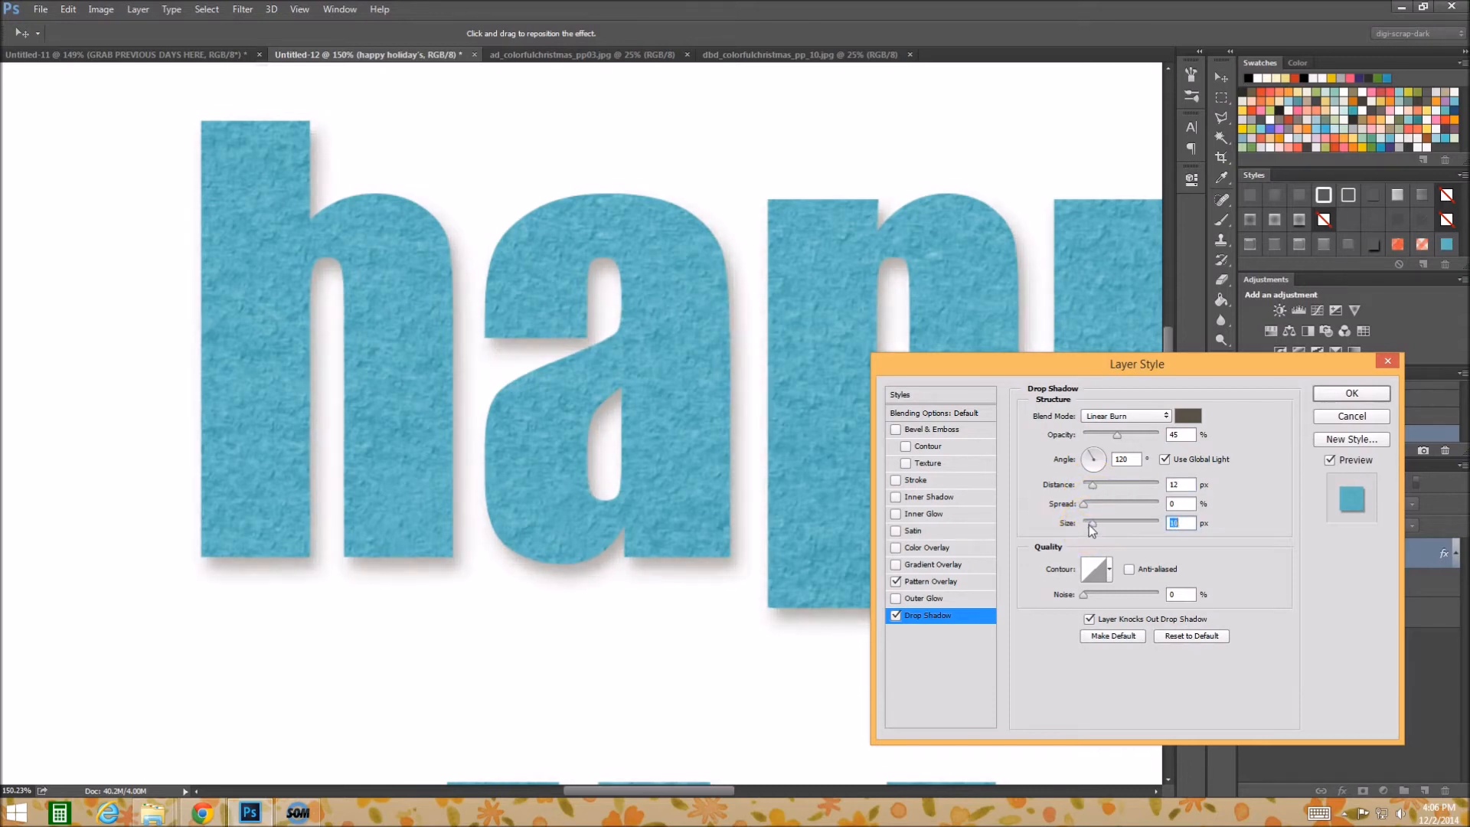
- Bend the drop shadow's contour into a custom curve through input 66% and output 51%
click(1091, 572)
drag(711, 395, 732, 410)
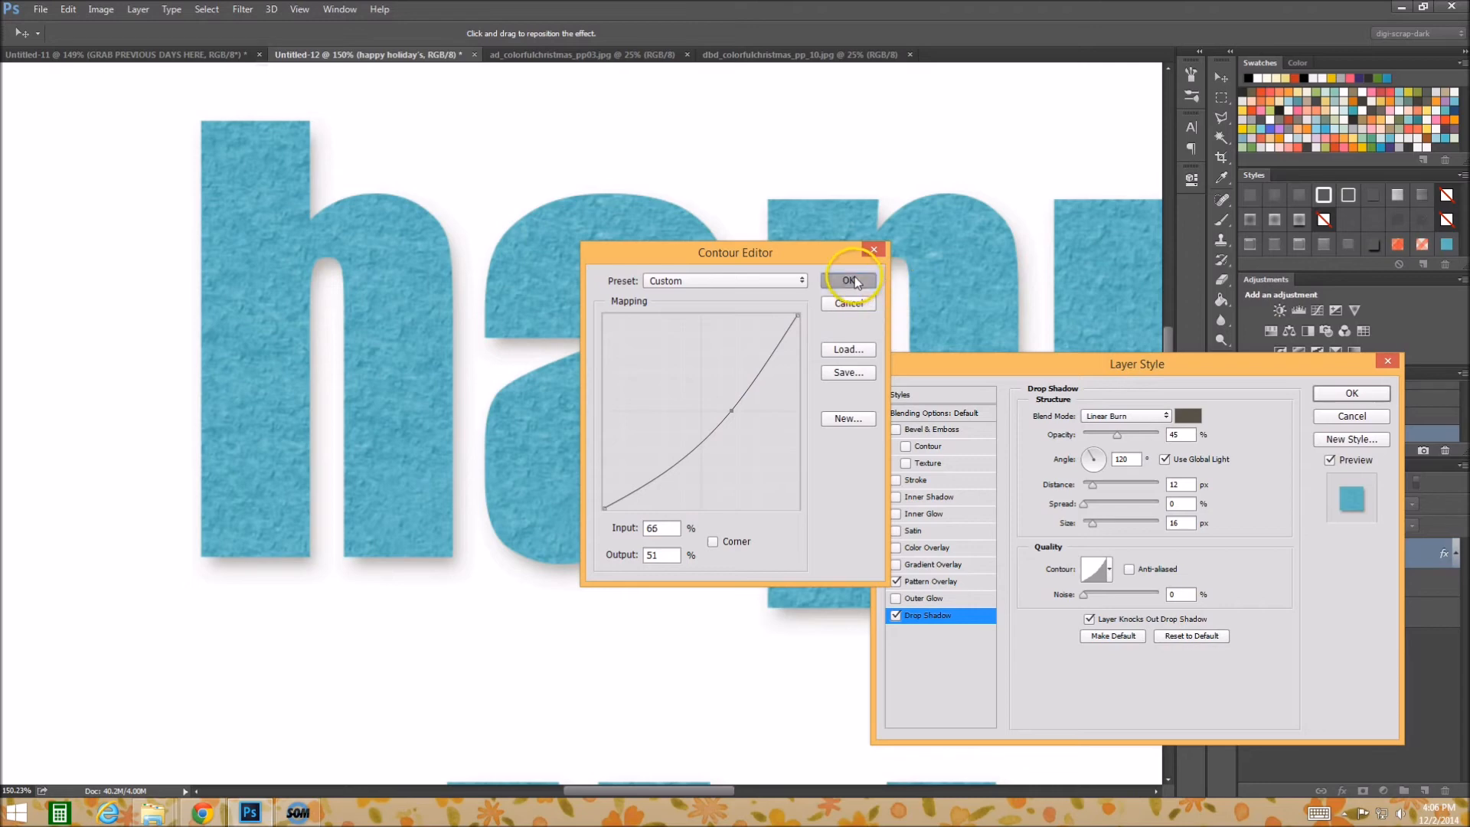
click(850, 280)
- Save the shadowed teal effect as a new style named "teal with shadow"
drag(1069, 380, 988, 301)
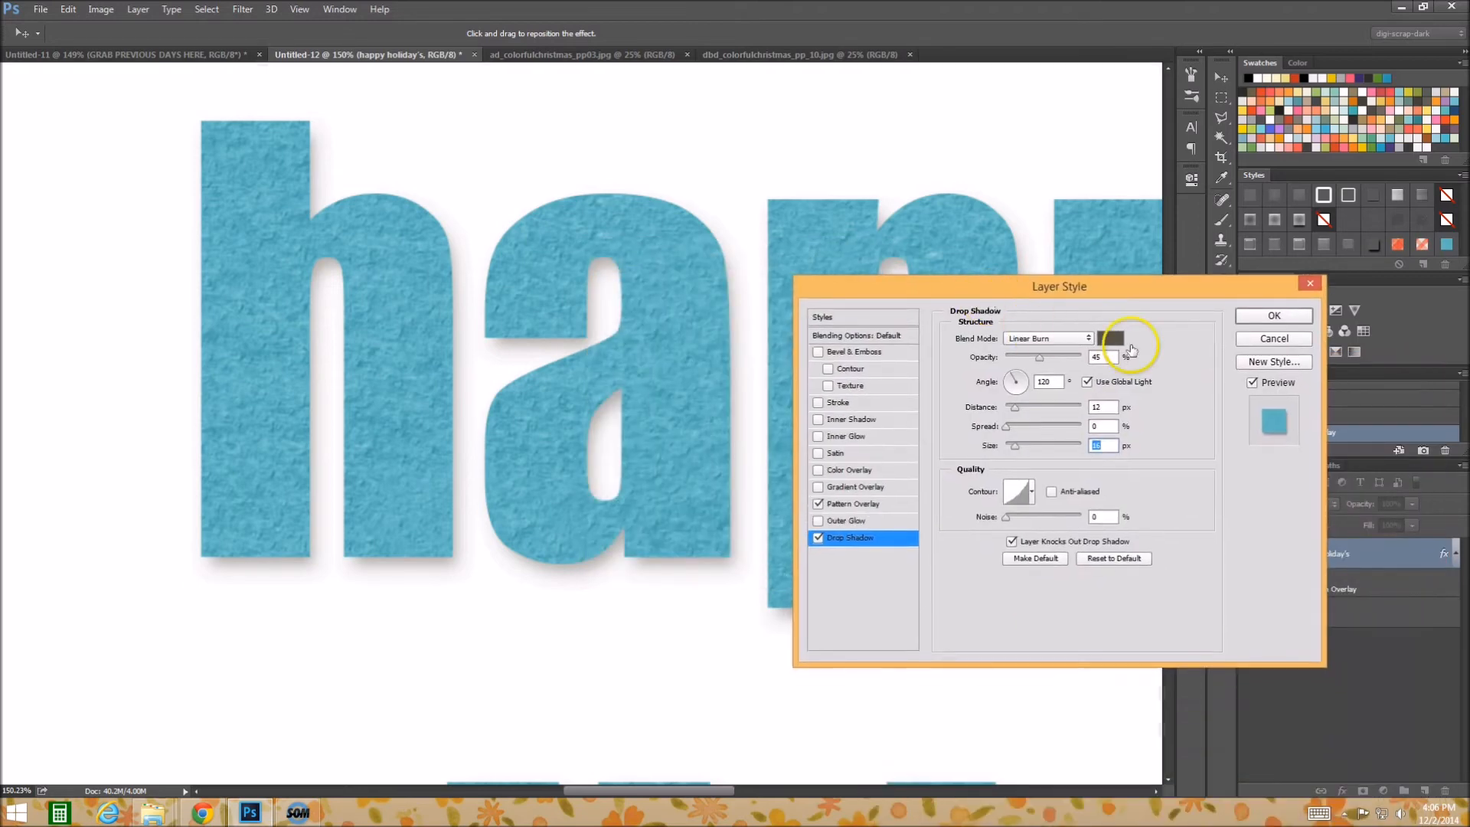
click(1273, 361)
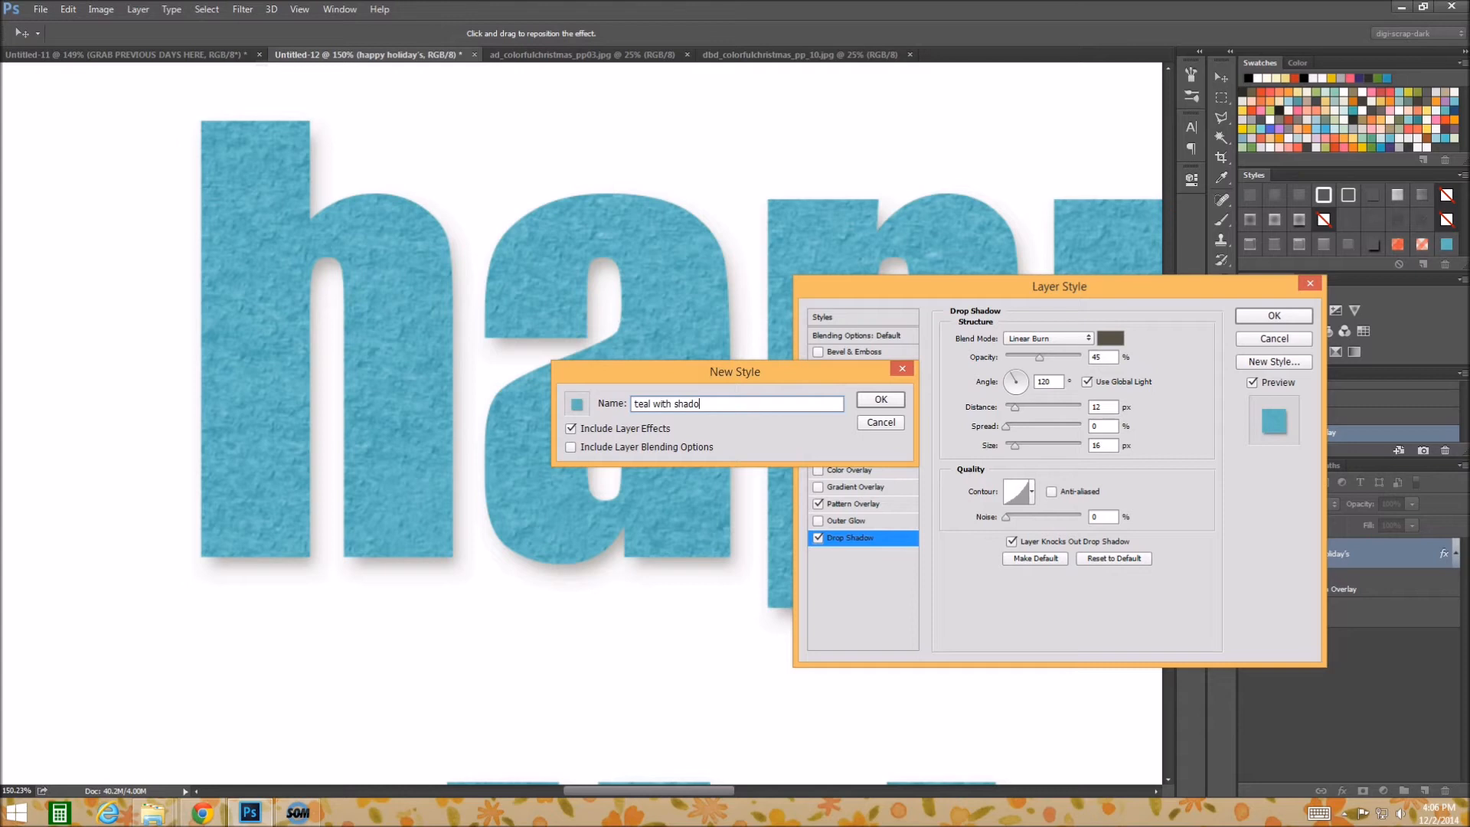
text(w)
key(Return)
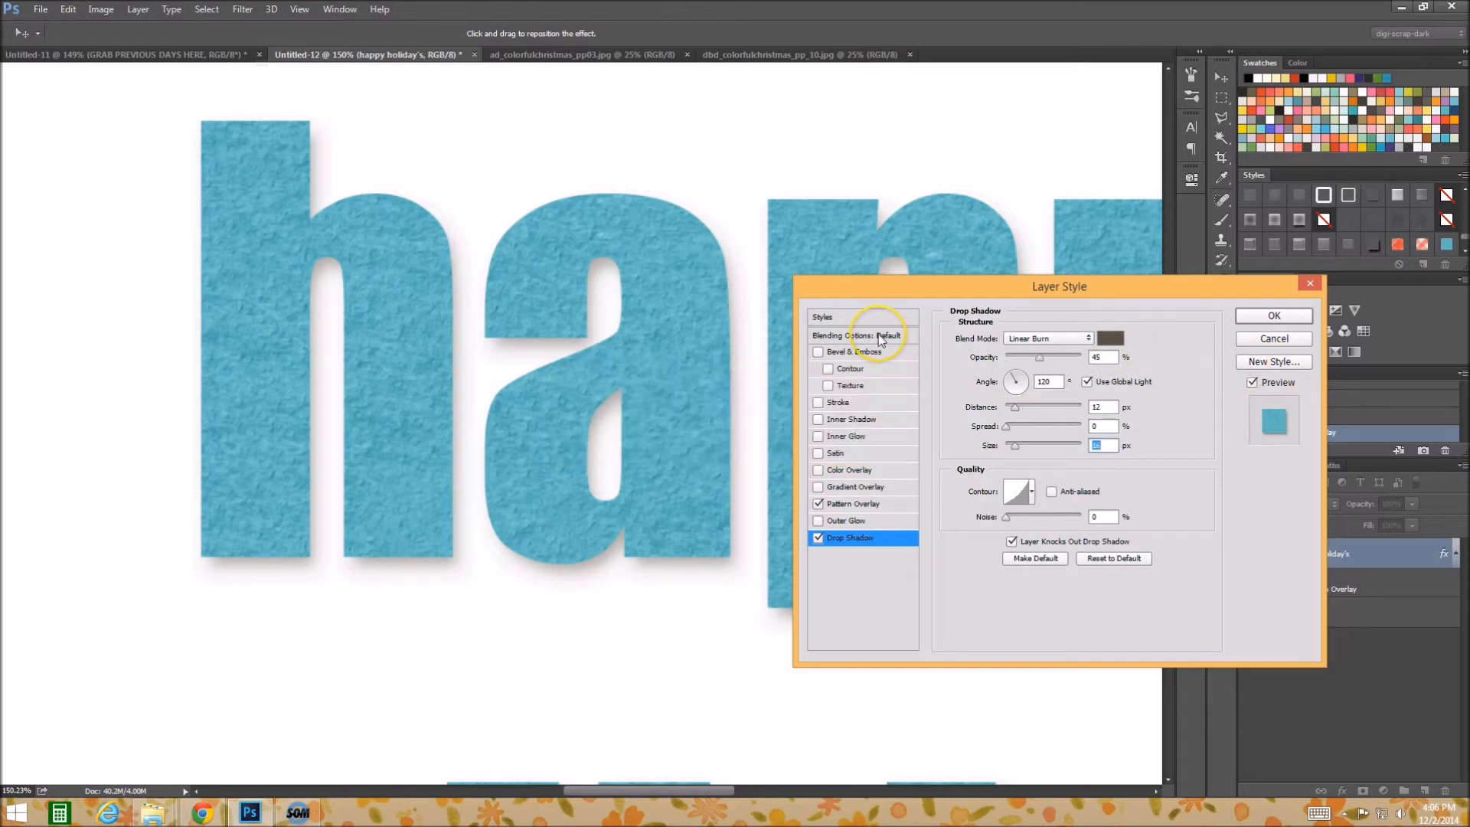
- Enable an Inner Shadow on the text without global light, with a -90° angle and 1 px size
click(819, 420)
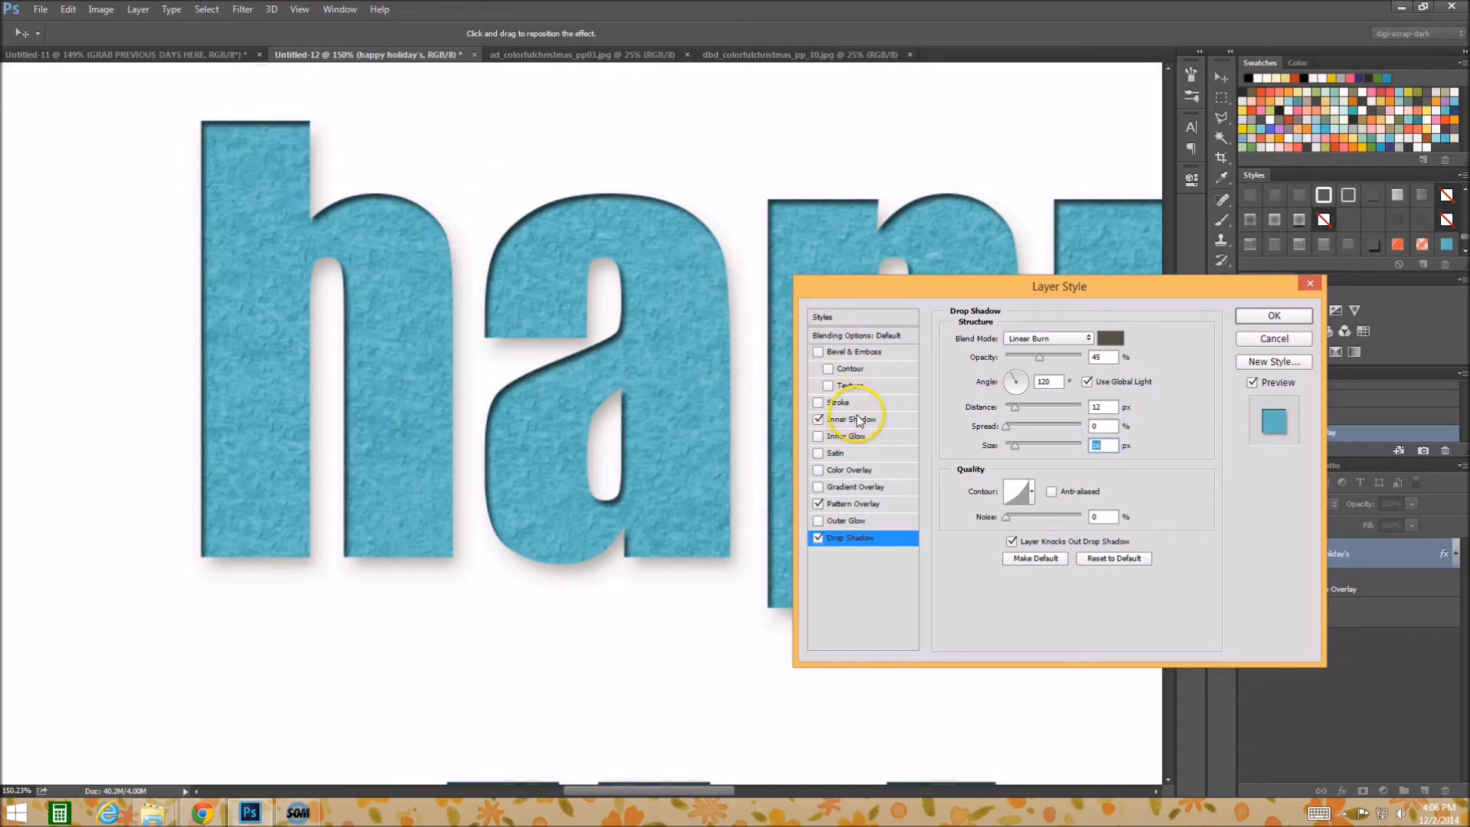
click(867, 426)
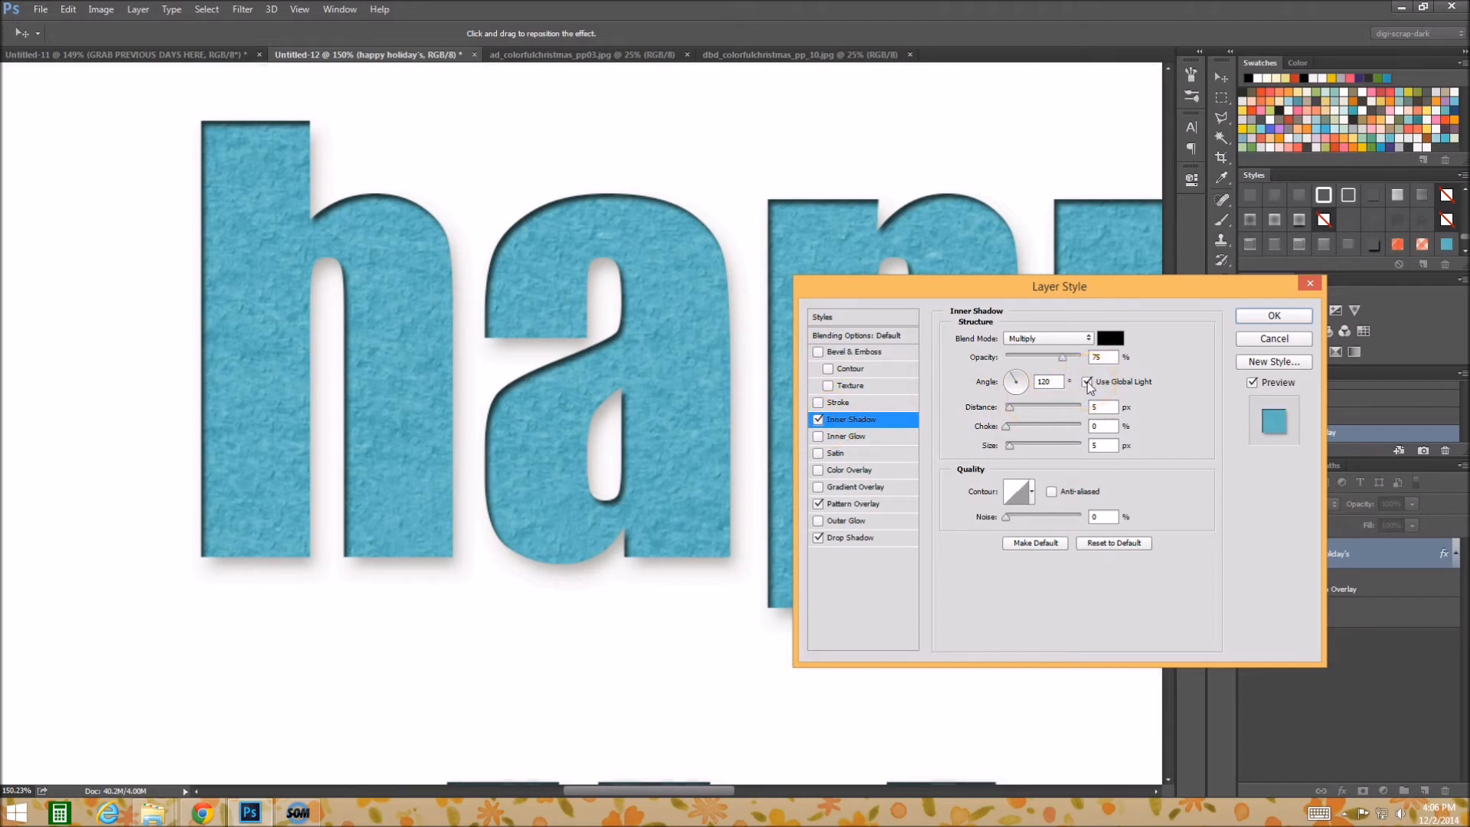
drag(1058, 383, 951, 375)
text(-90)
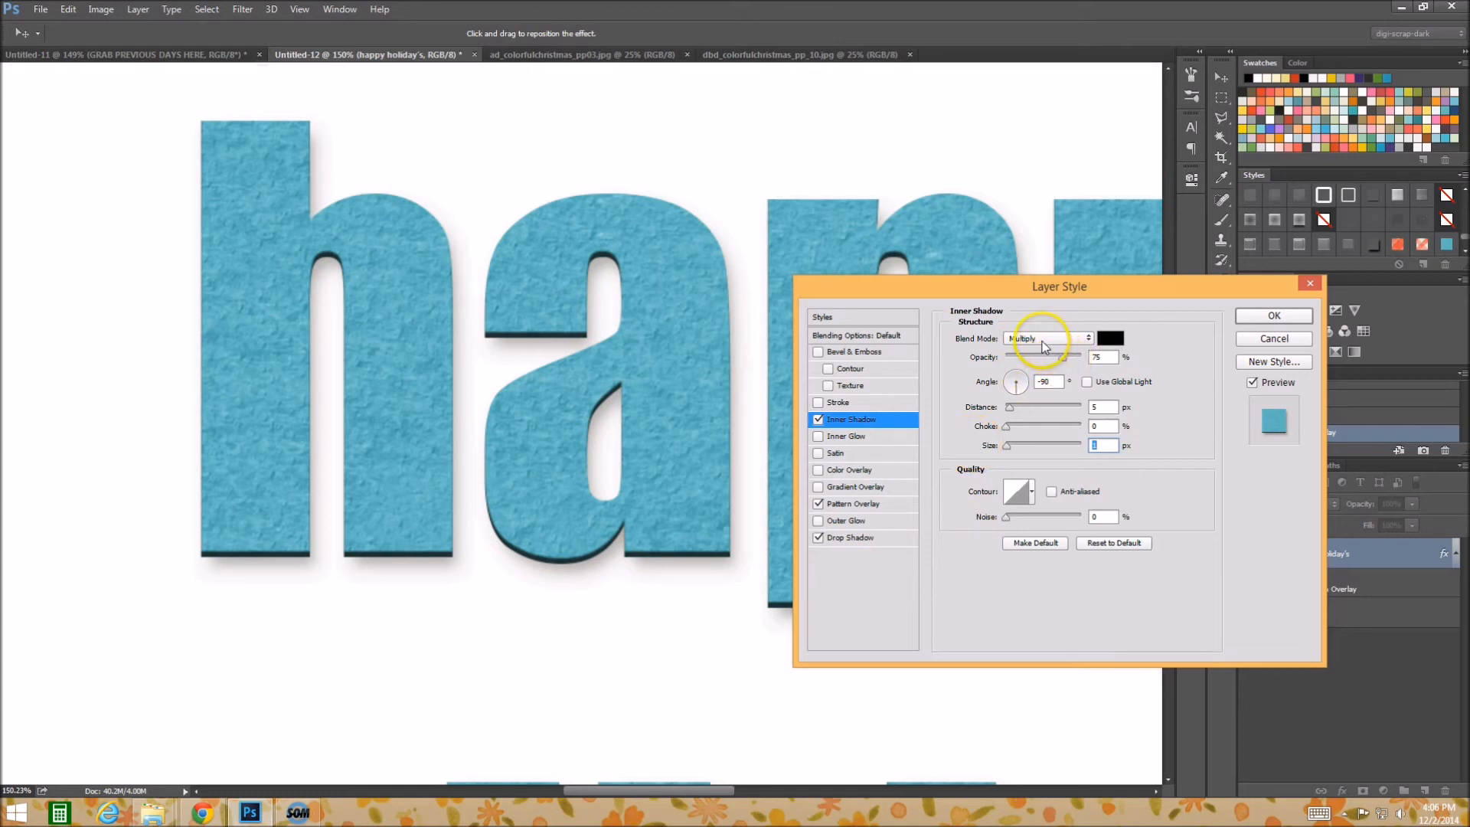
- Recolour the text's inner shadow to a darker teal, #4eabad, and set its distance to 8 px
click(1105, 340)
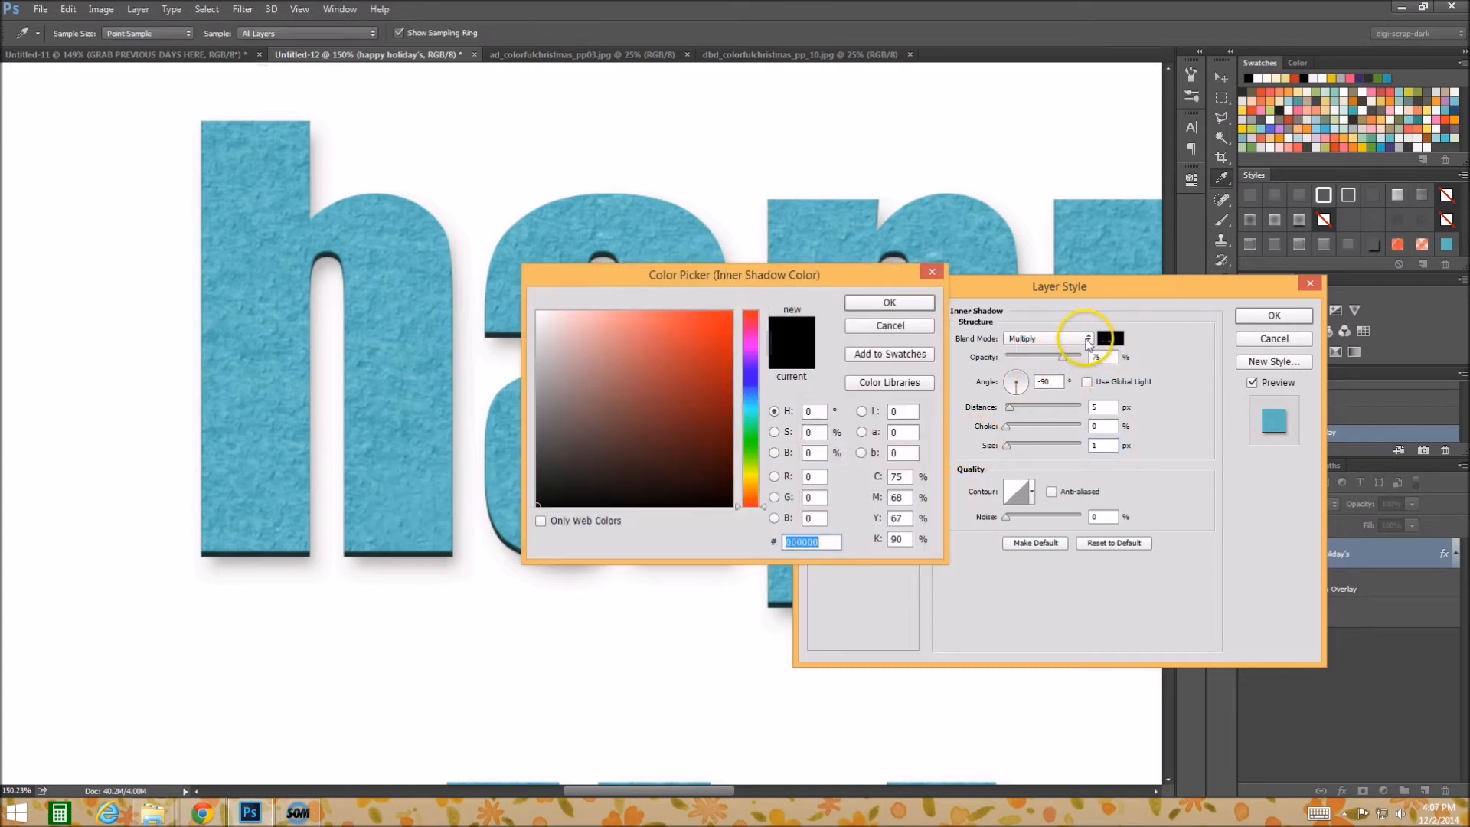
click(636, 231)
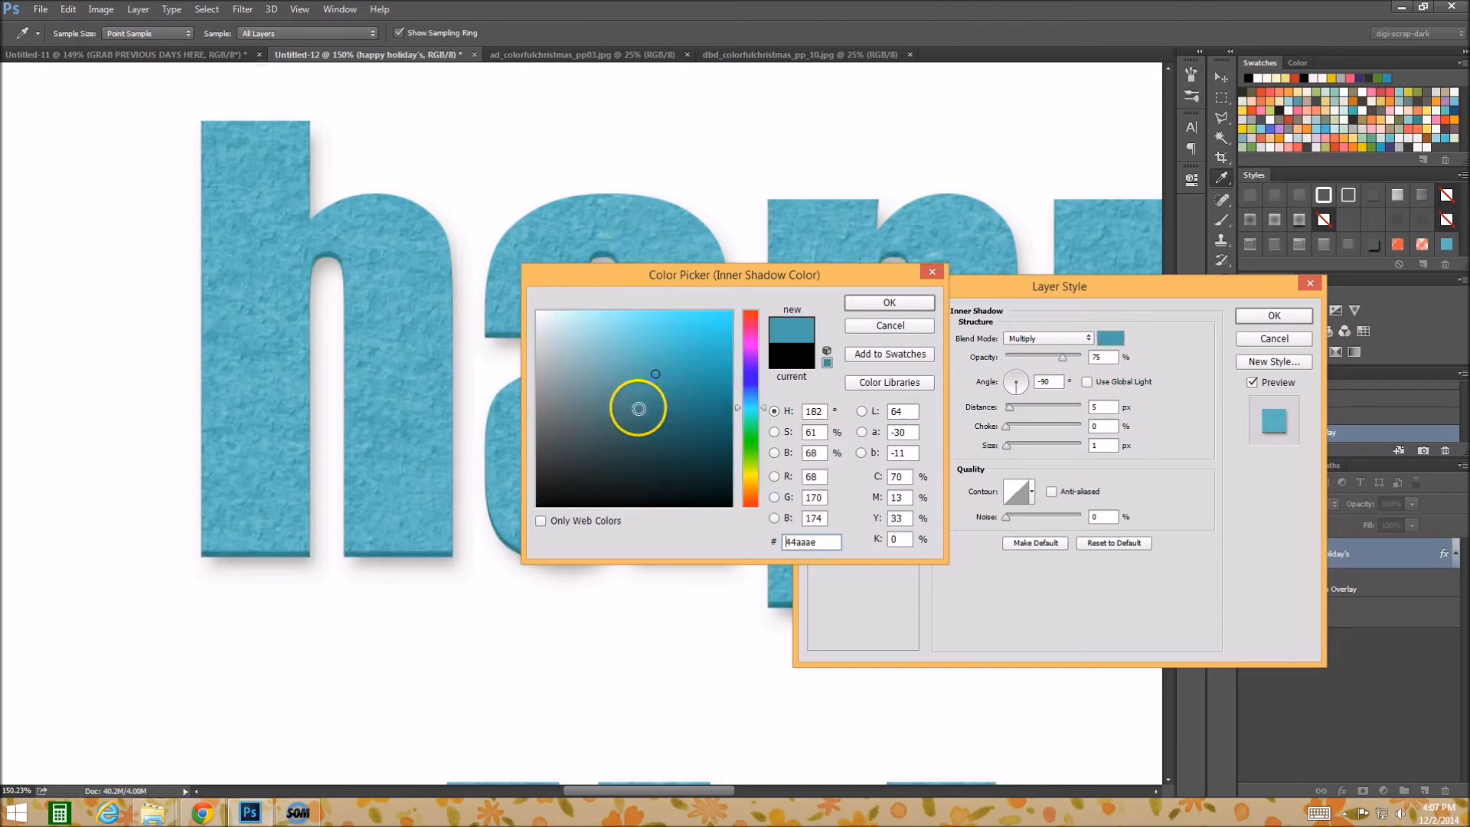
drag(692, 279, 928, 387)
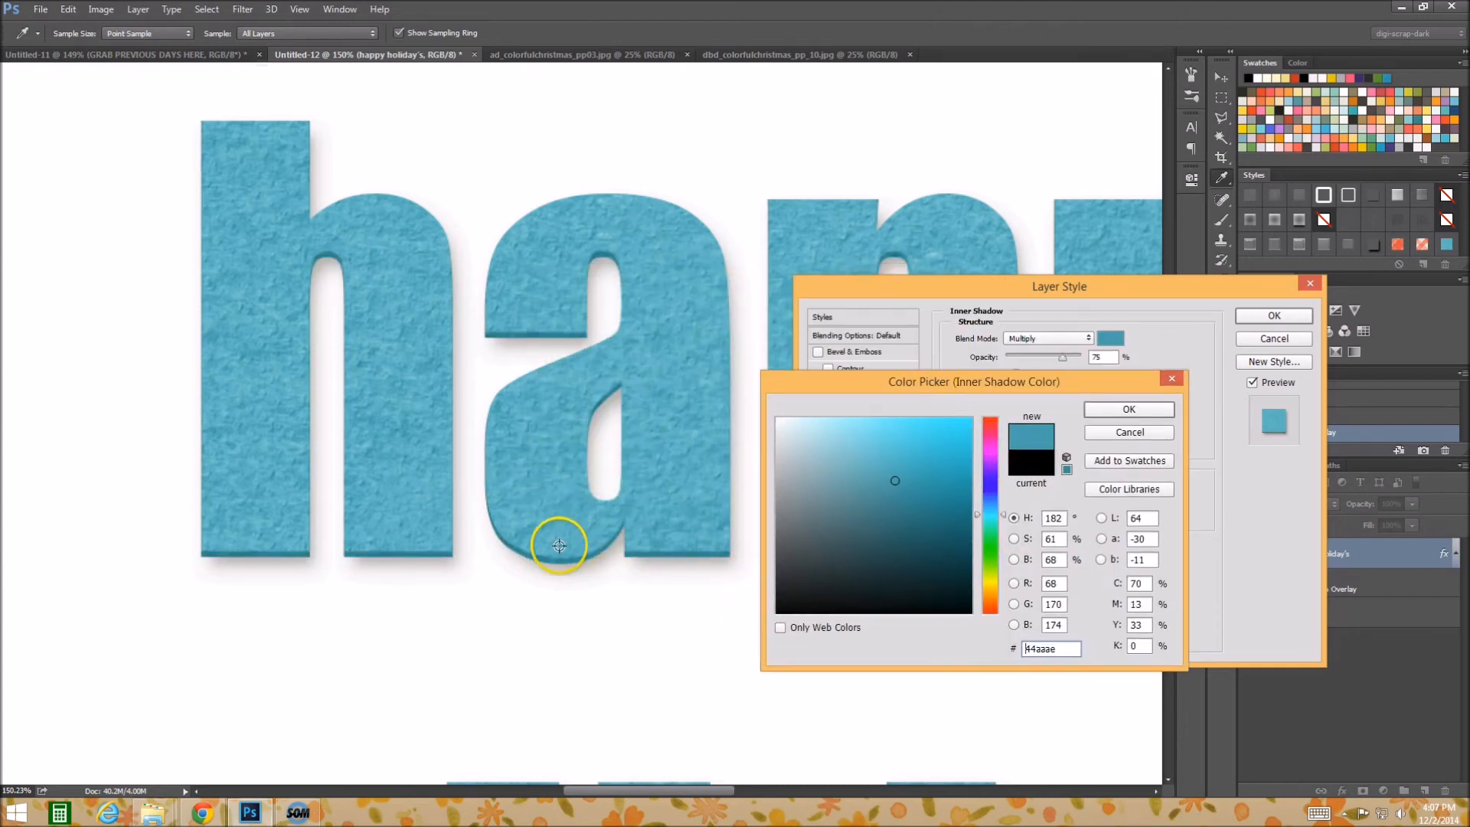
click(544, 301)
drag(552, 277, 327, 325)
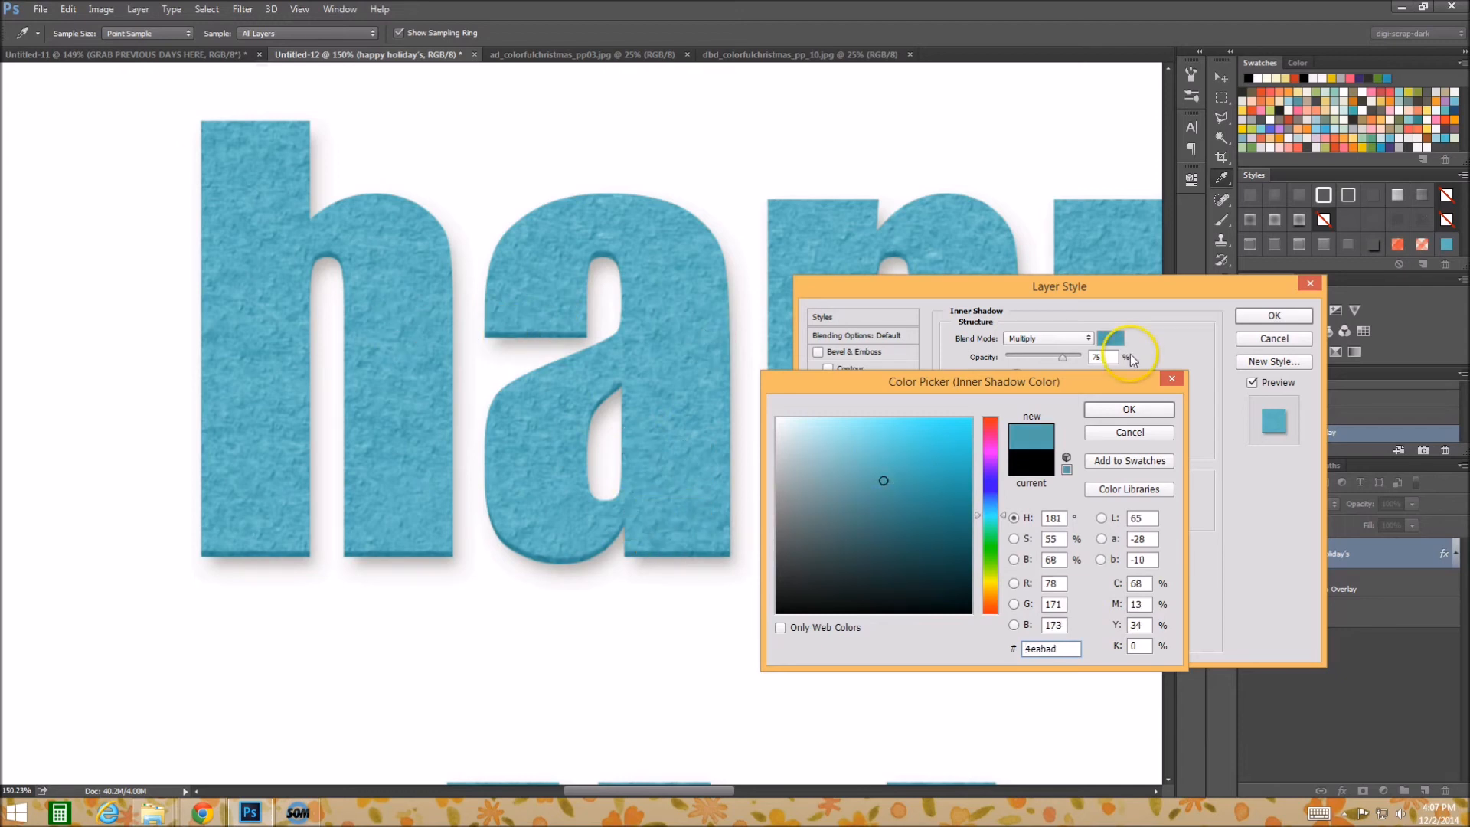
click(1126, 411)
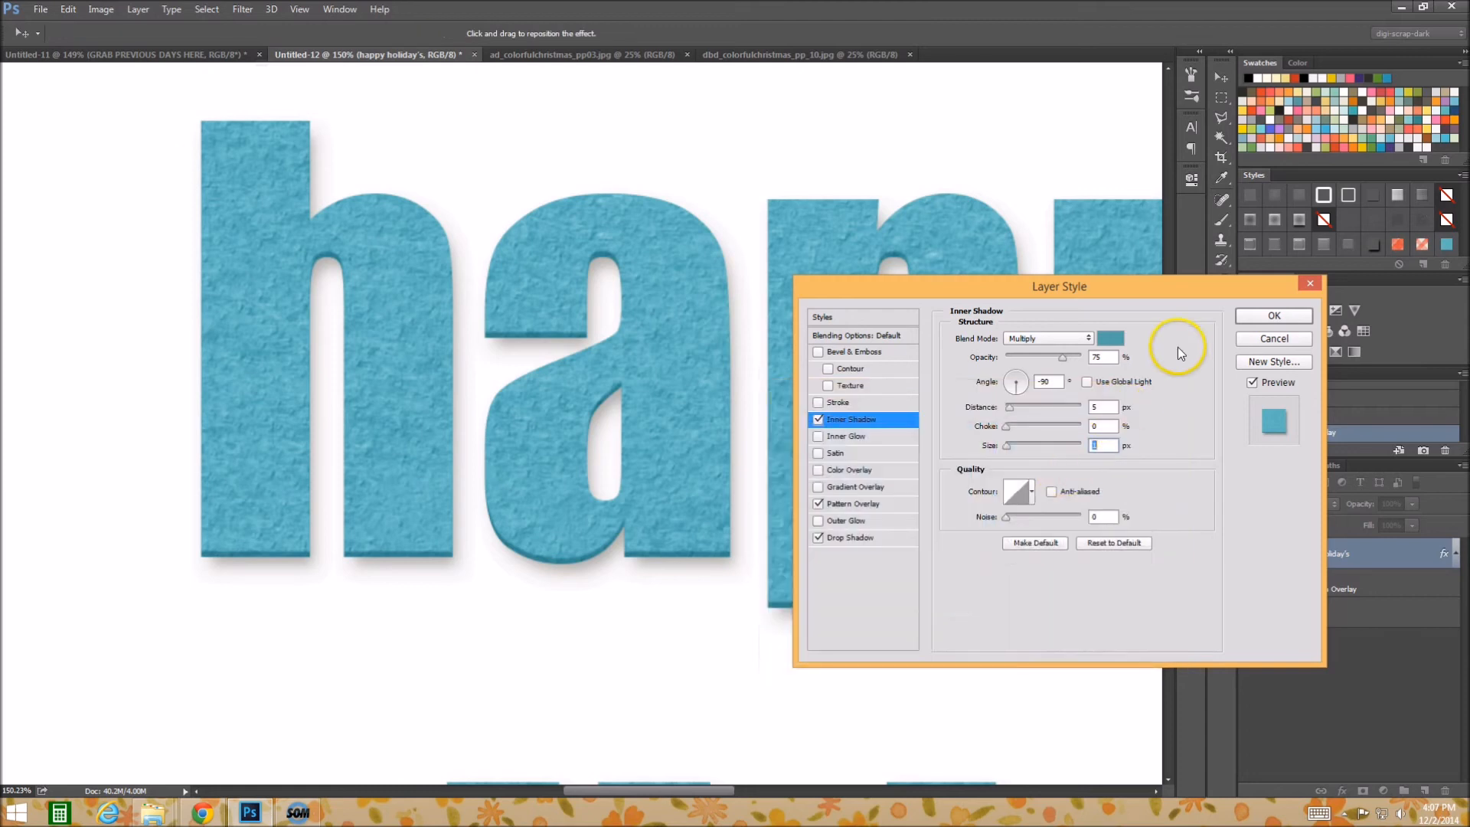
click(1106, 406)
text(8)
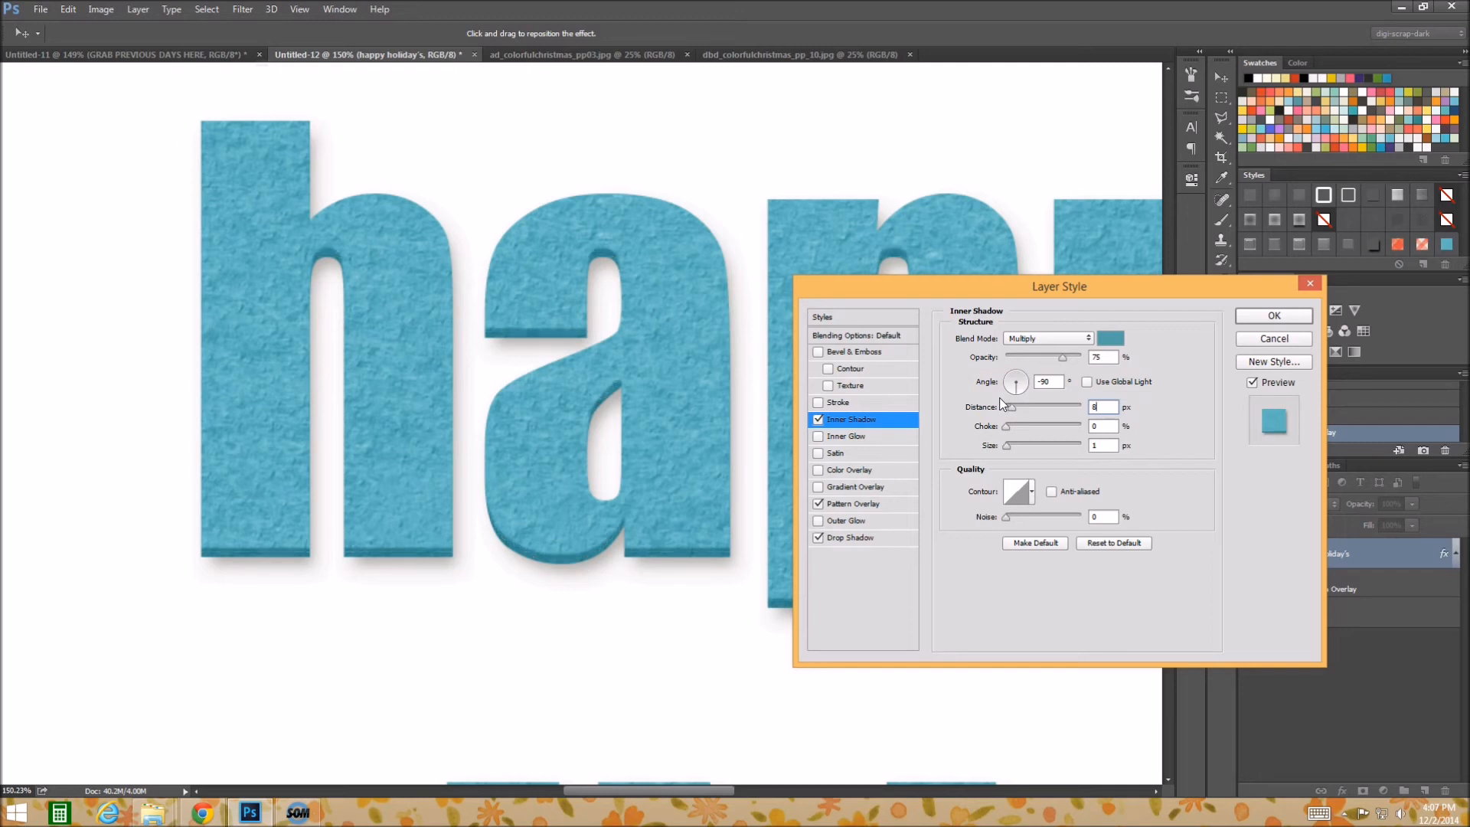
- Enable an Inner Glow on the text with black as its colour and Color Burn as its blend mode
click(875, 439)
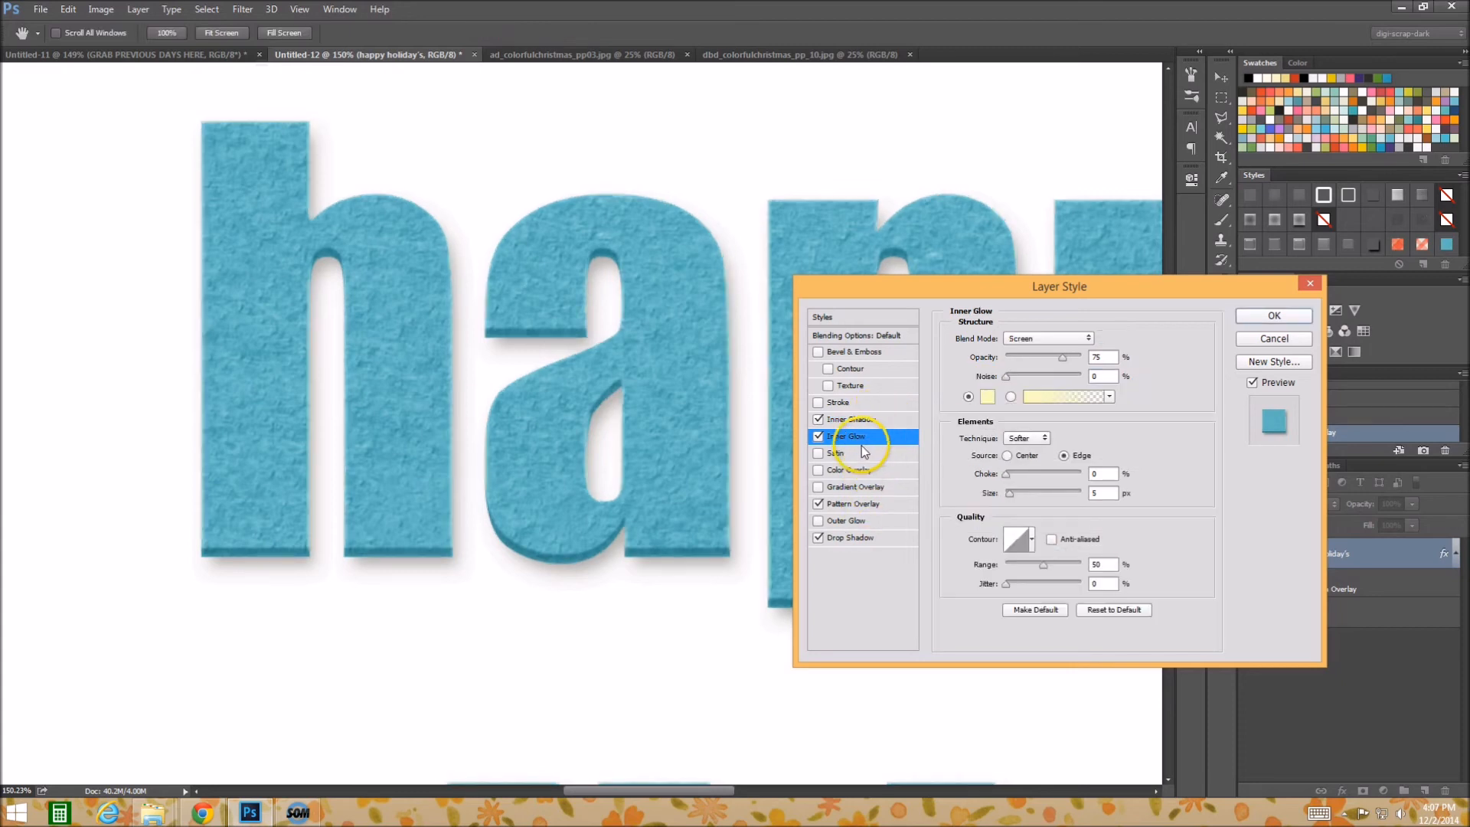
click(993, 398)
drag(572, 455, 536, 506)
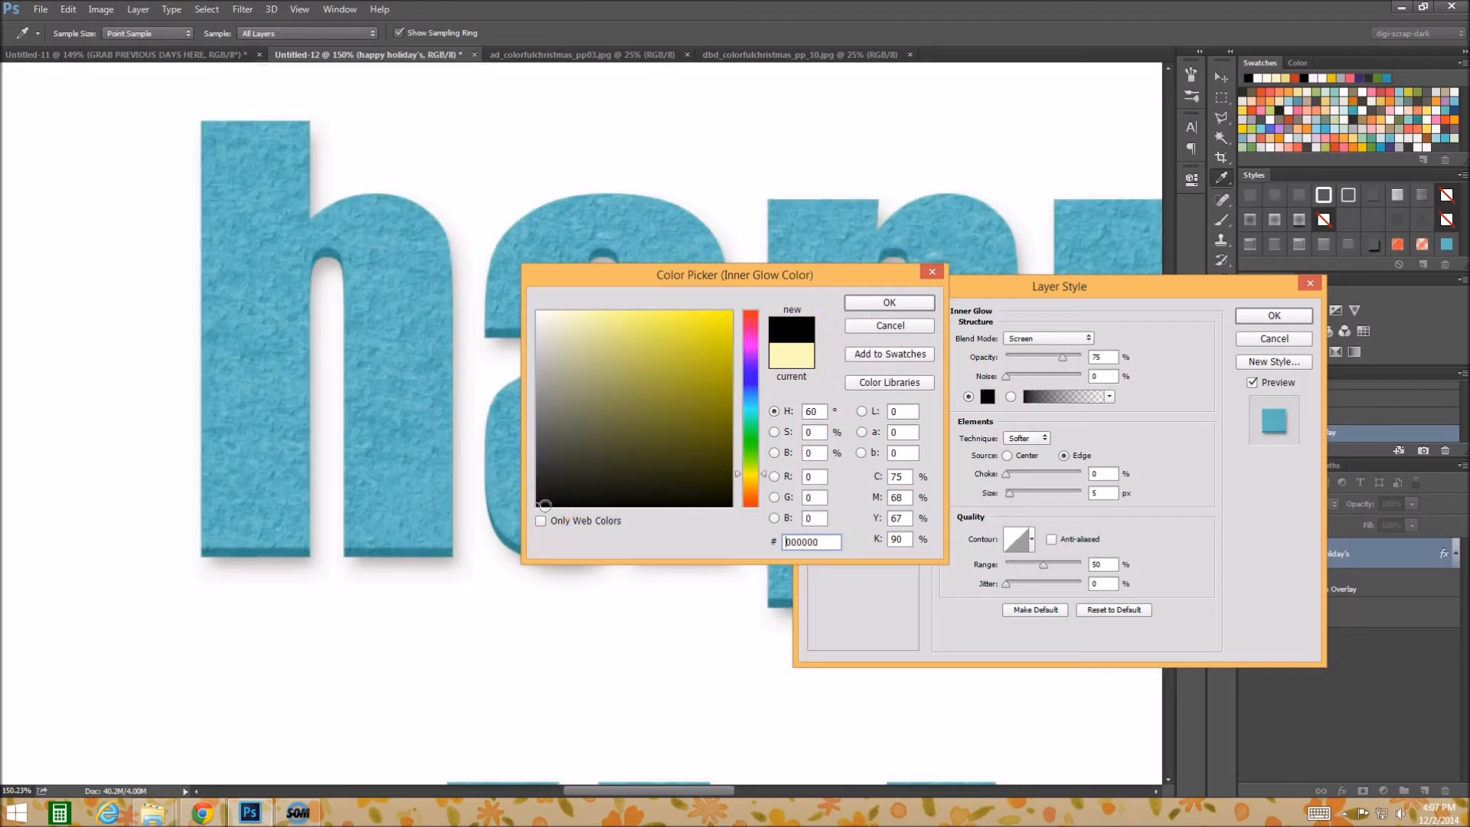
click(886, 302)
click(1011, 337)
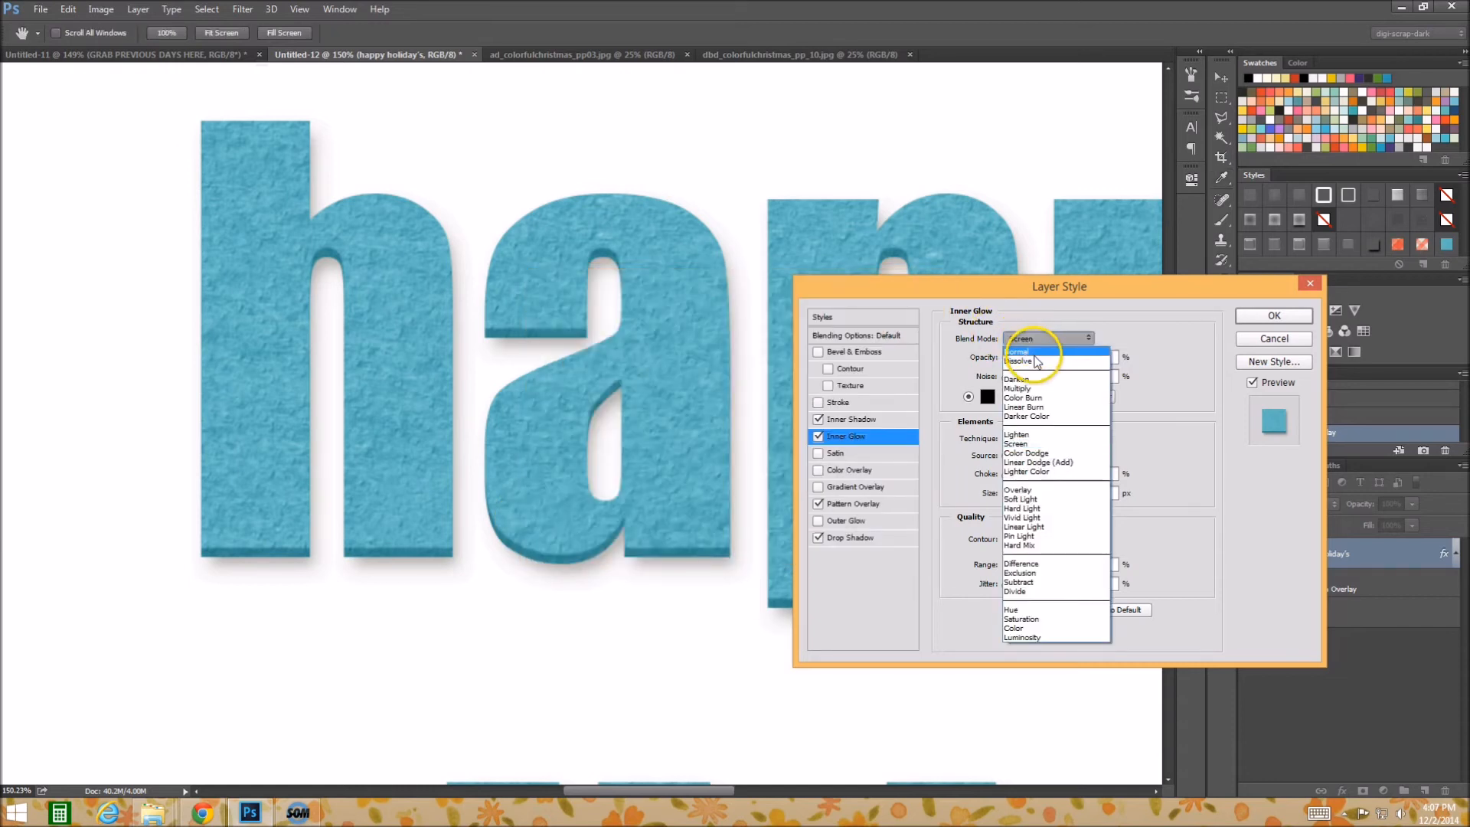
click(1051, 399)
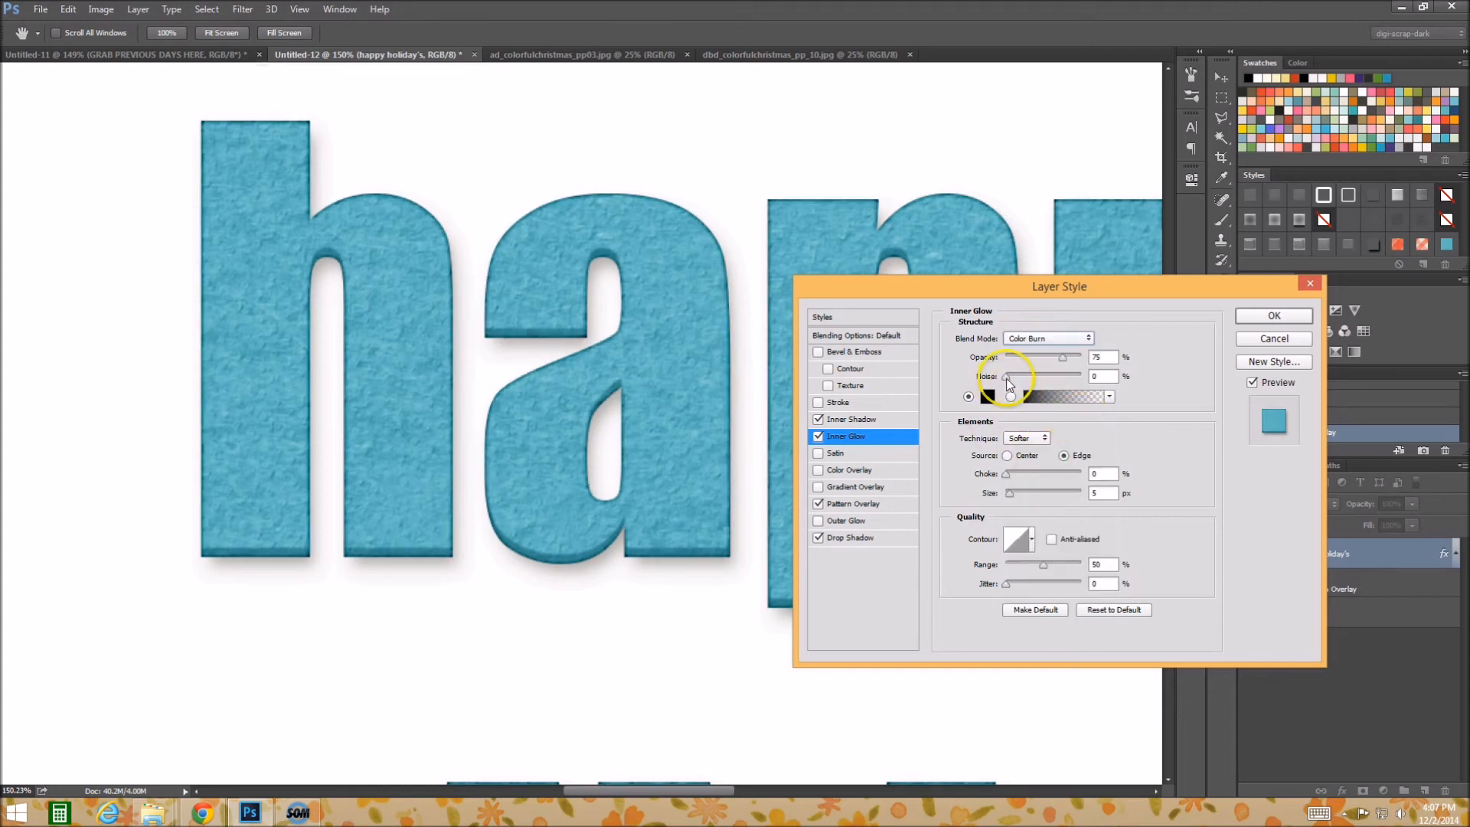
- Set the inner glow's size to 29 px and opacity to 30%, and compare the text with and without the glow
drag(1011, 495, 1012, 495)
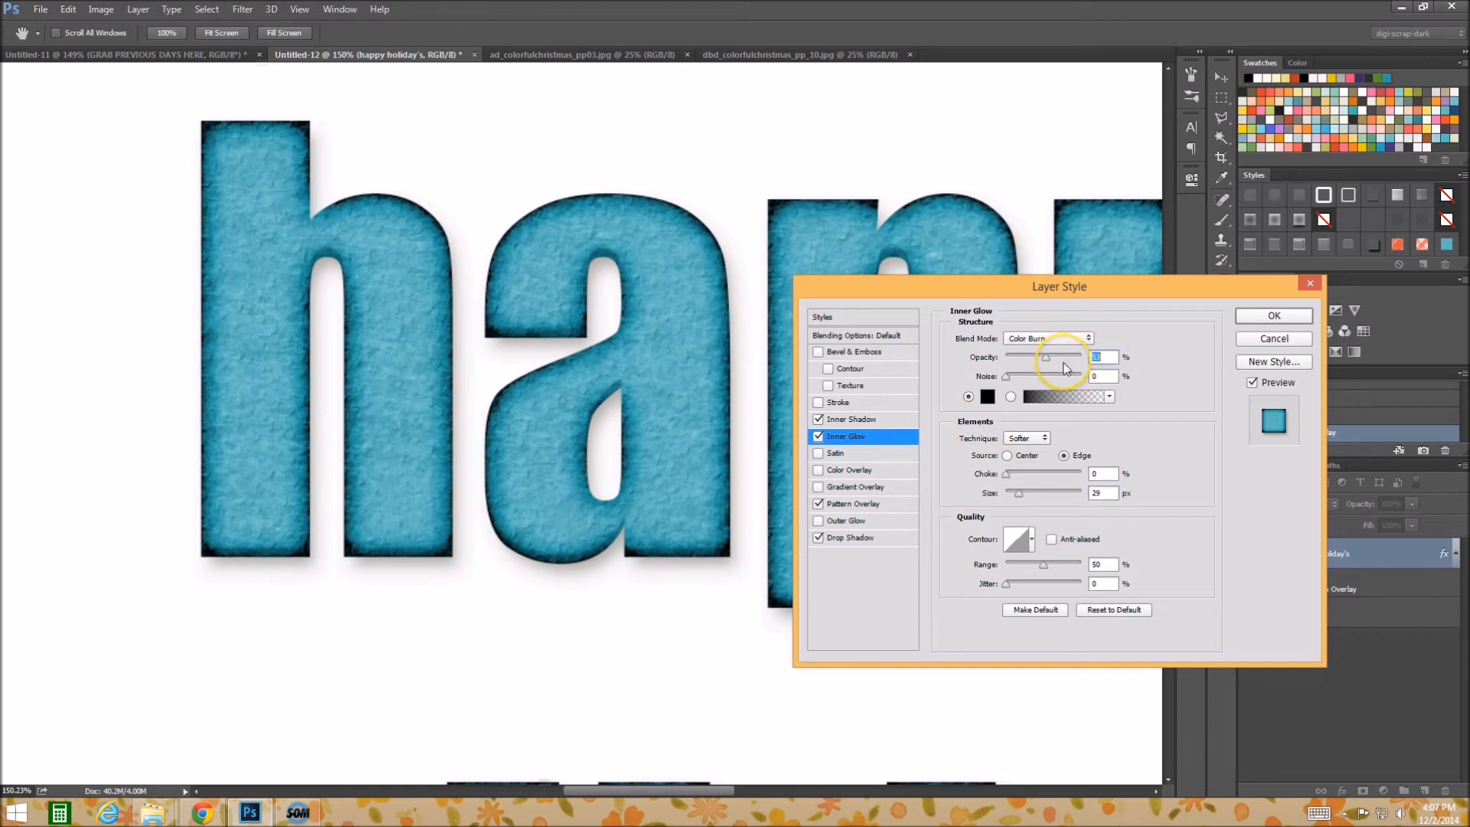
key(shift+Down)
key(shift+Down)
key(shift+Down)
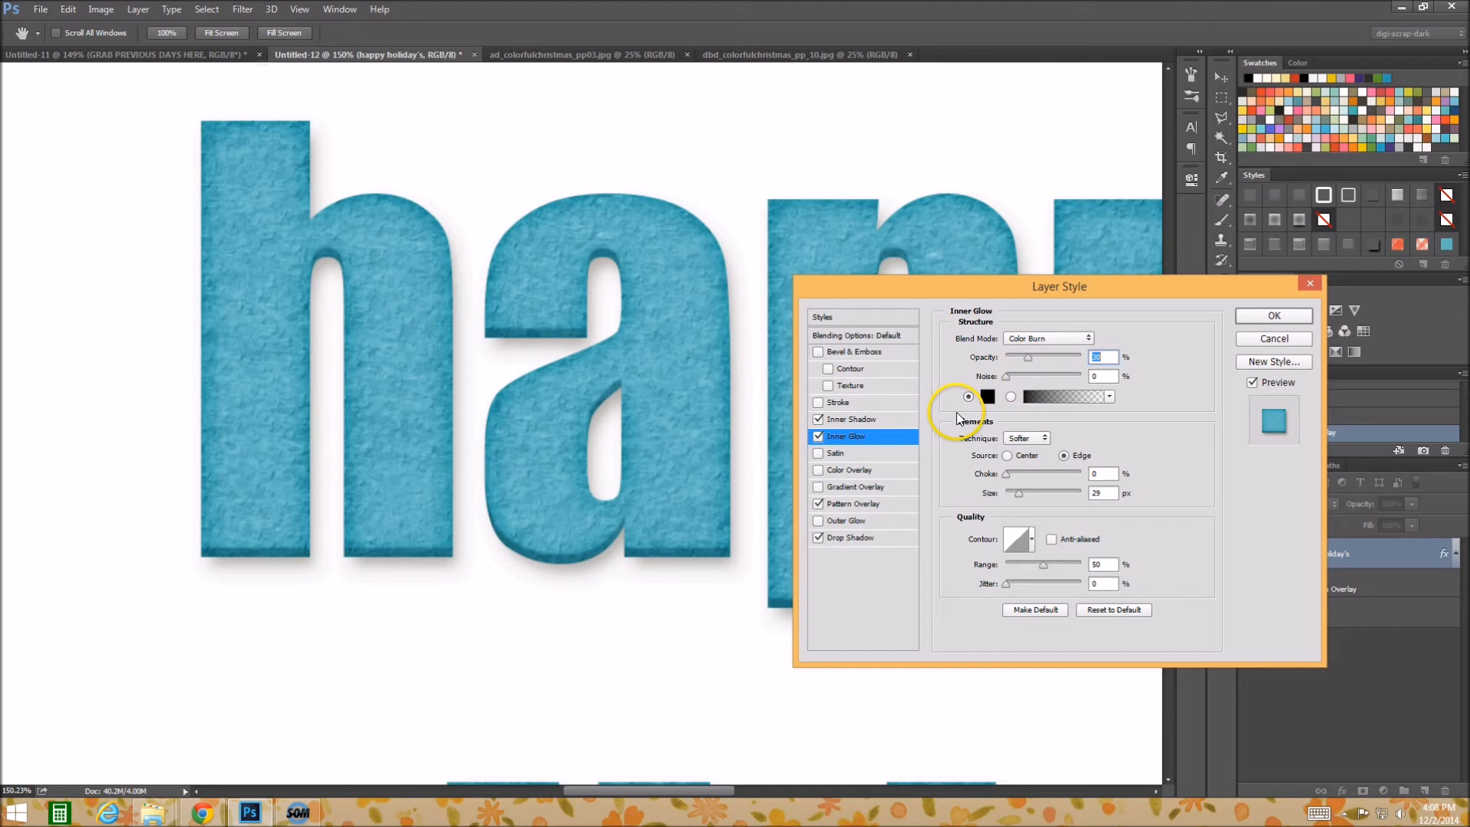
click(819, 438)
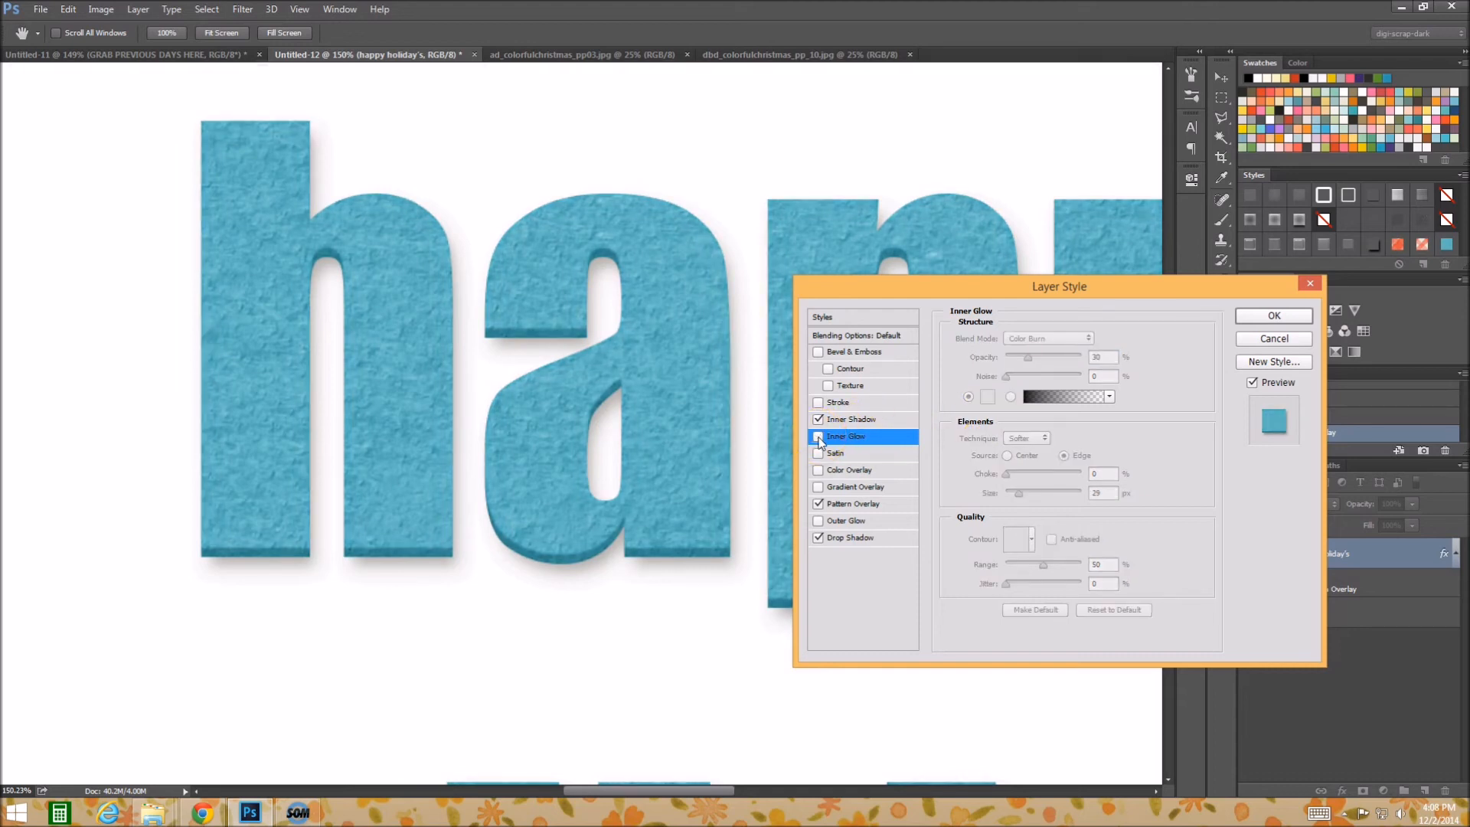
click(818, 437)
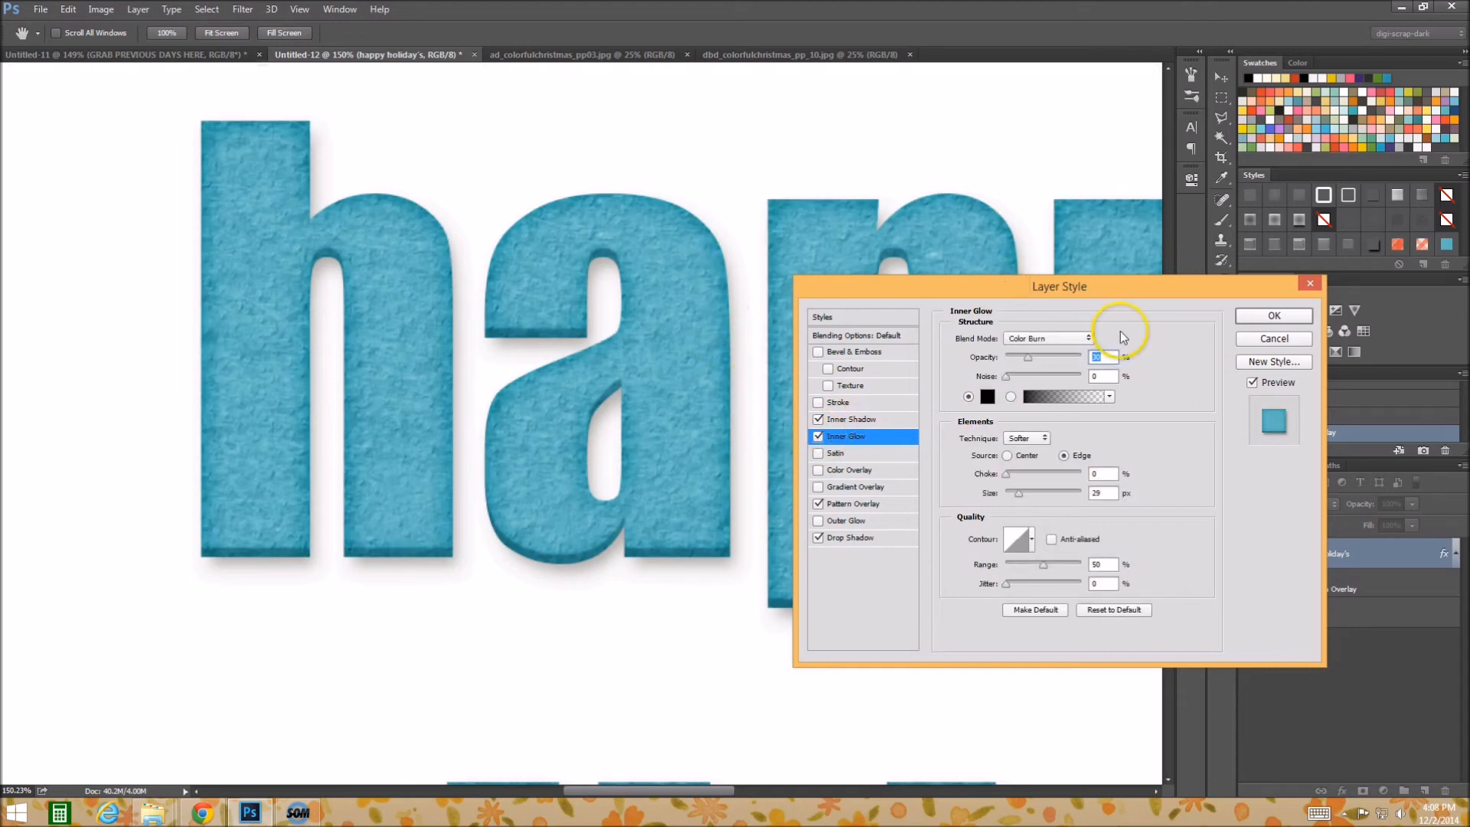
- Save the combined teal effects as a new style named "teal chipboard" and apply the layer style to the text
click(1274, 362)
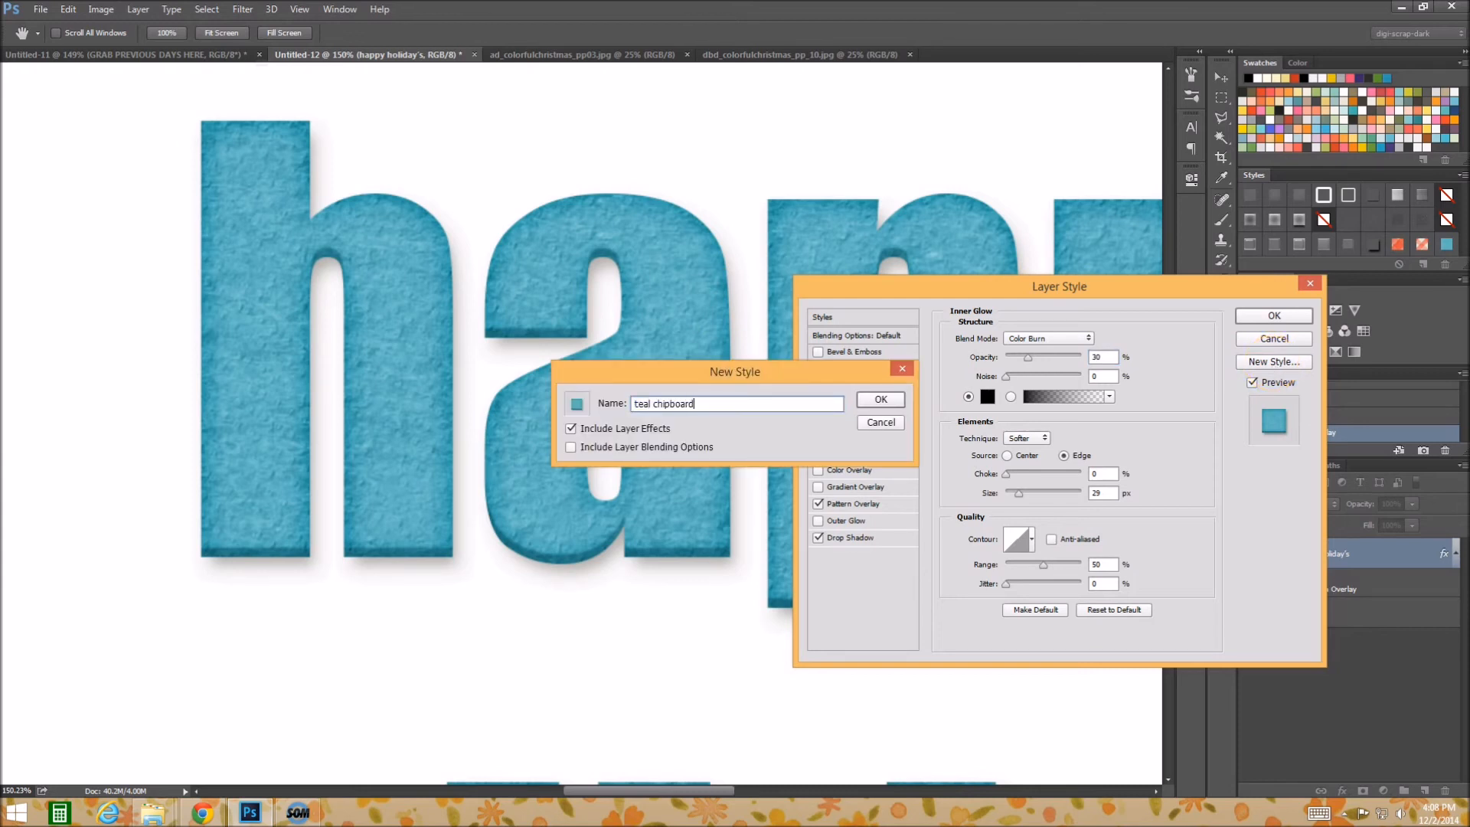
text(shadow)
key(Return)
click(1286, 311)
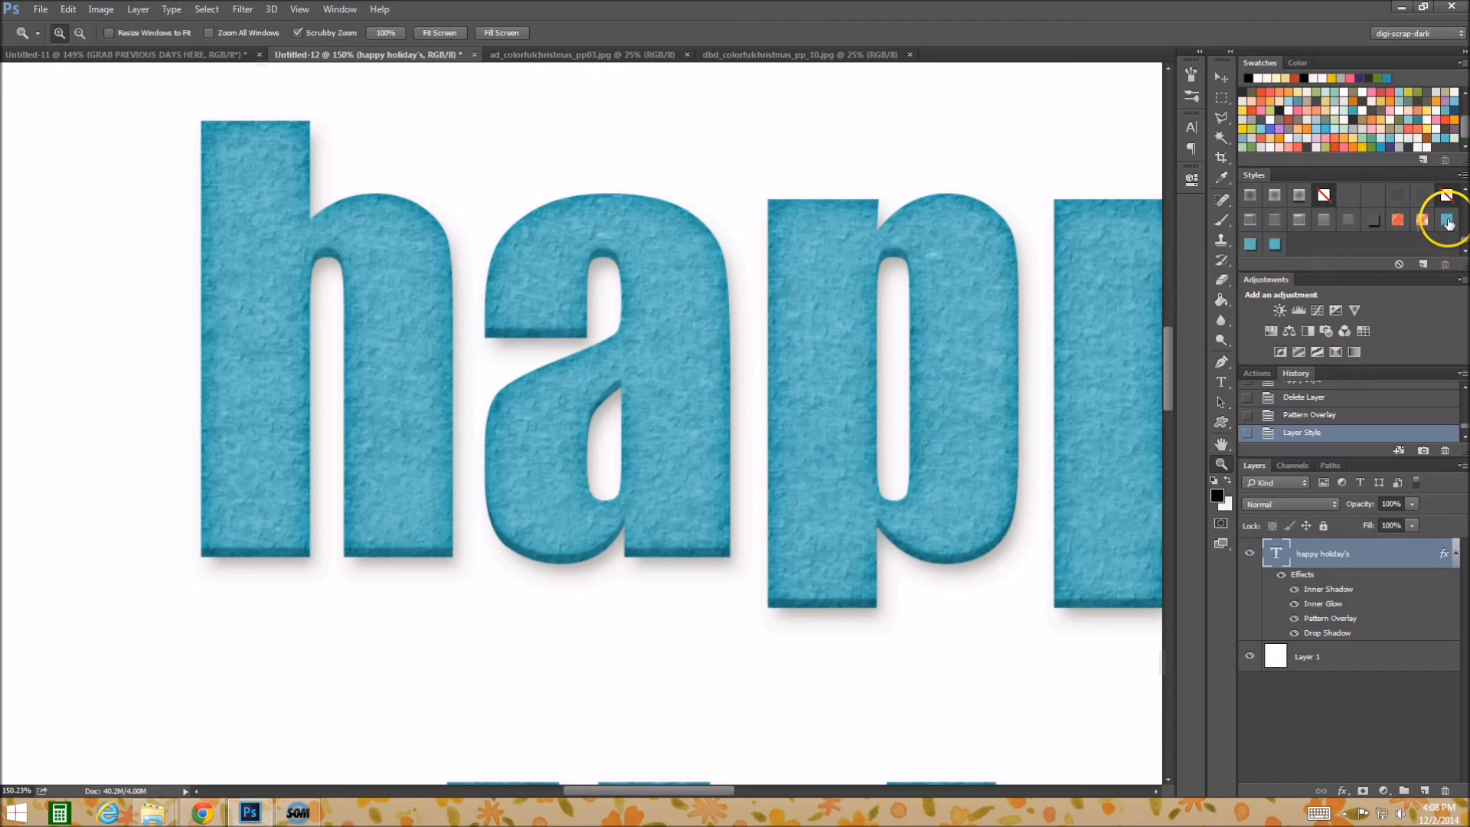
- Compare the three saved teal styles on the text by applying plain paper, the shadowed version and finally chipboard, and inspect the lettering
click(1446, 221)
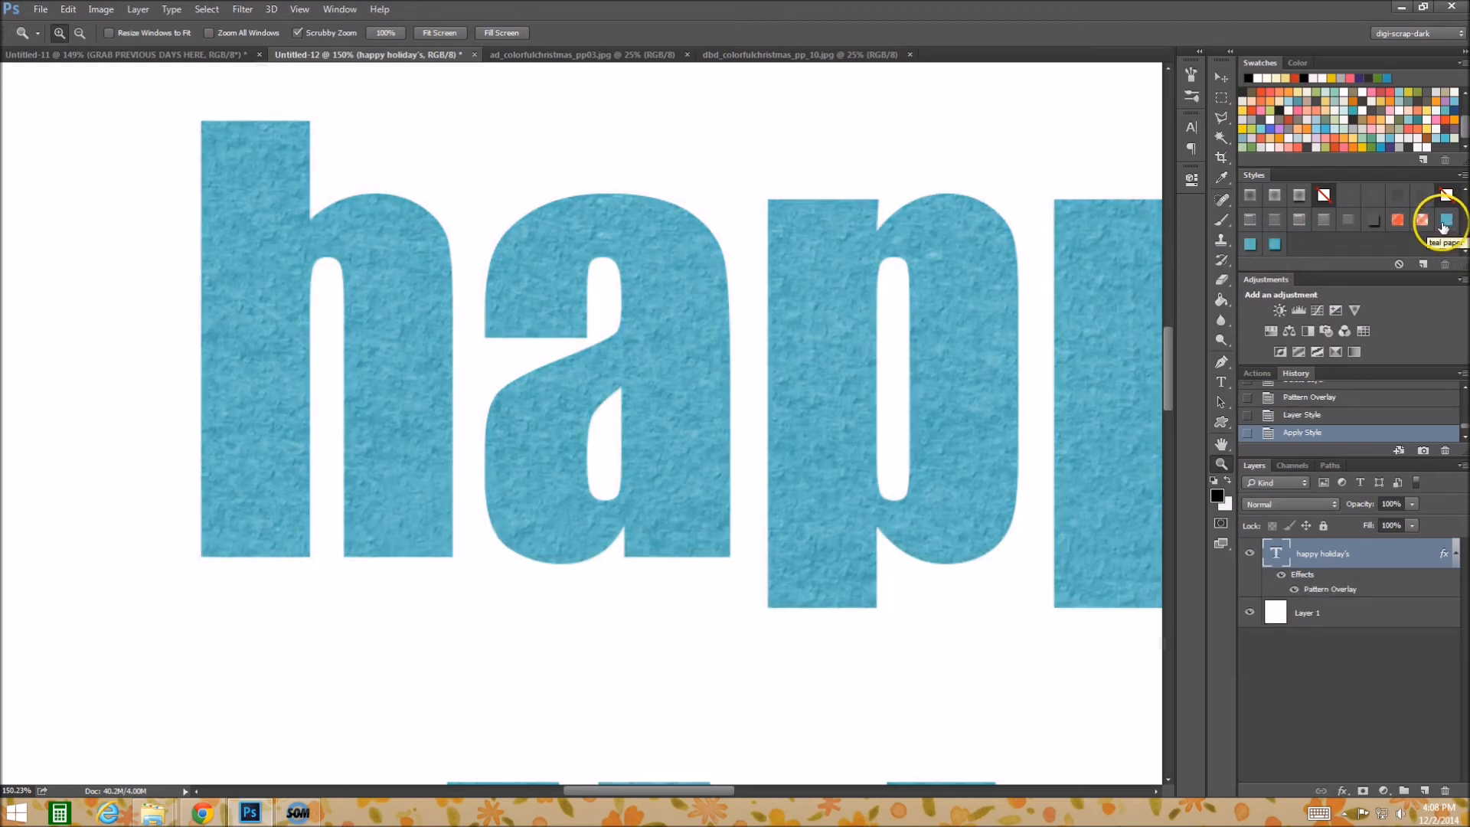
click(1249, 245)
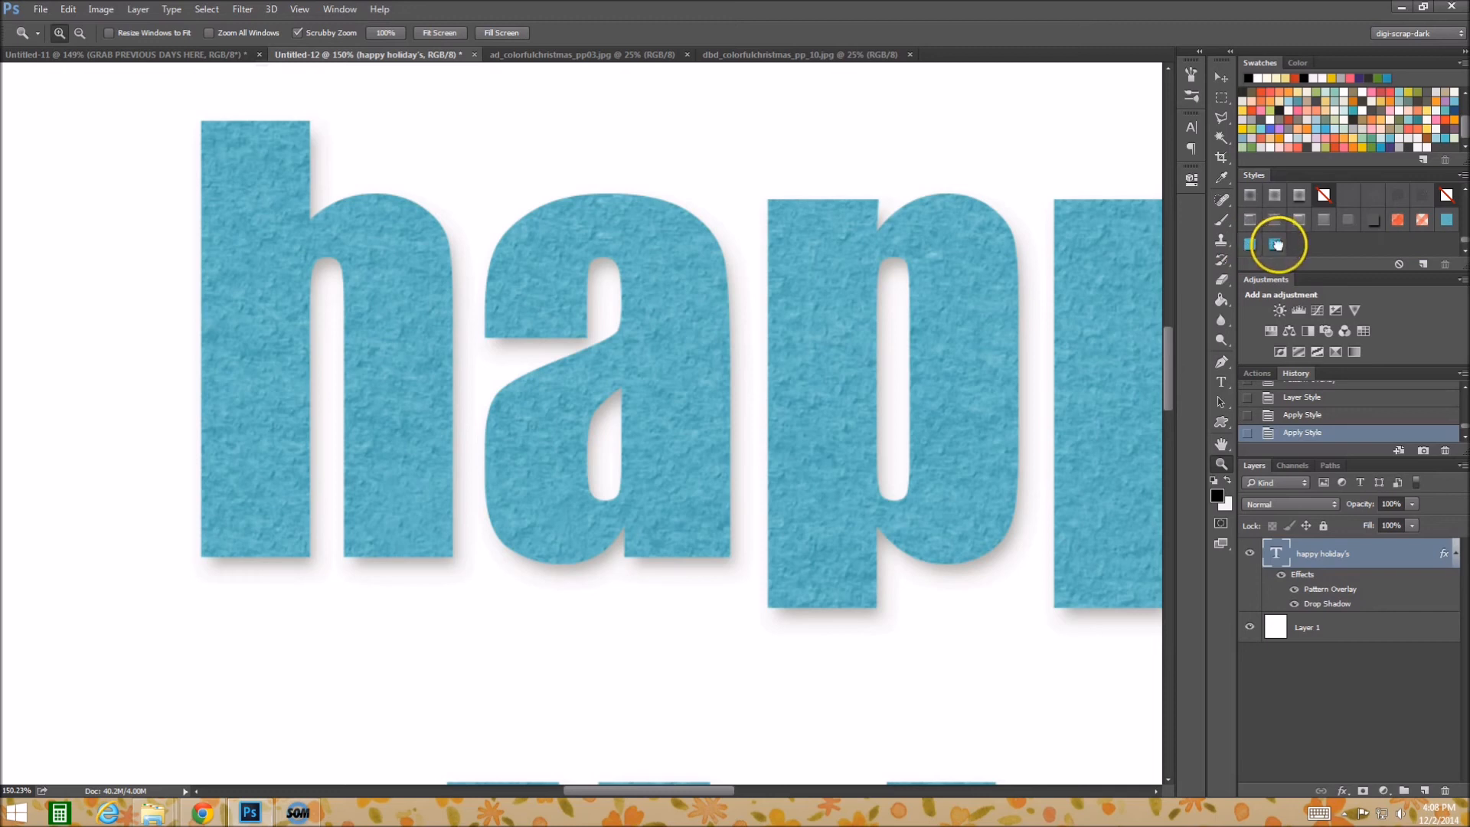
click(1276, 244)
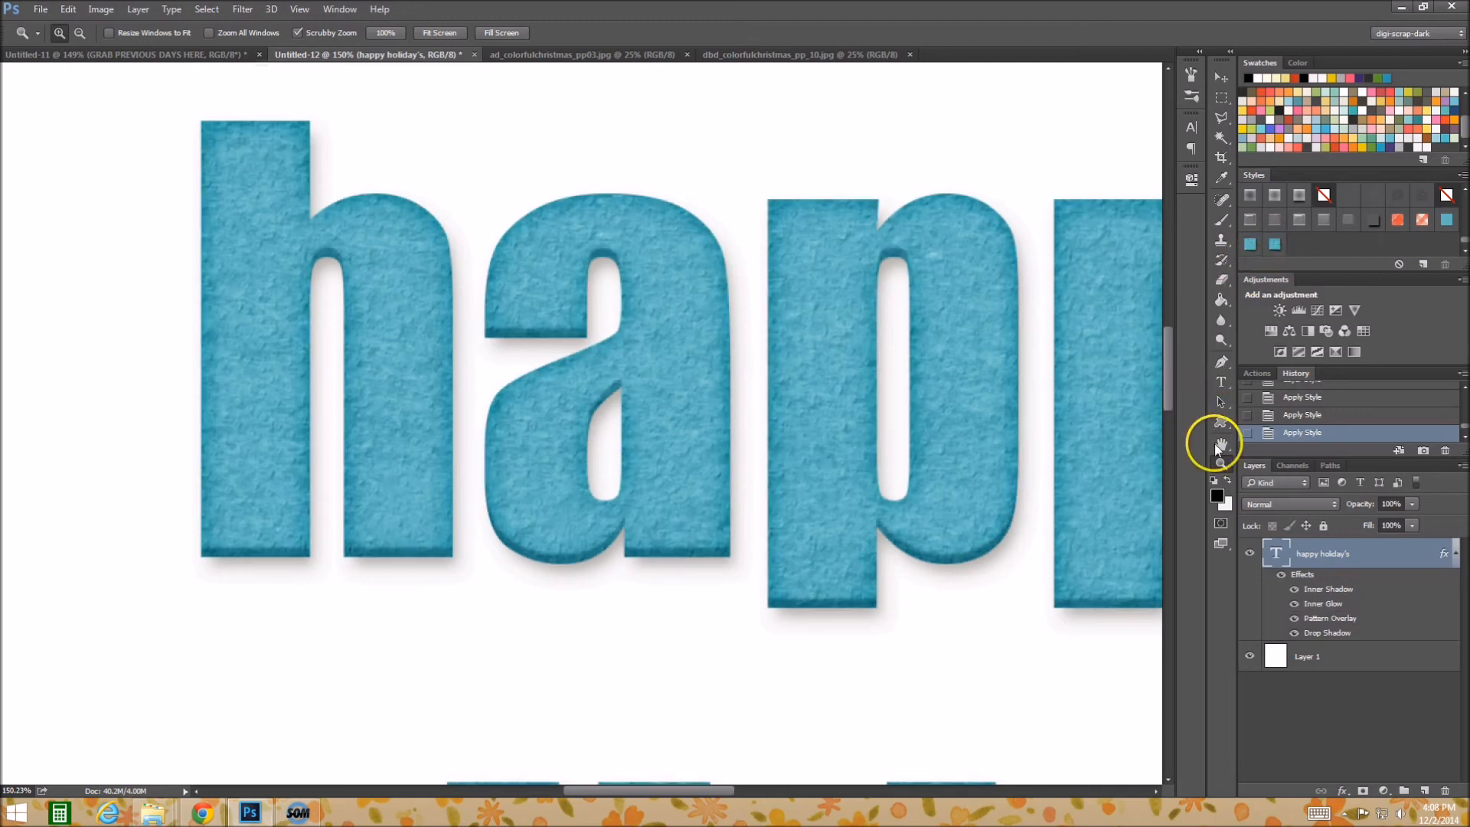
drag(908, 346, 935, 371)
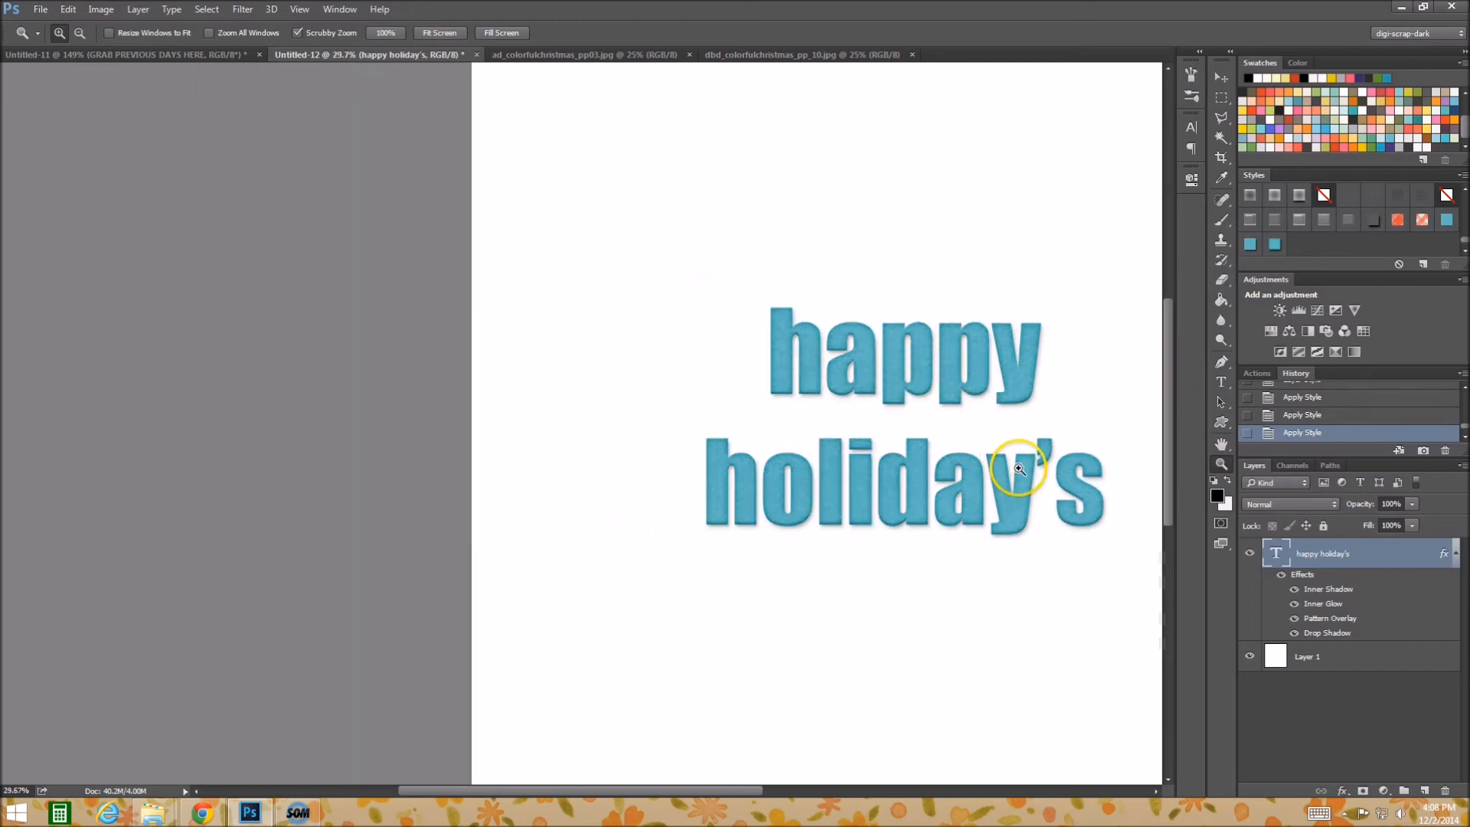
drag(1019, 469, 1026, 462)
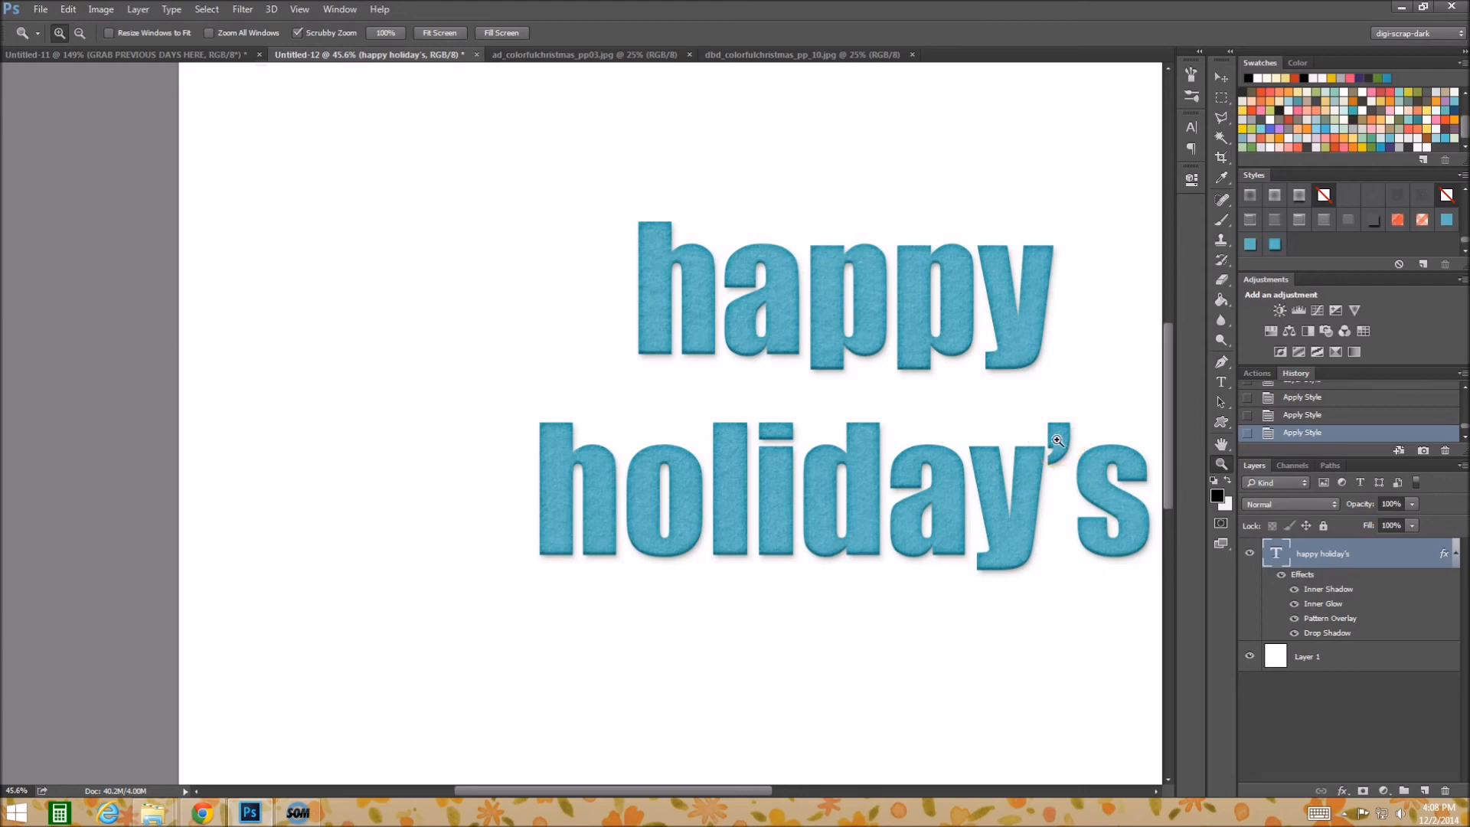
drag(856, 504, 852, 502)
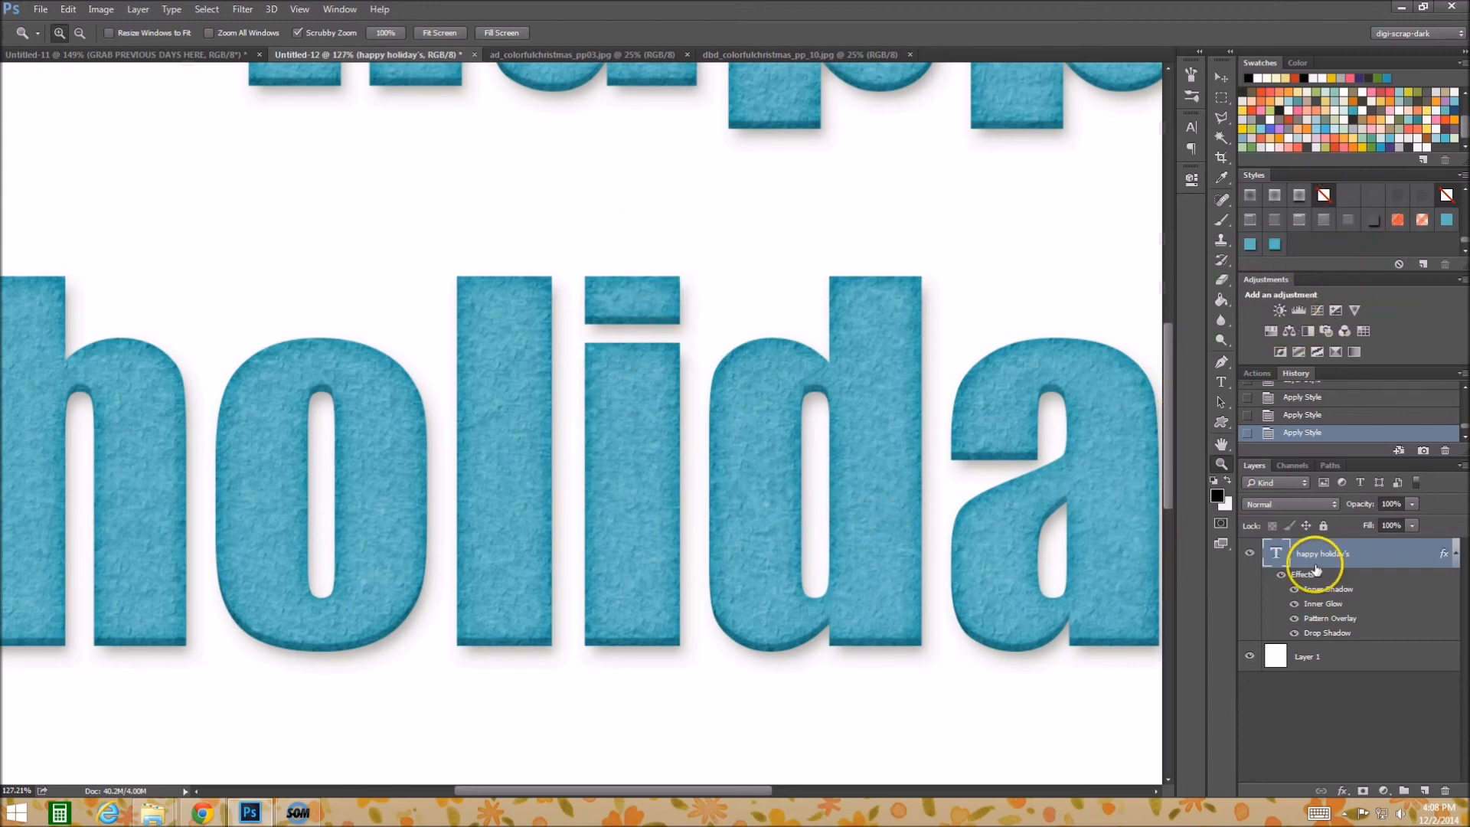
- Replace the text's teal pattern overlay with the red gingham pattern, leaving Bevel & Emboss disabled
double_click(1407, 556)
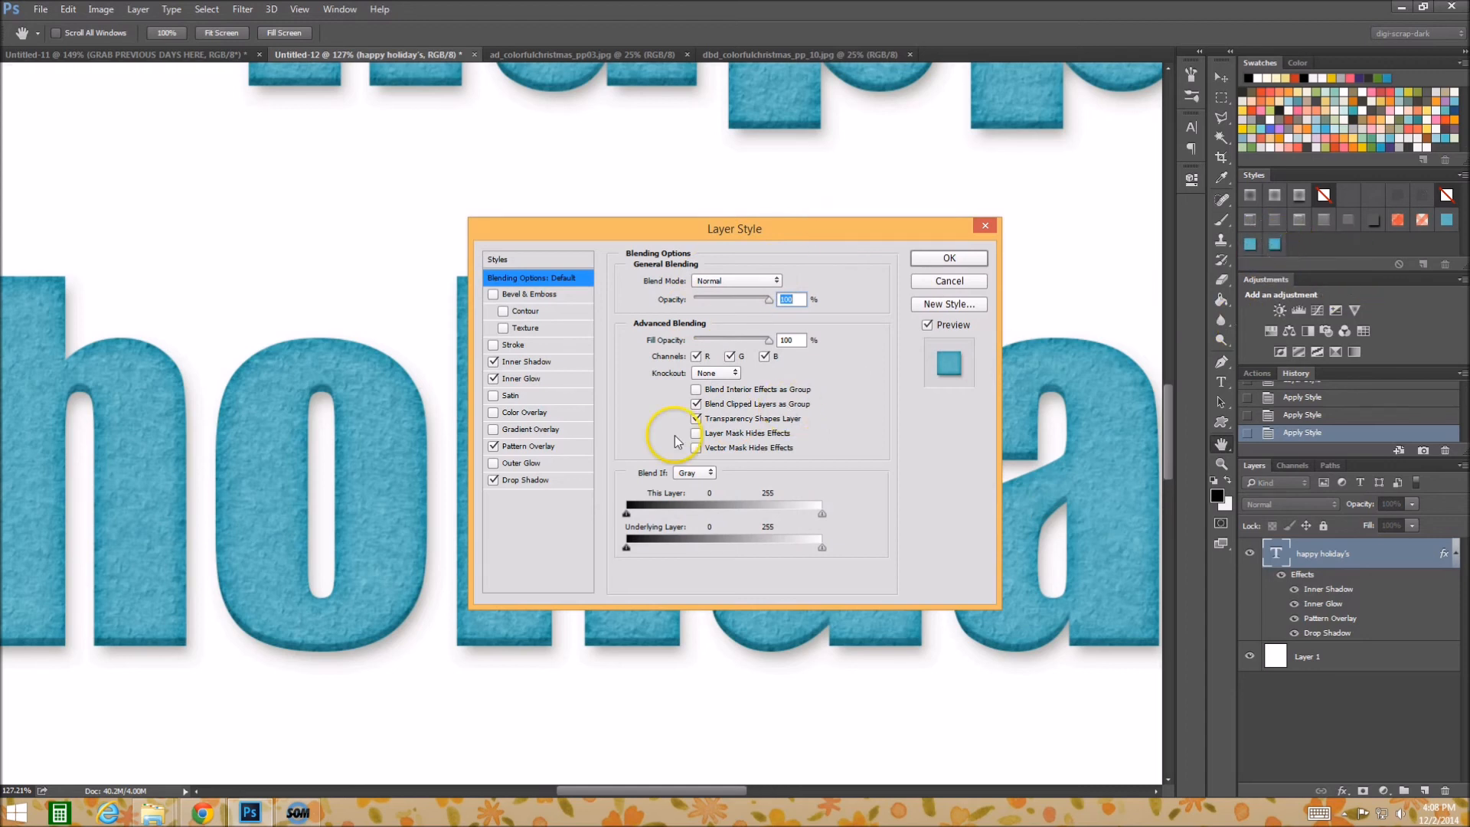
click(548, 449)
click(700, 335)
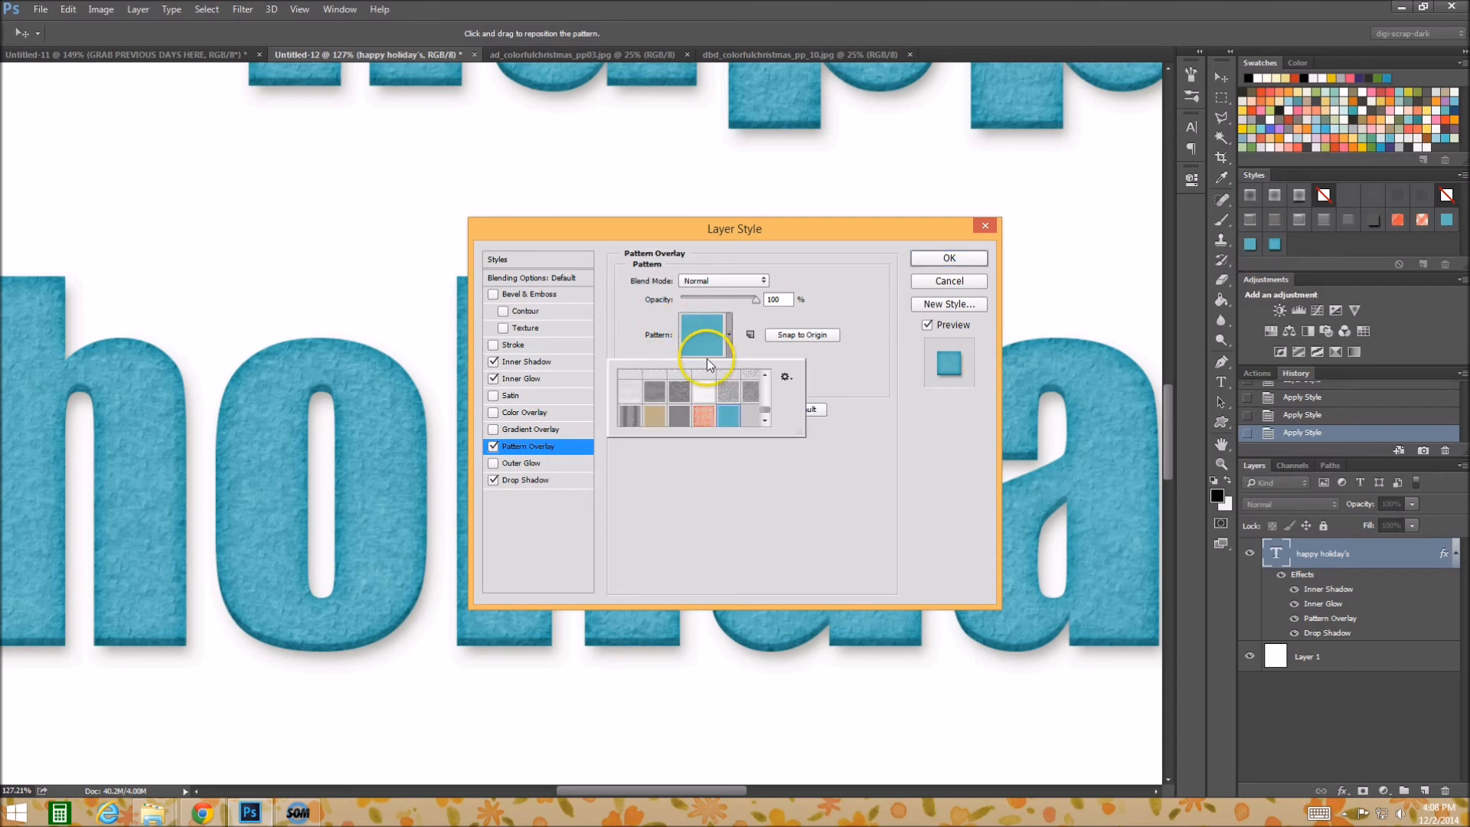
click(700, 417)
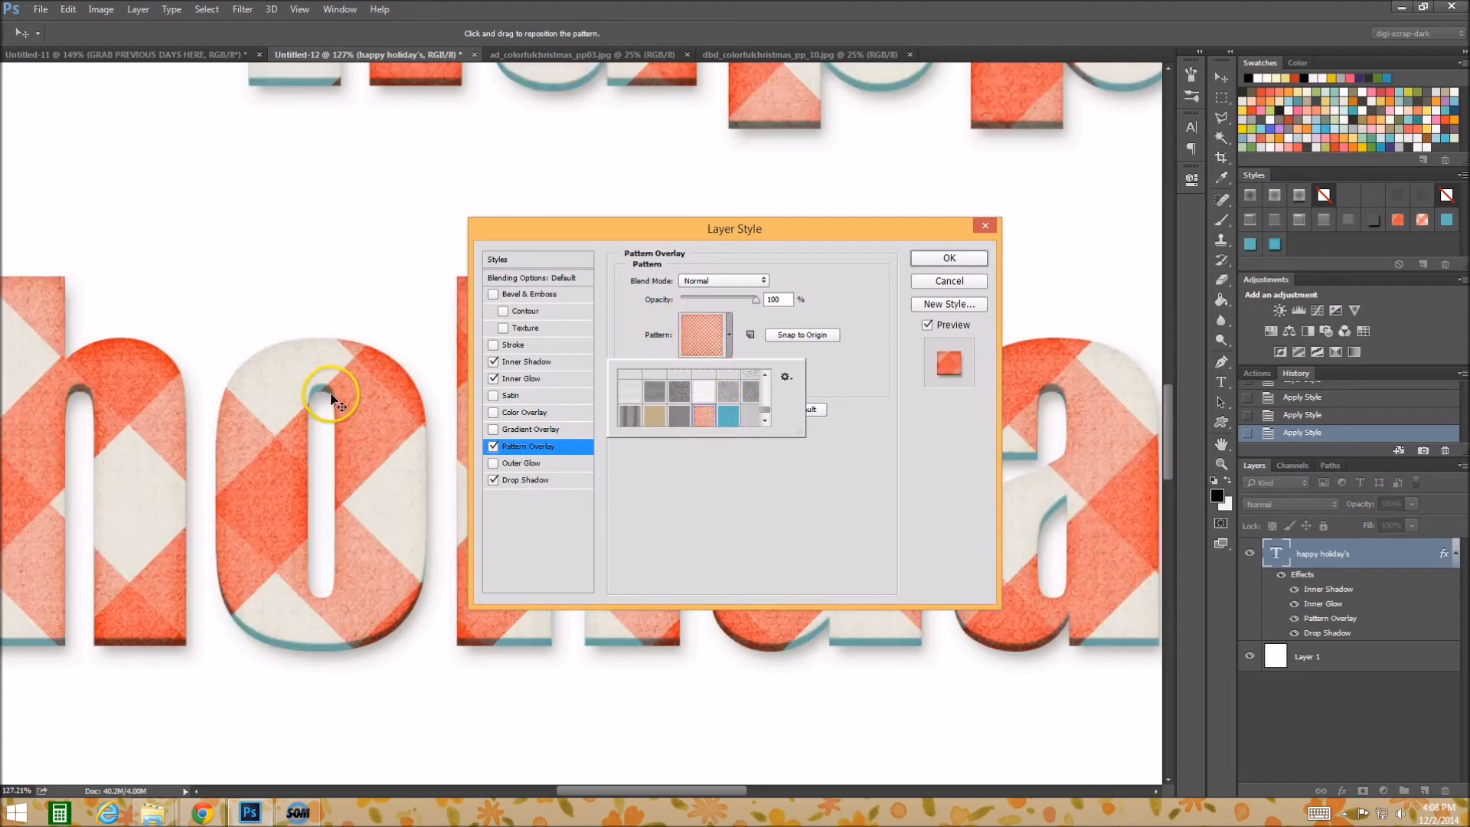
click(567, 328)
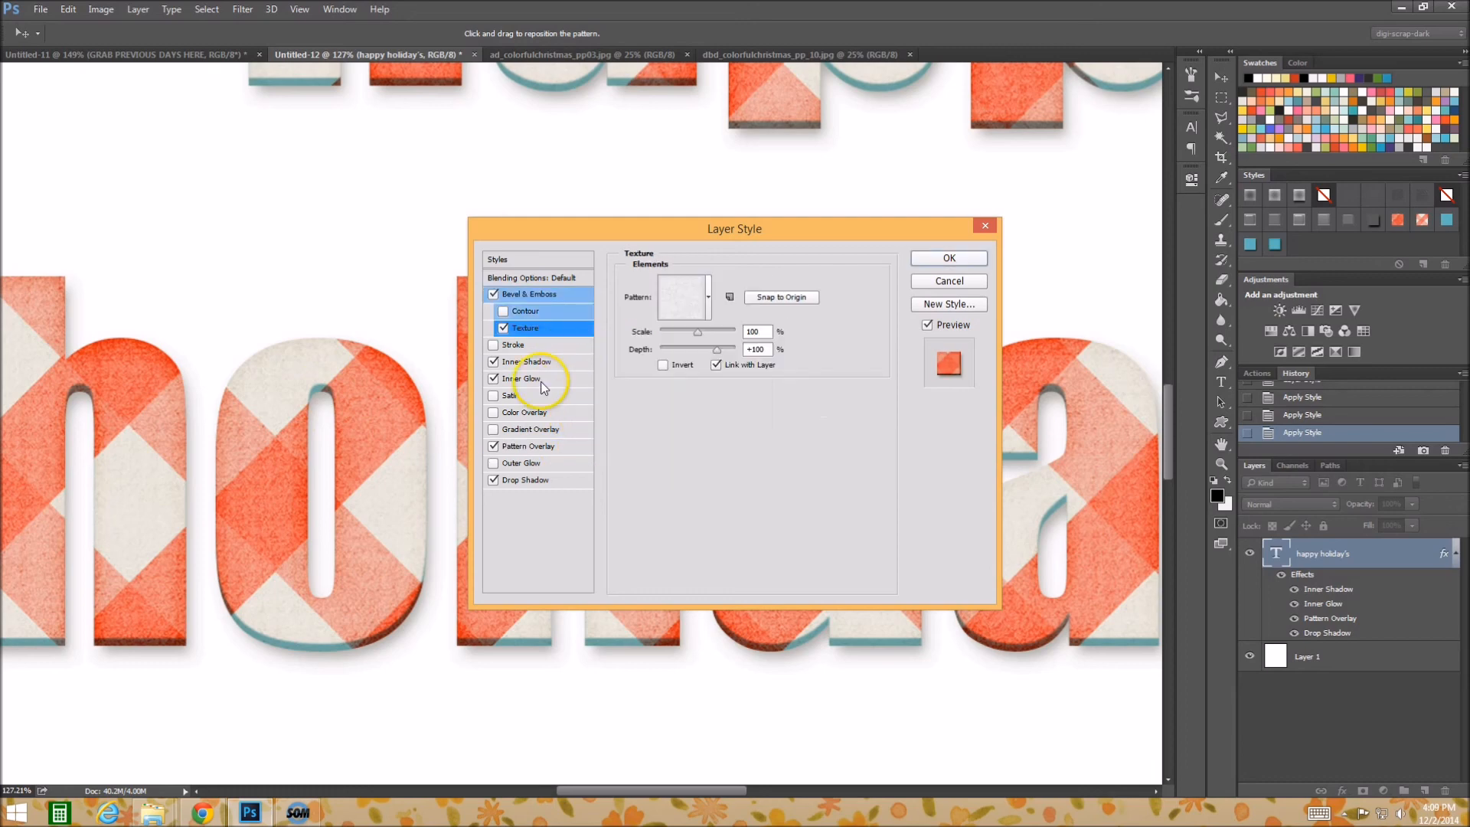
click(493, 295)
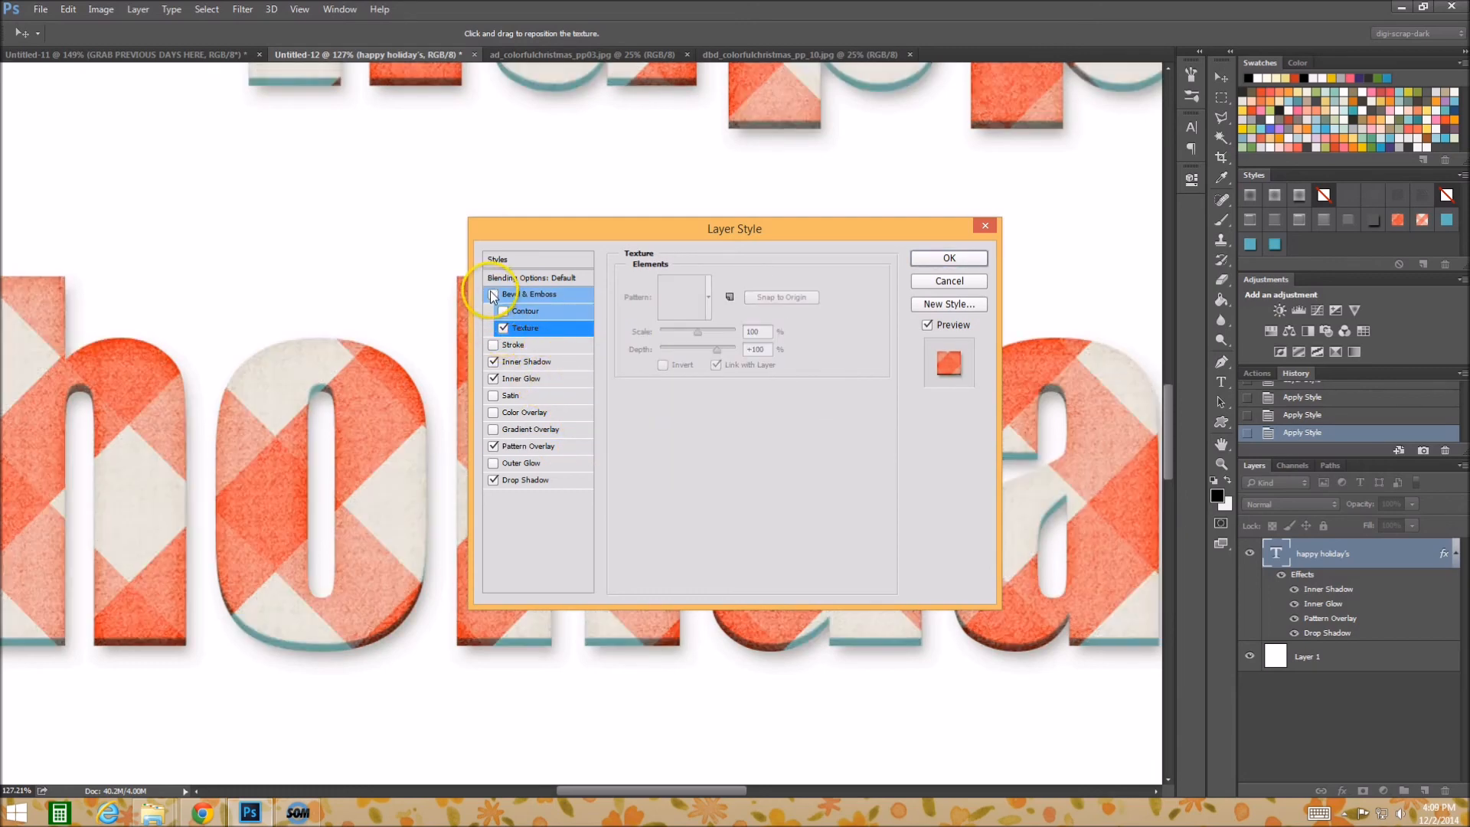
- Recolour the inner shadow to the warm grey-beige #bdb7ad to match the gingham
click(559, 361)
click(780, 281)
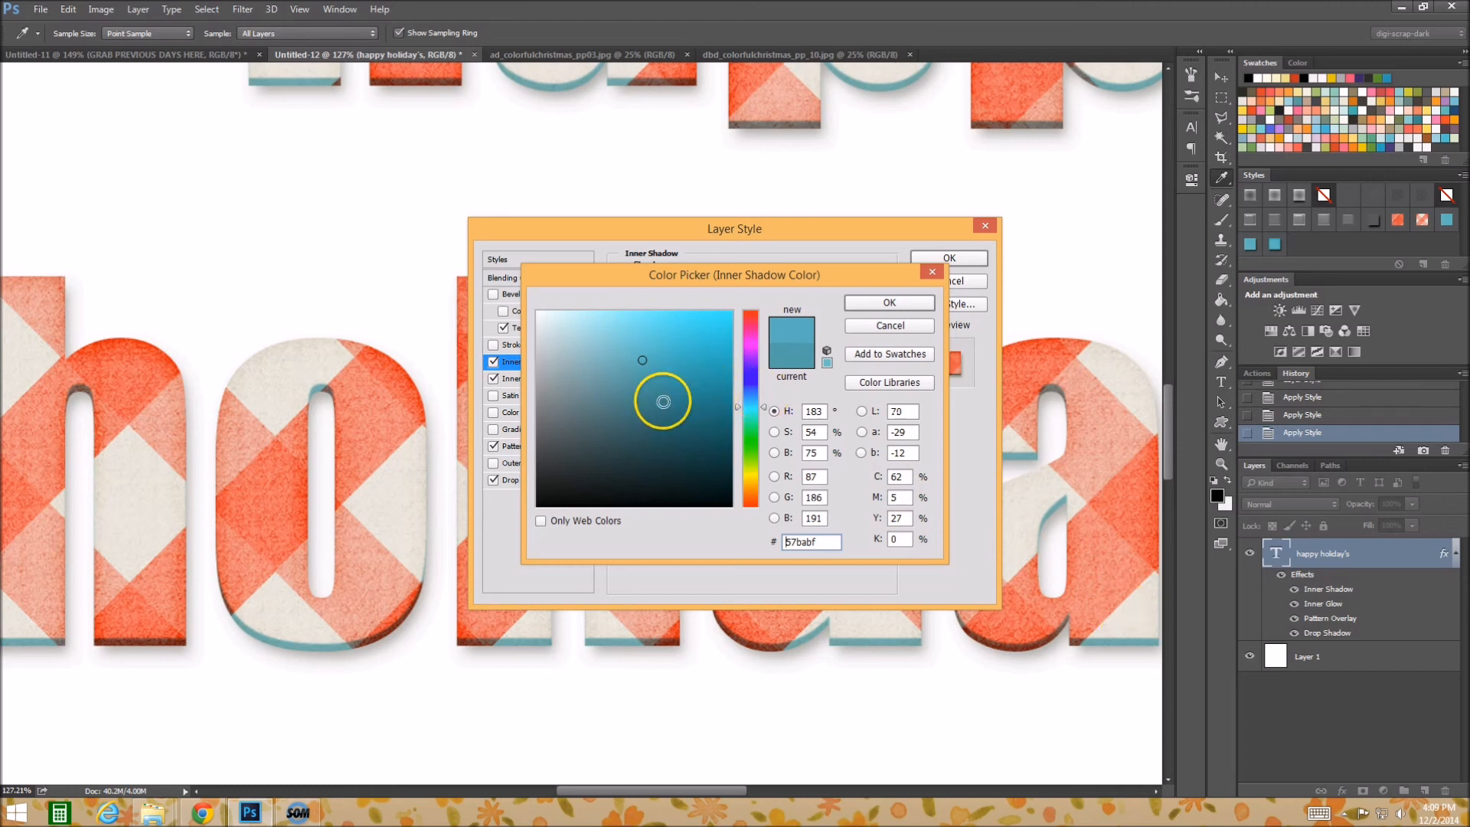
click(754, 492)
mouse_move(607, 452)
mouse_down()
mouse_move(577, 486)
mouse_move(566, 473)
mouse_move(563, 359)
mouse_move(552, 361)
mouse_up()
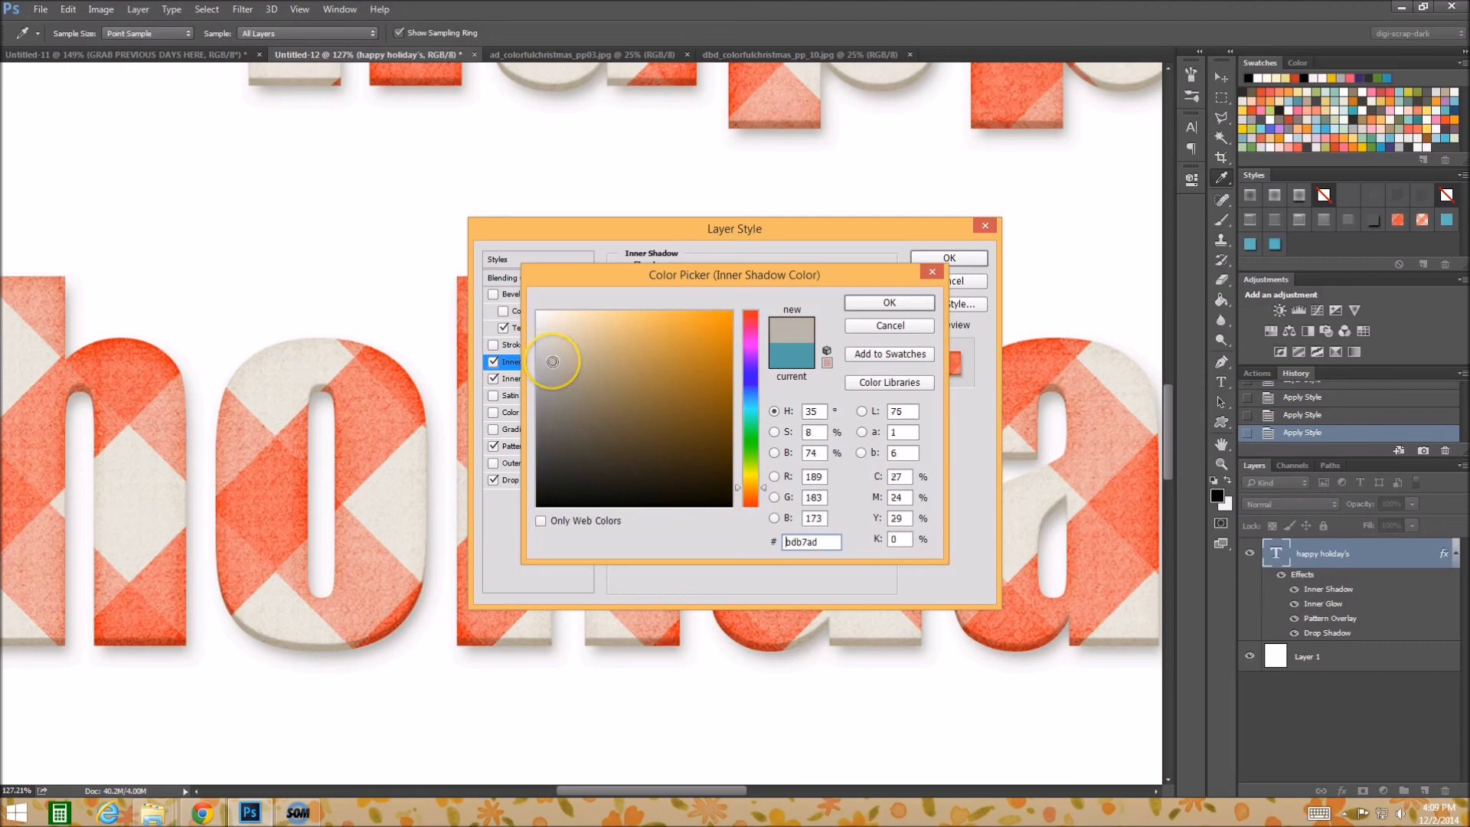
click(885, 301)
drag(754, 225, 803, 292)
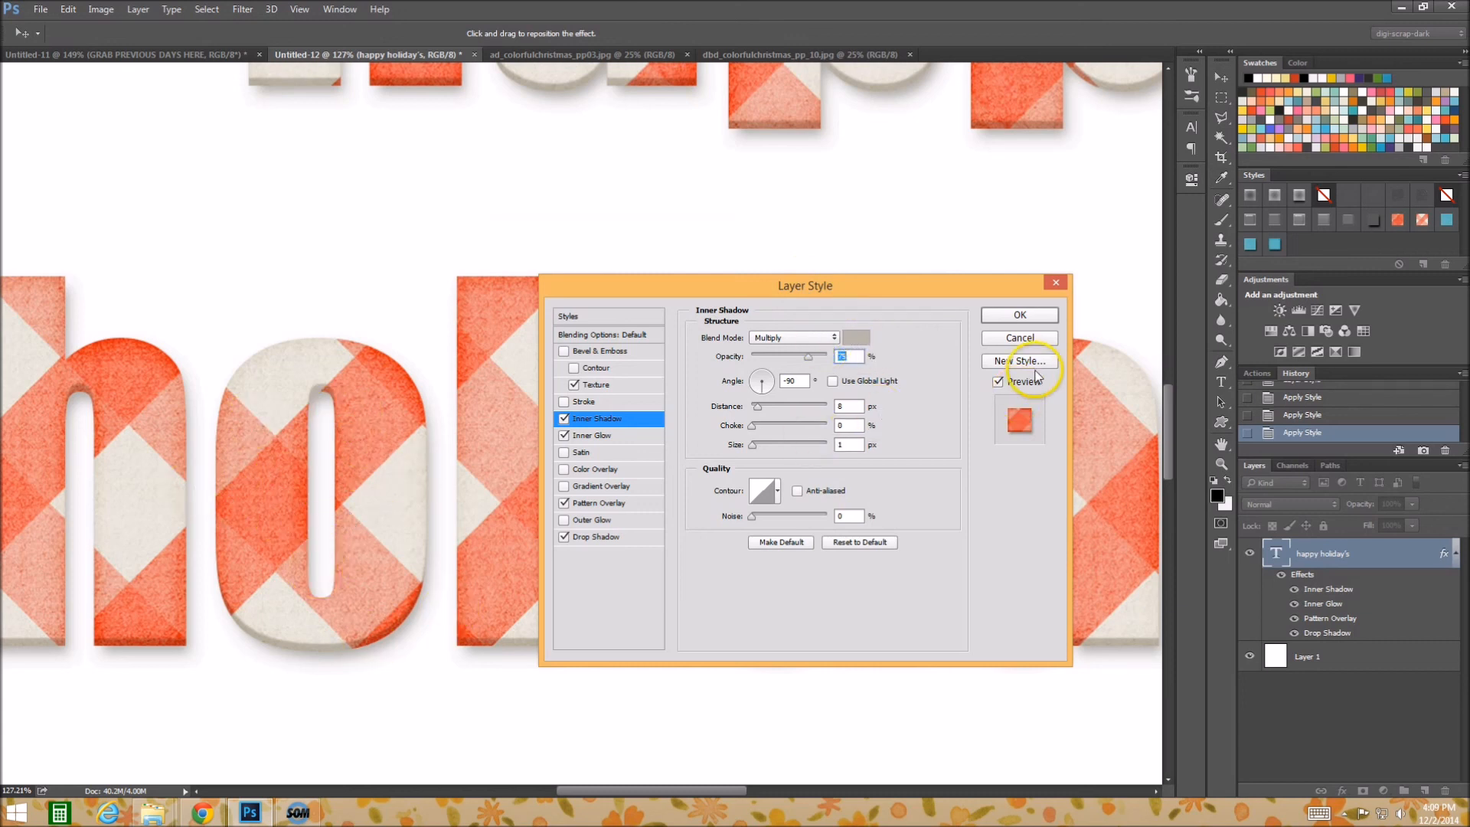
- Save the effects as a new style named "red gingham chipboard" and apply the layer style to the text
click(1021, 362)
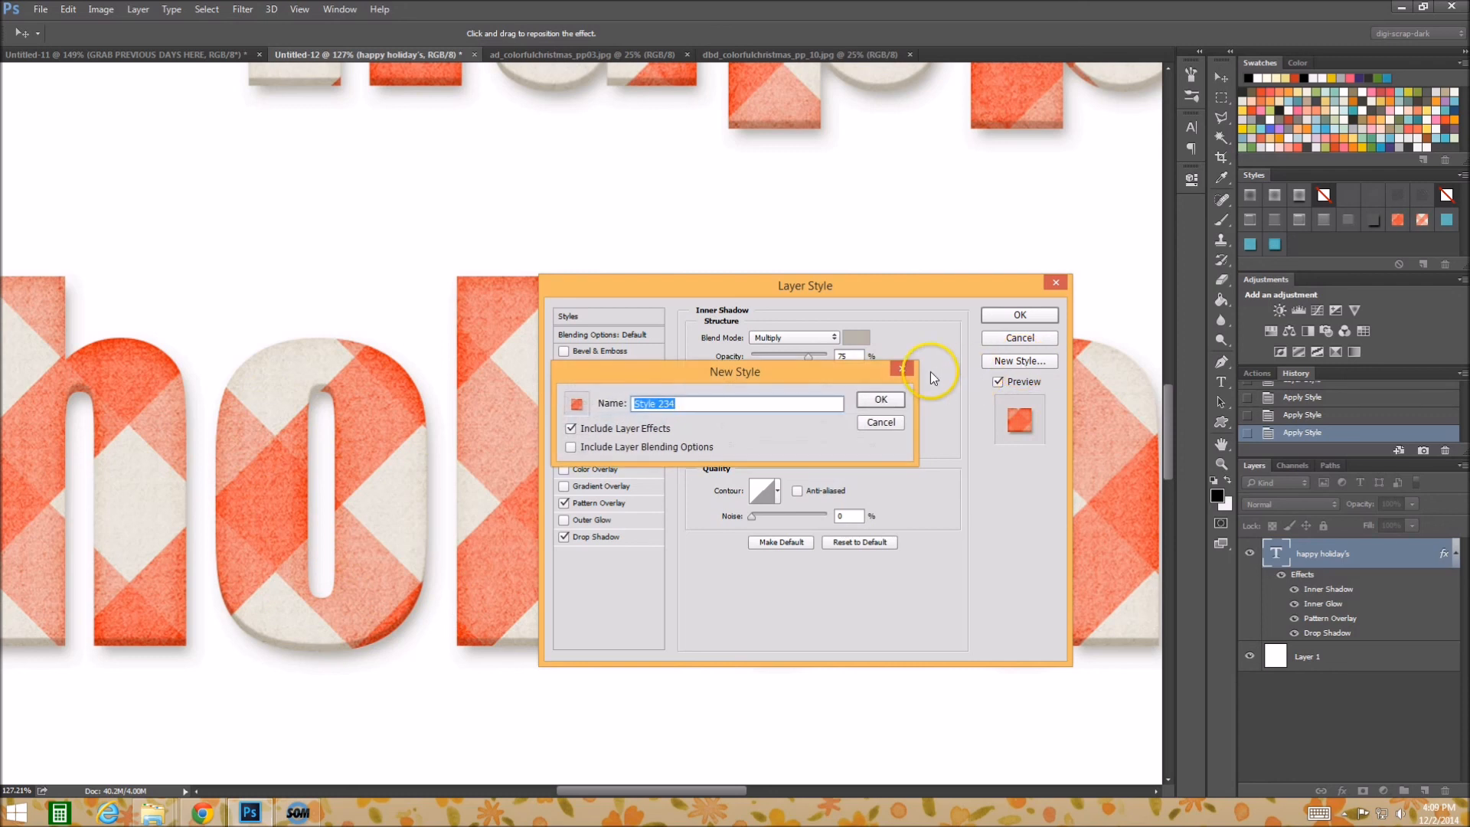
text(red gingham chi)
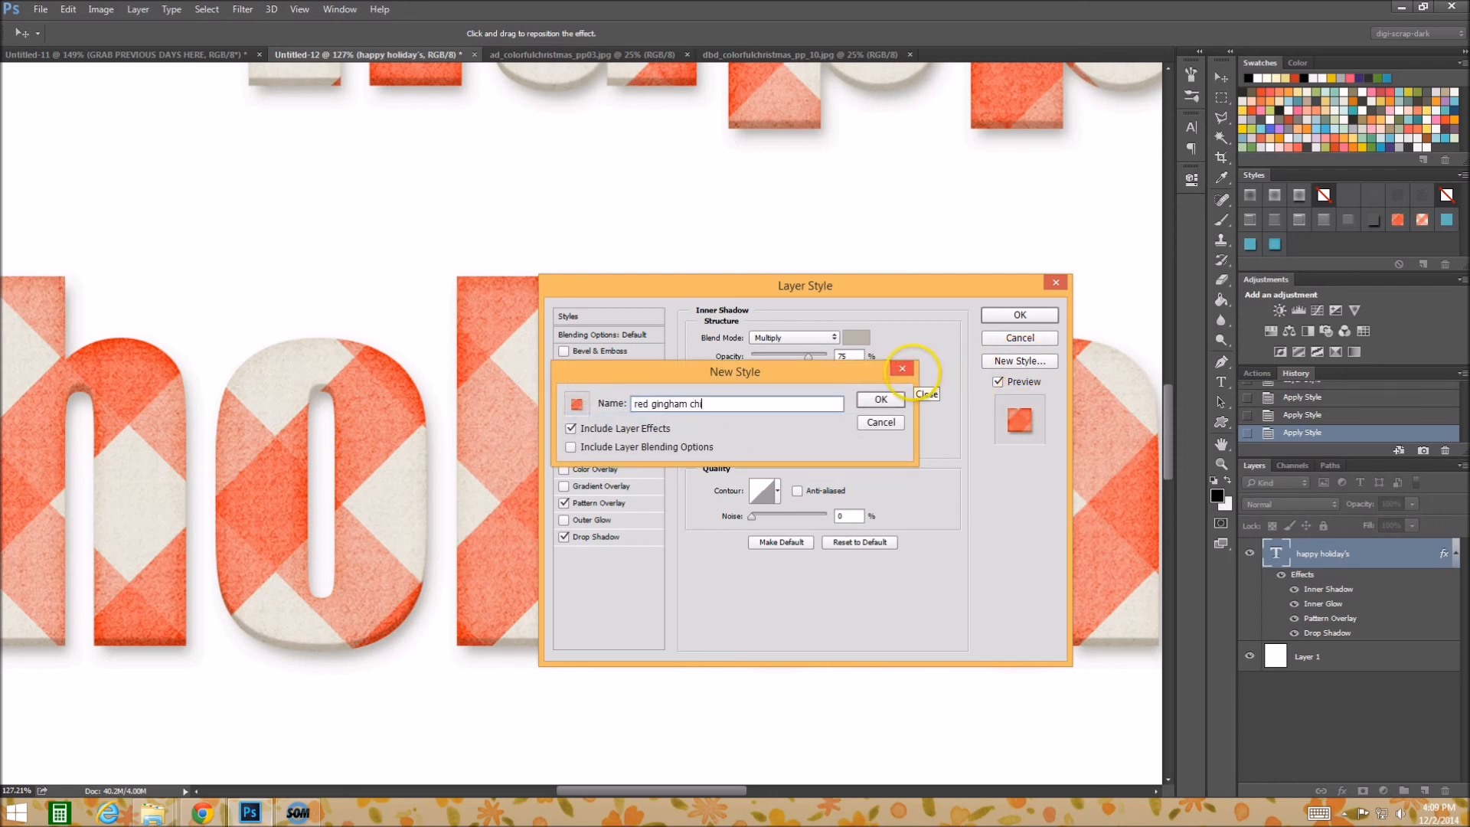
text(pboard)
key(Return)
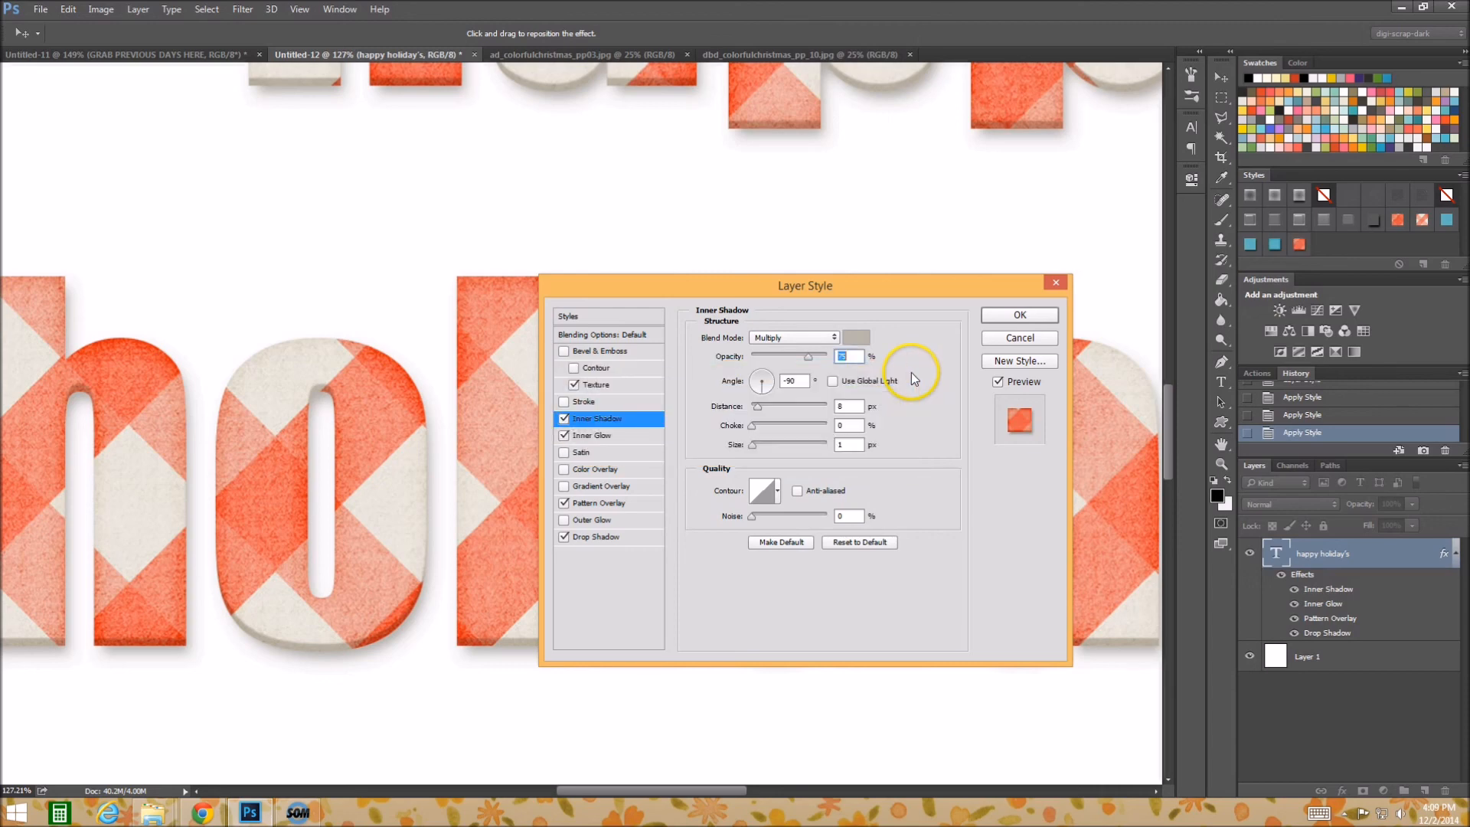
click(1020, 314)
drag(861, 416, 829, 418)
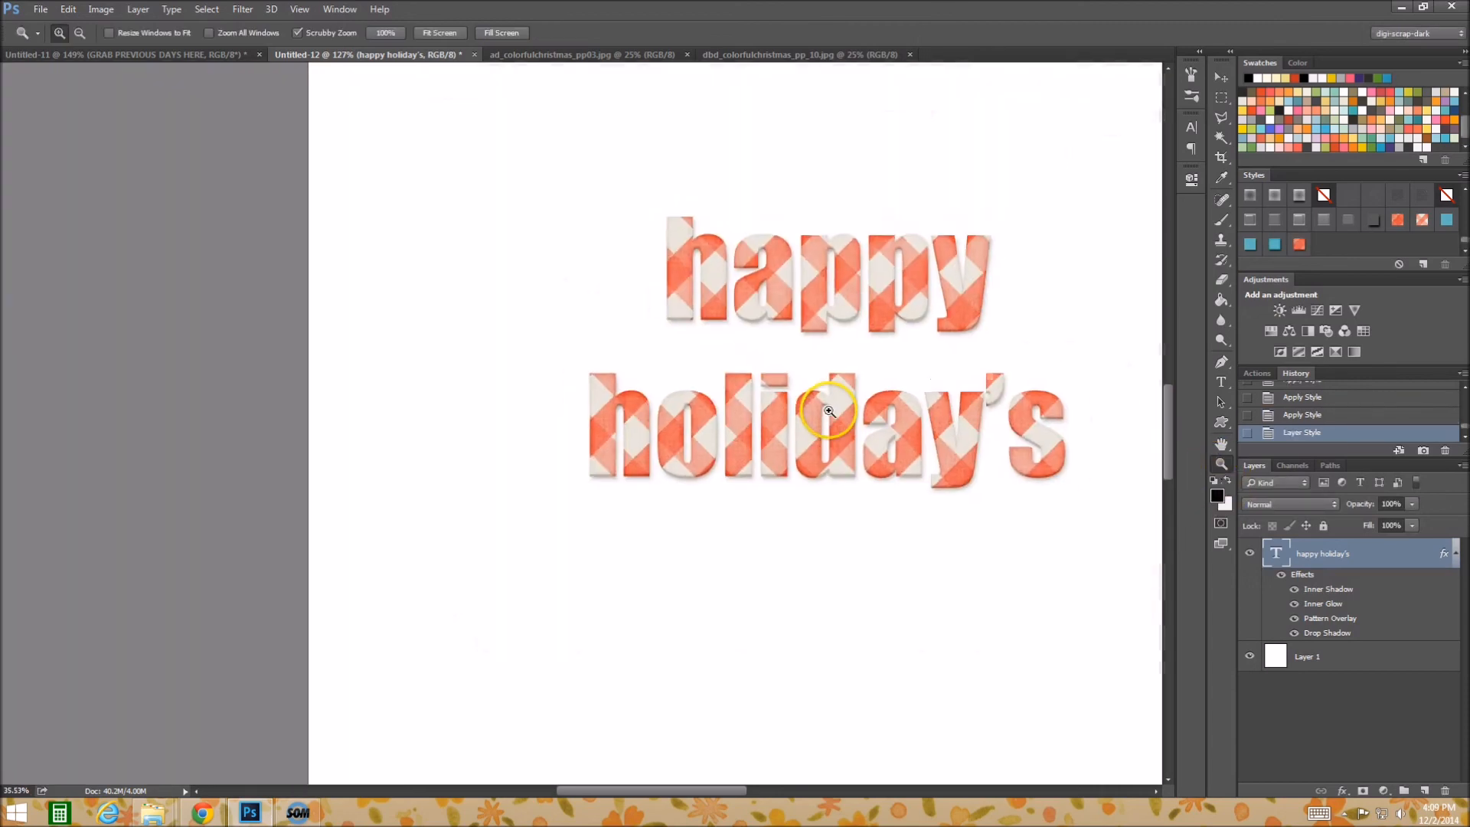
drag(904, 334, 899, 334)
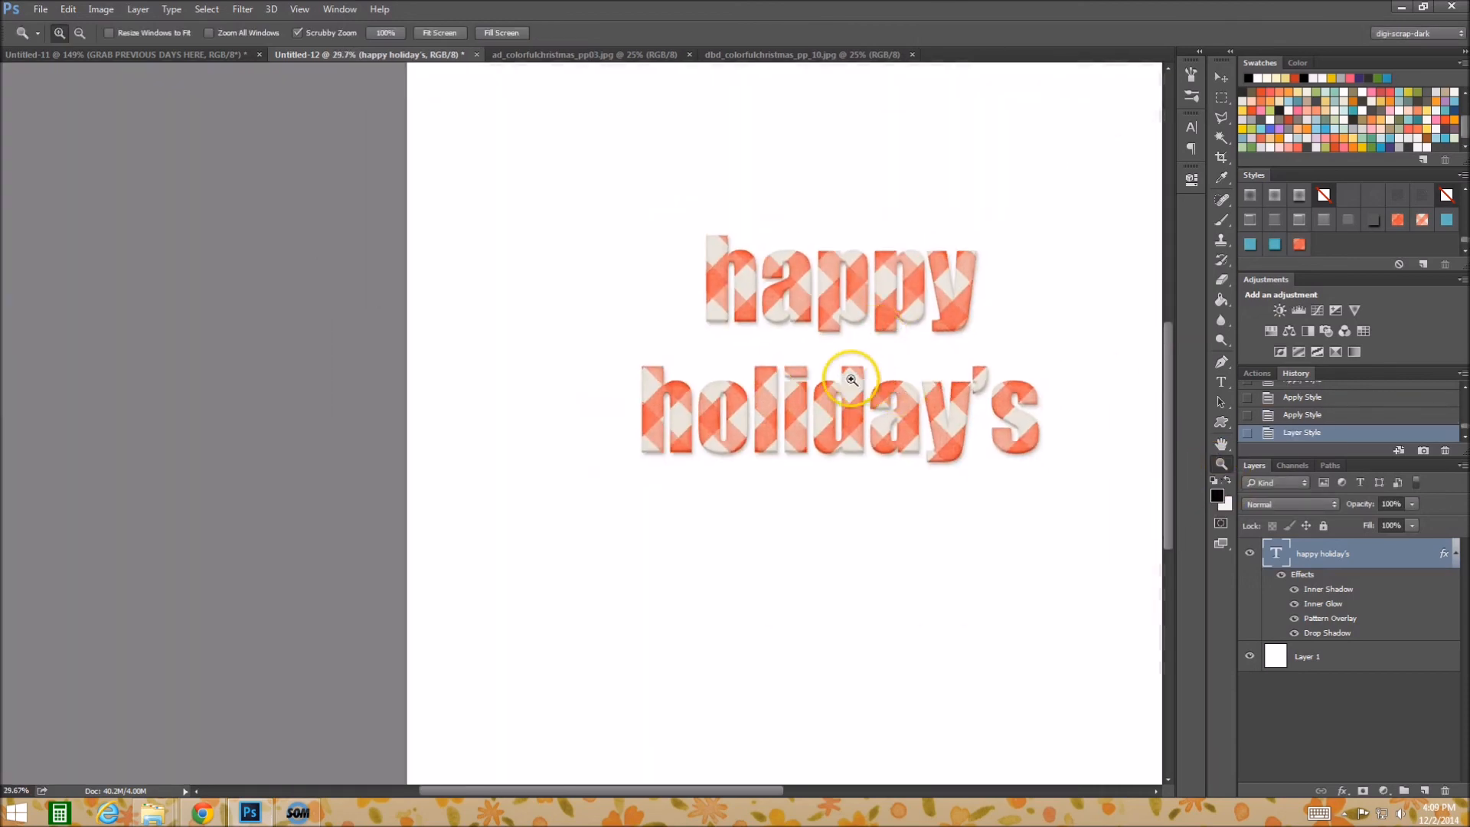
- Compare the plain red gingham style with the red gingham chipboard style on the text, ending with chipboard applied
drag(850, 377, 880, 384)
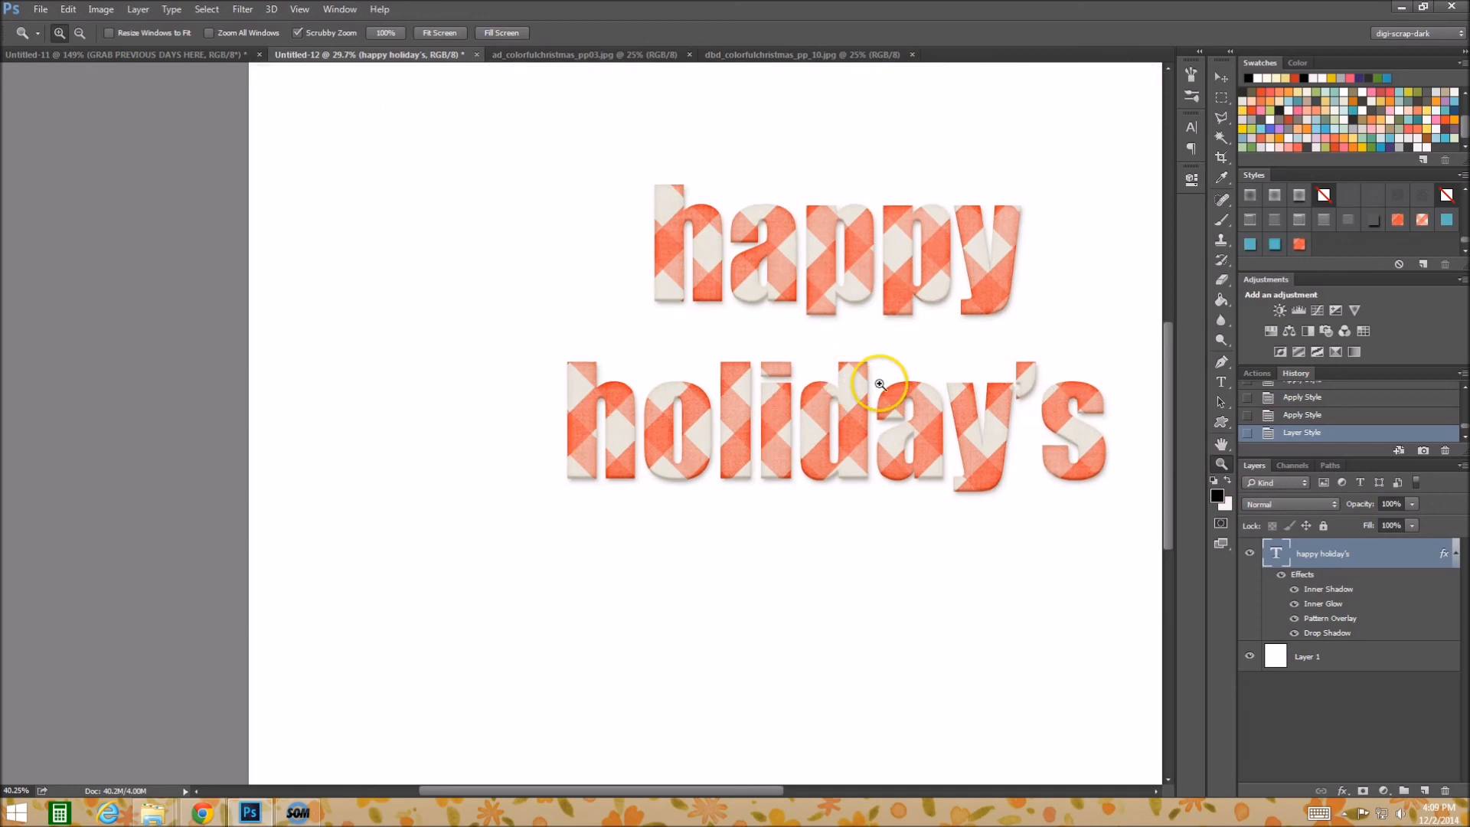
click(1420, 222)
click(1424, 223)
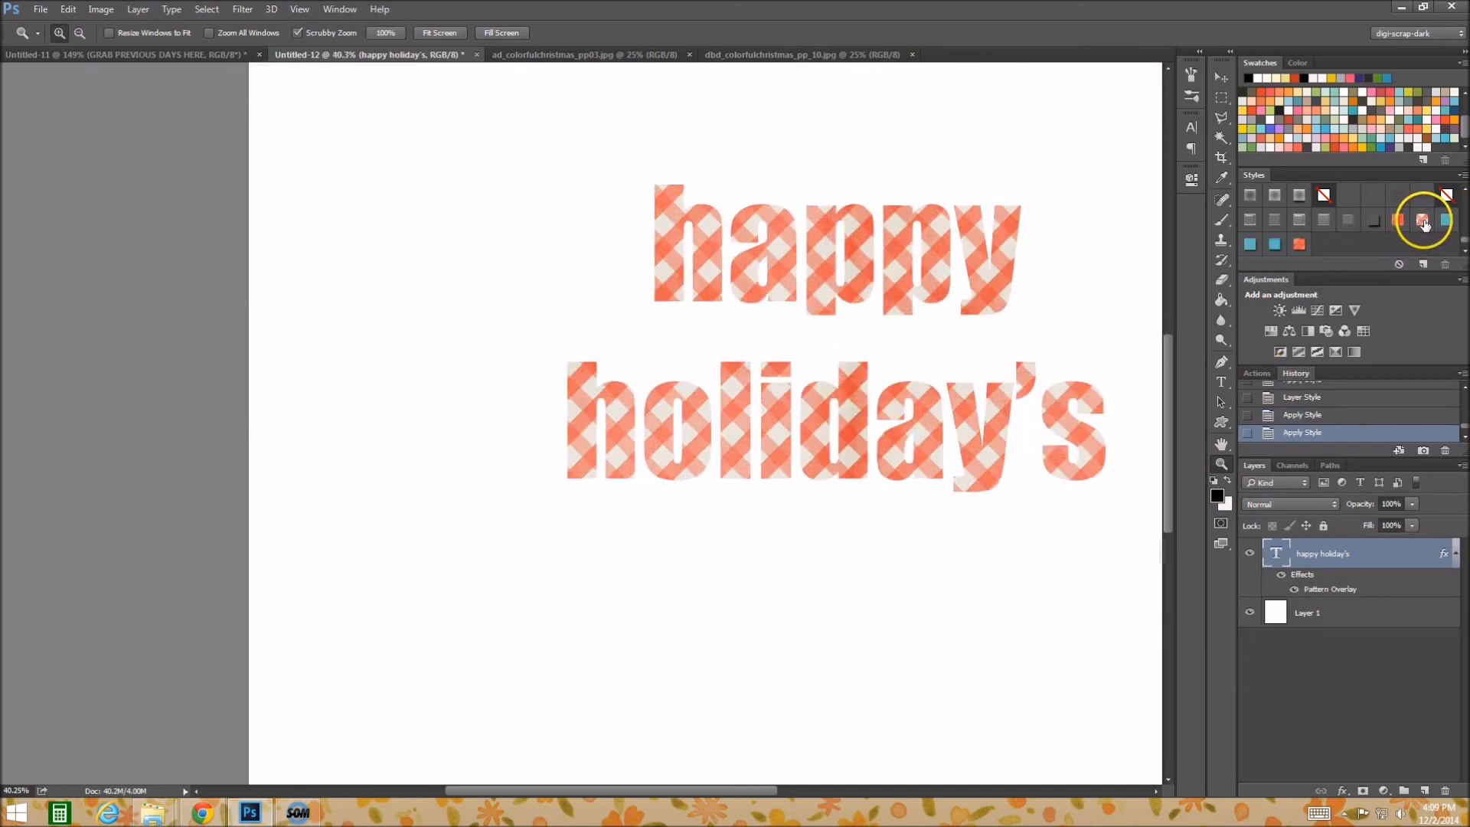
click(1299, 246)
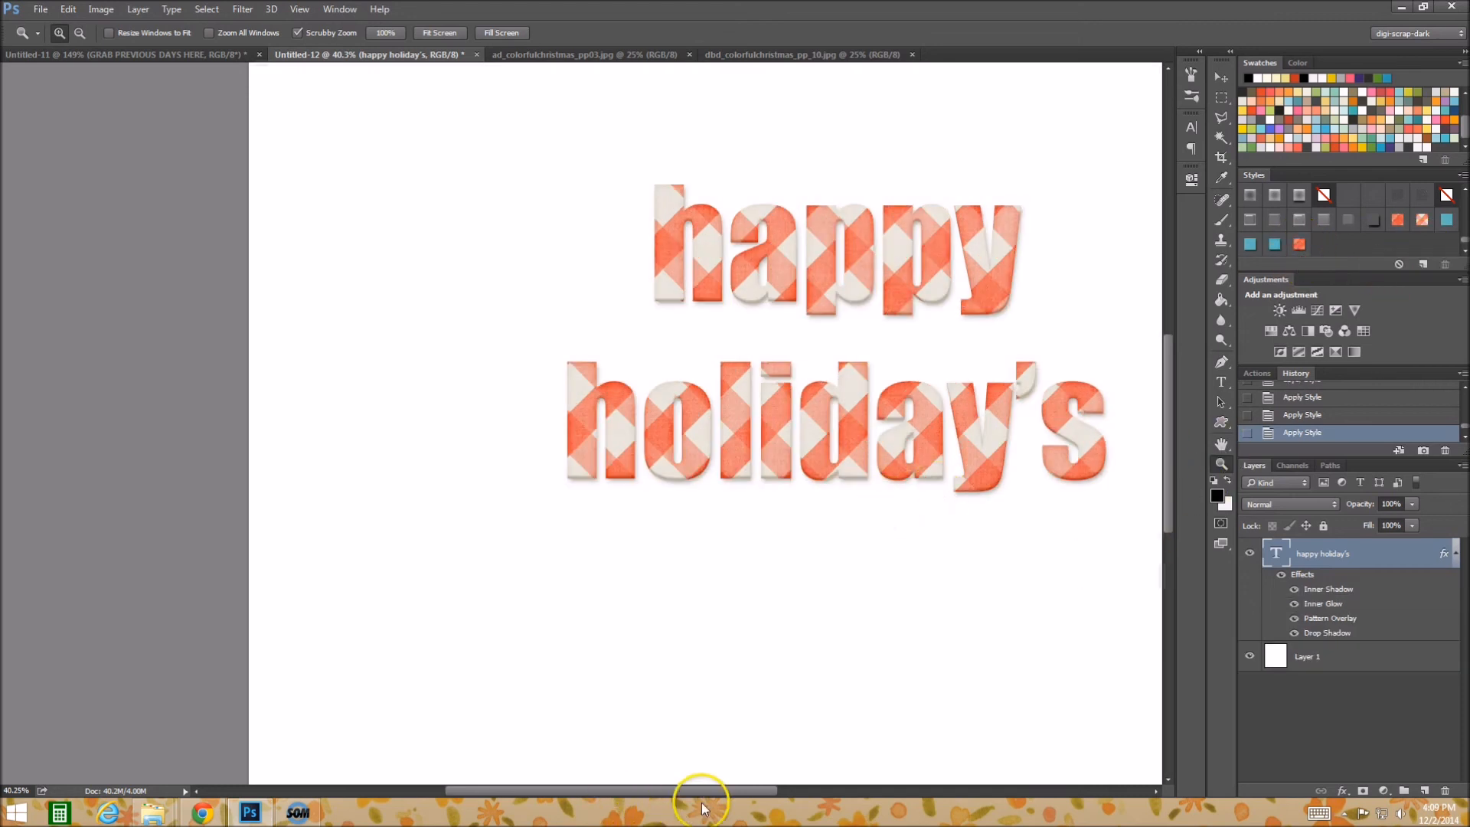
- Draw a heart custom shape about 470 by 446 px in the empty area below the "happy holiday's" text
drag(728, 790, 802, 792)
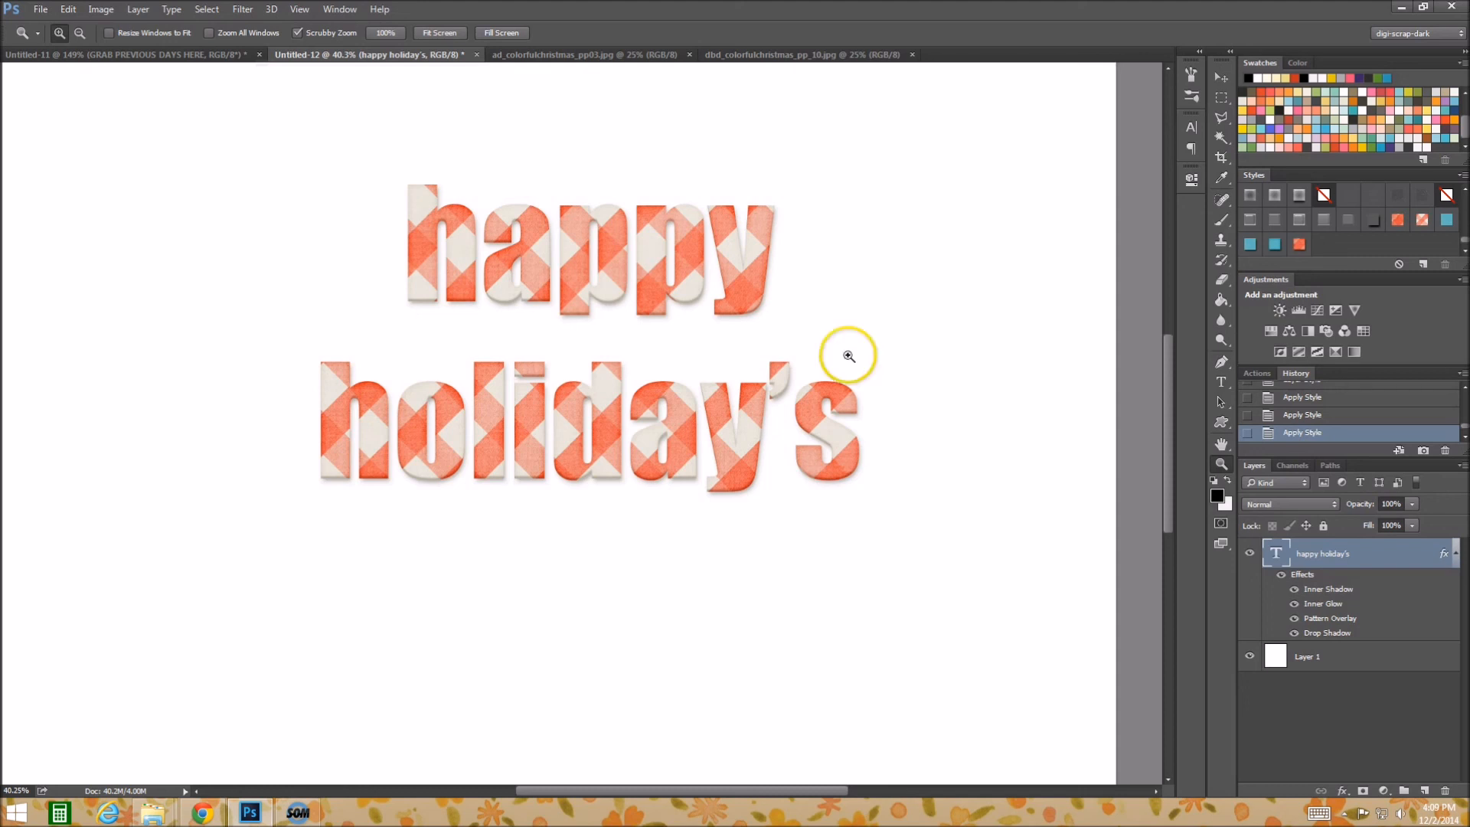
click(1221, 423)
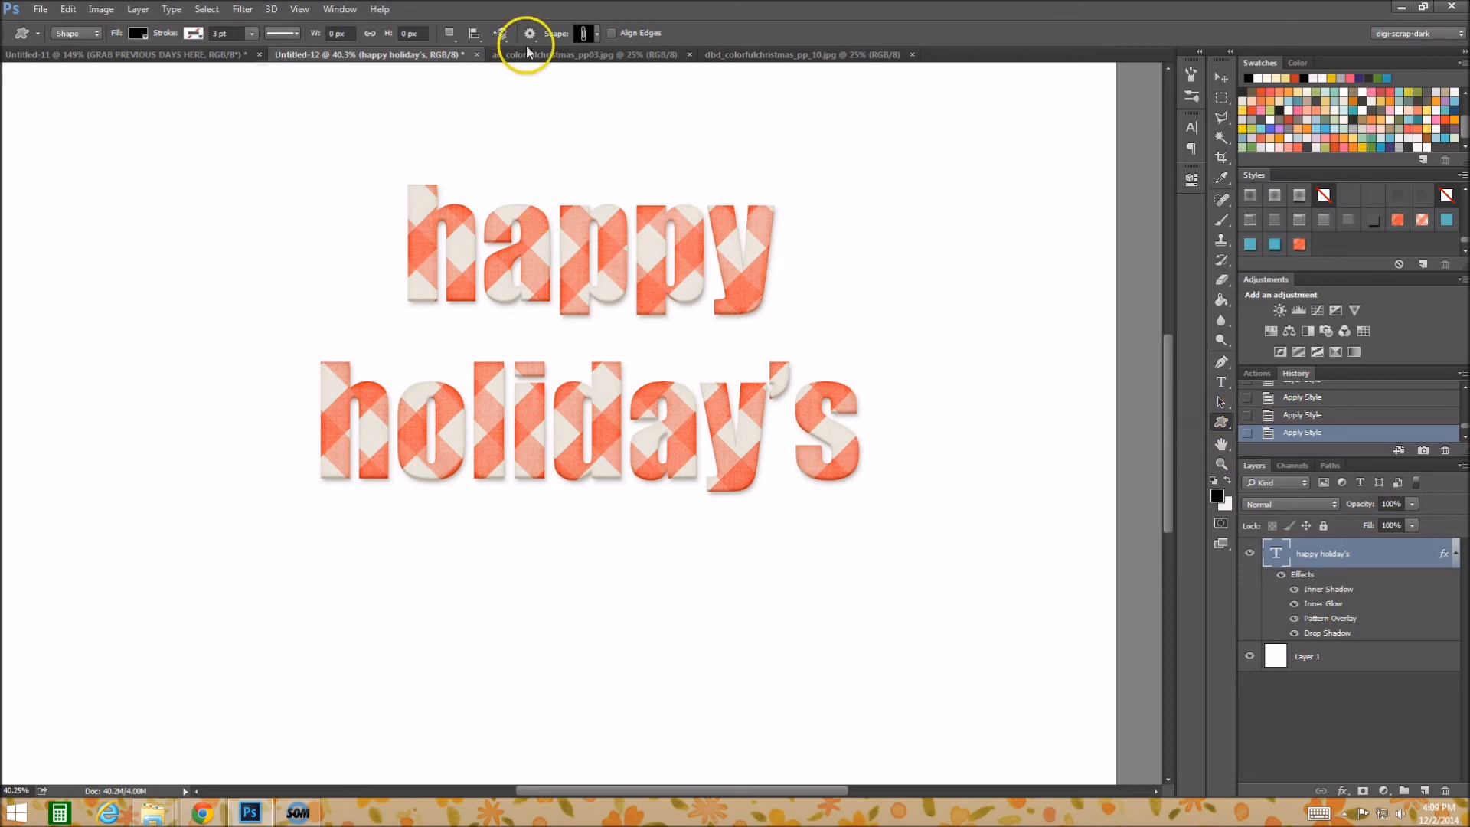
click(583, 33)
scroll(601, 111, up, 3)
scroll(600, 111, up, 5)
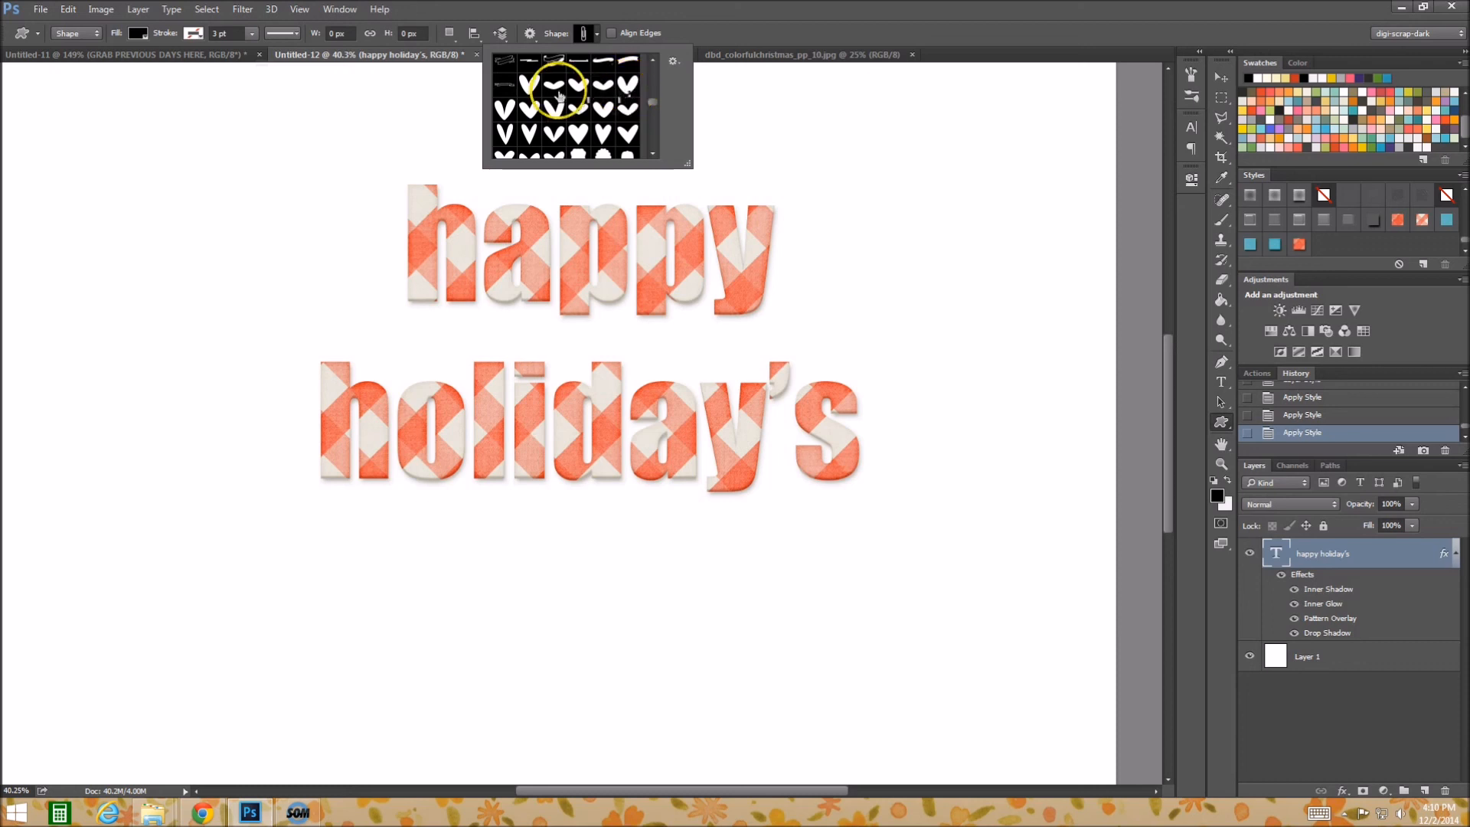
click(526, 87)
scroll(532, 99, down, 1)
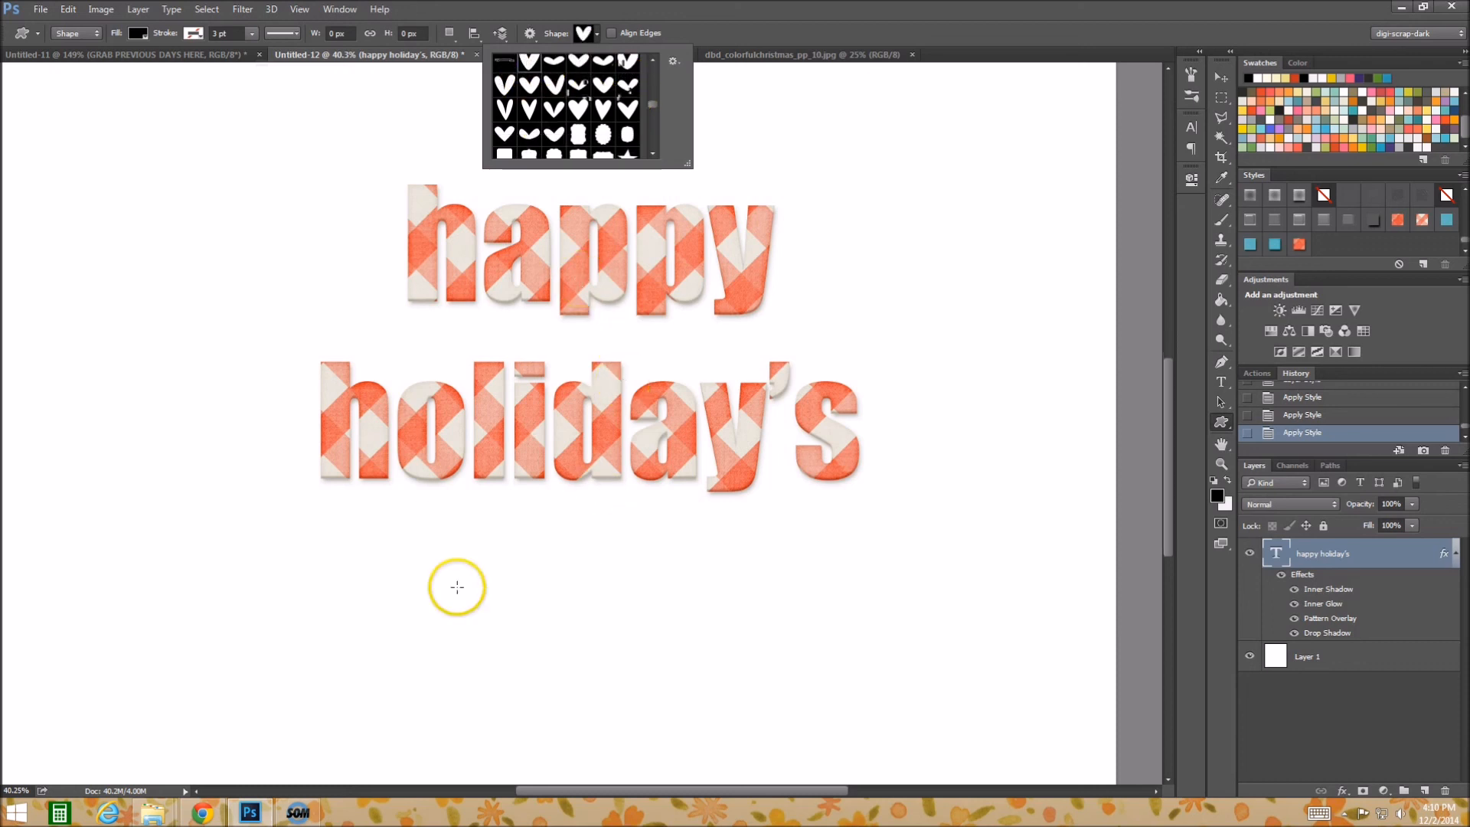
scroll(508, 534, down, 2)
drag(512, 537, 657, 699)
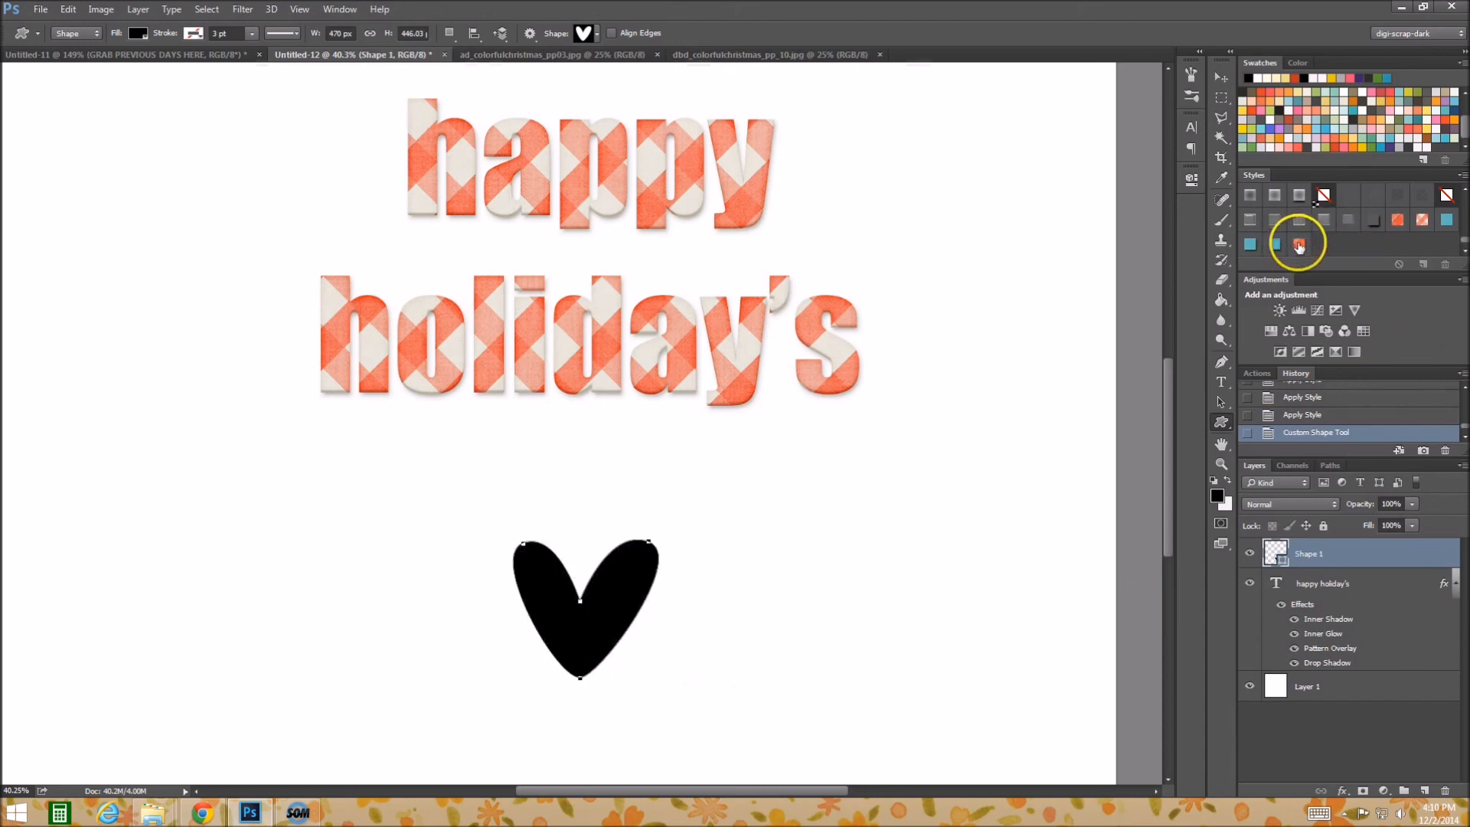
- Try the red gingham chipboard style on the heart before applying teal chipboard, and move the heart just right of the word "happy"
click(1299, 242)
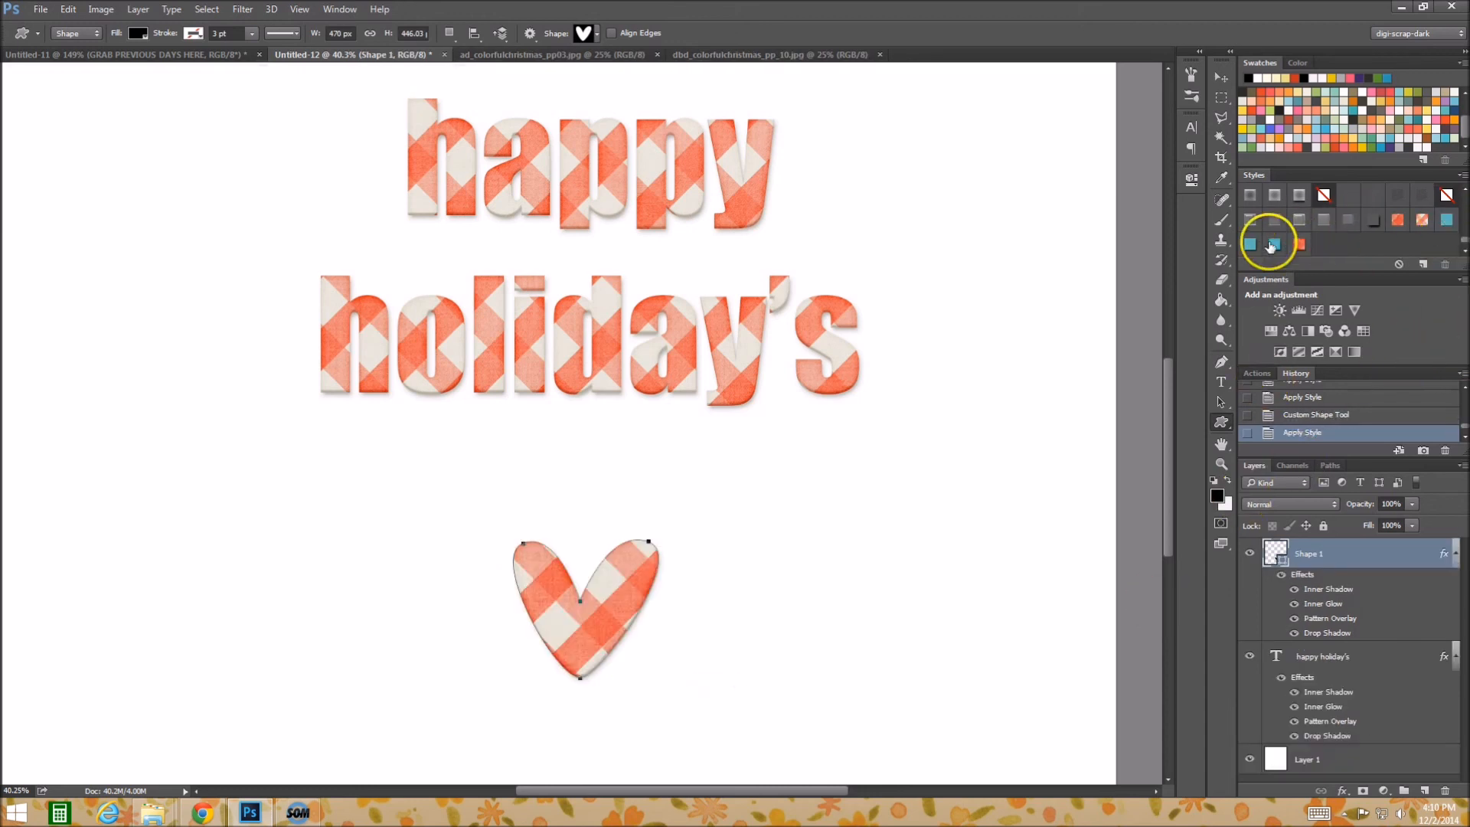
click(1274, 244)
click(1221, 76)
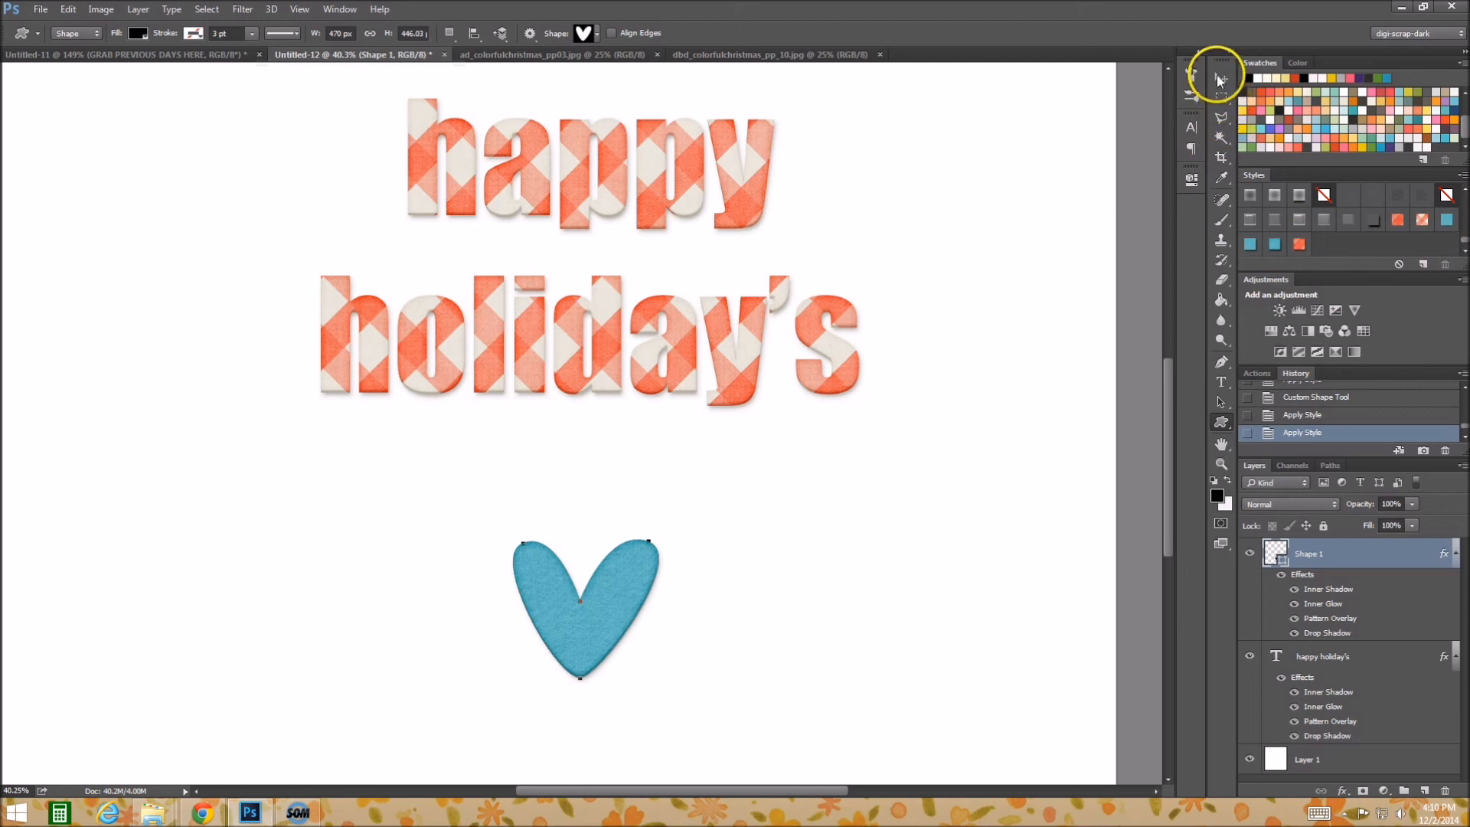
drag(646, 567, 919, 148)
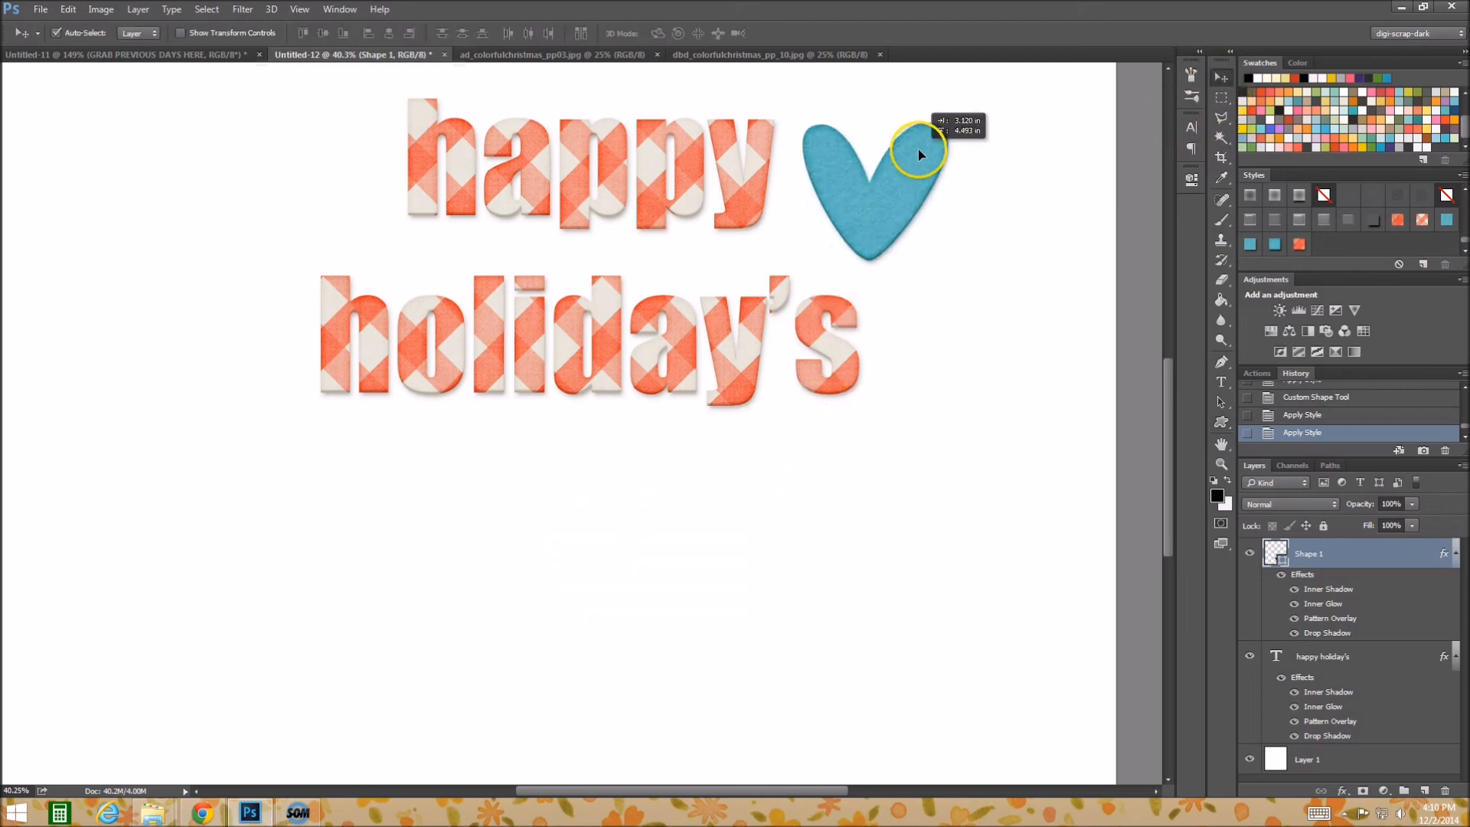